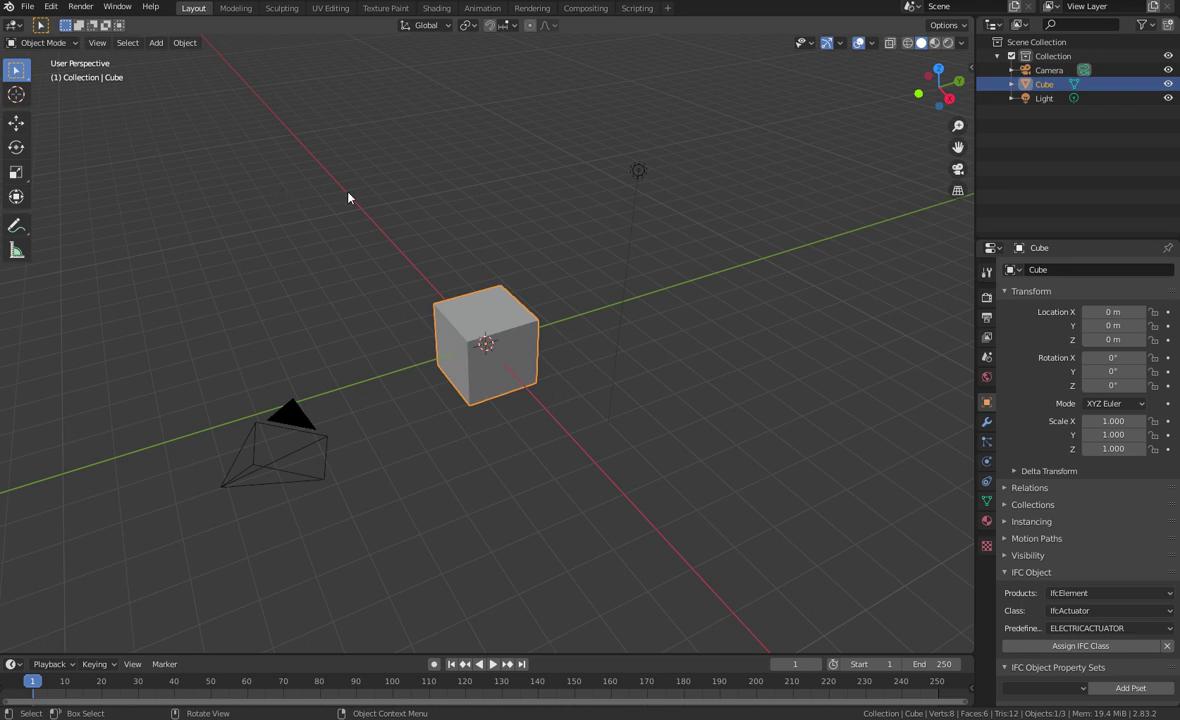
# Step: Delete the default camera, light and cube, and add a new plane
pyautogui.hotkey('alt', 'a')
pyautogui.press('a')
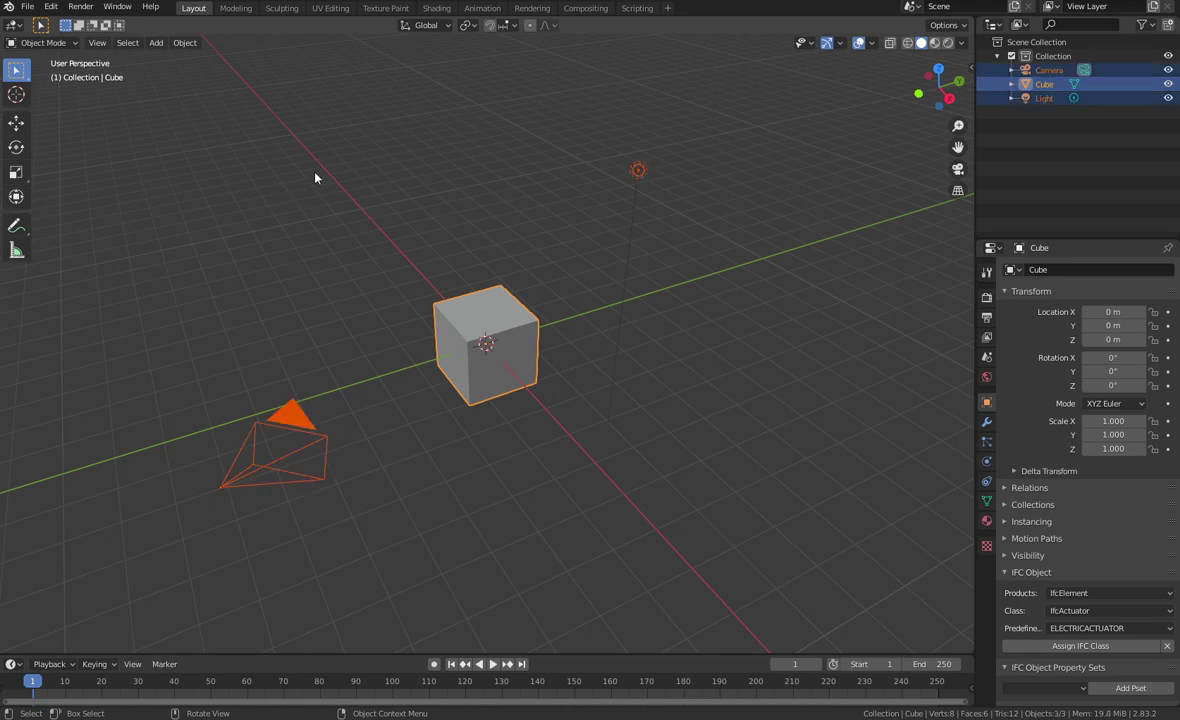
pyautogui.press('Delete')
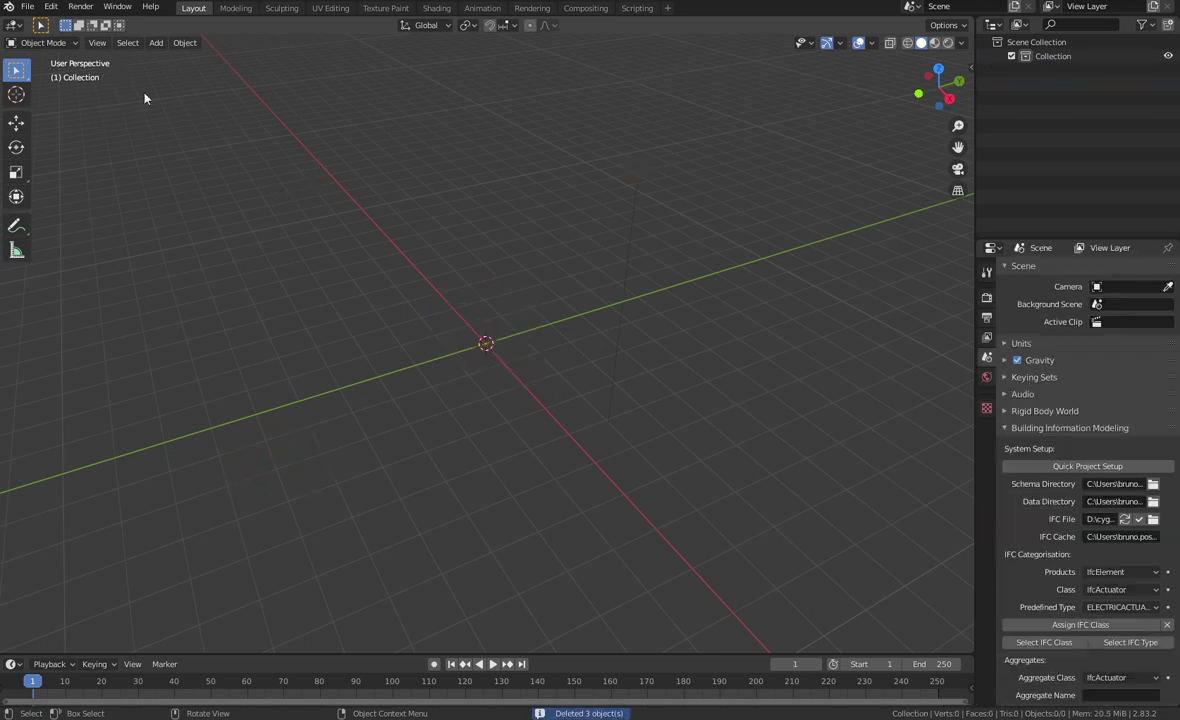
pyautogui.click(156, 42)
pyautogui.moveTo(172, 60)
pyautogui.click(285, 58)
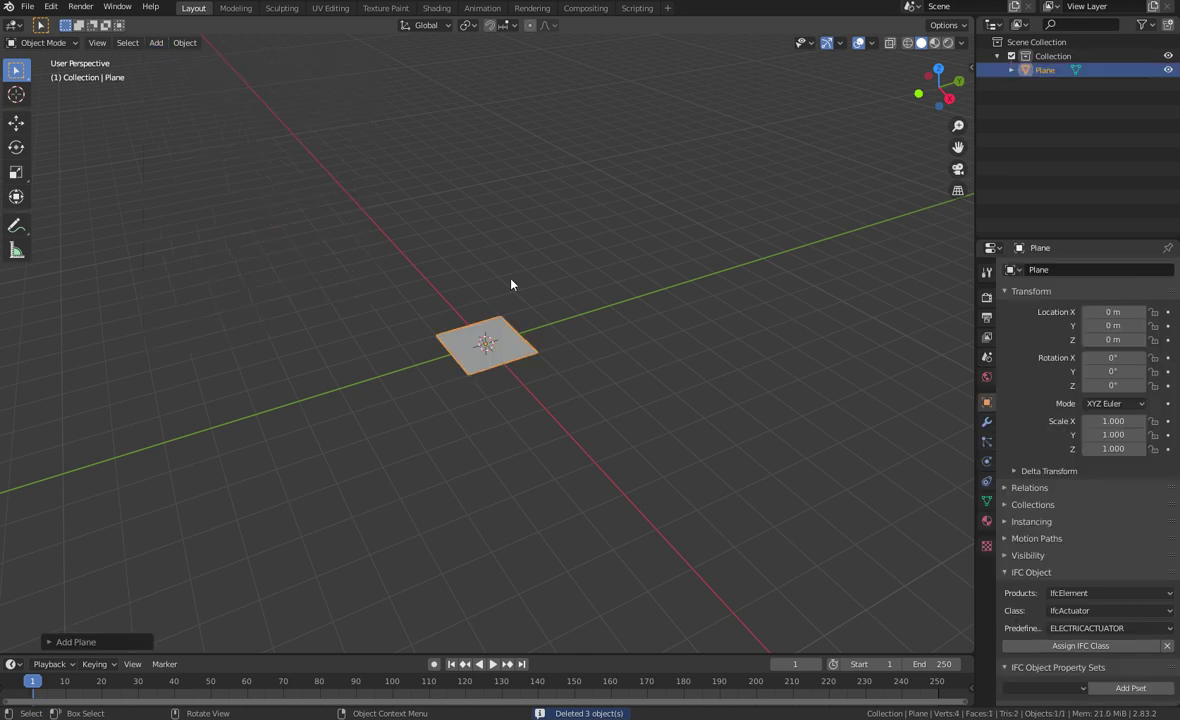
# Step: Resize the plane to a scale of 12 on X and 12 on Y
pyautogui.scroll(-3, 440, 275)
pyautogui.press('s')
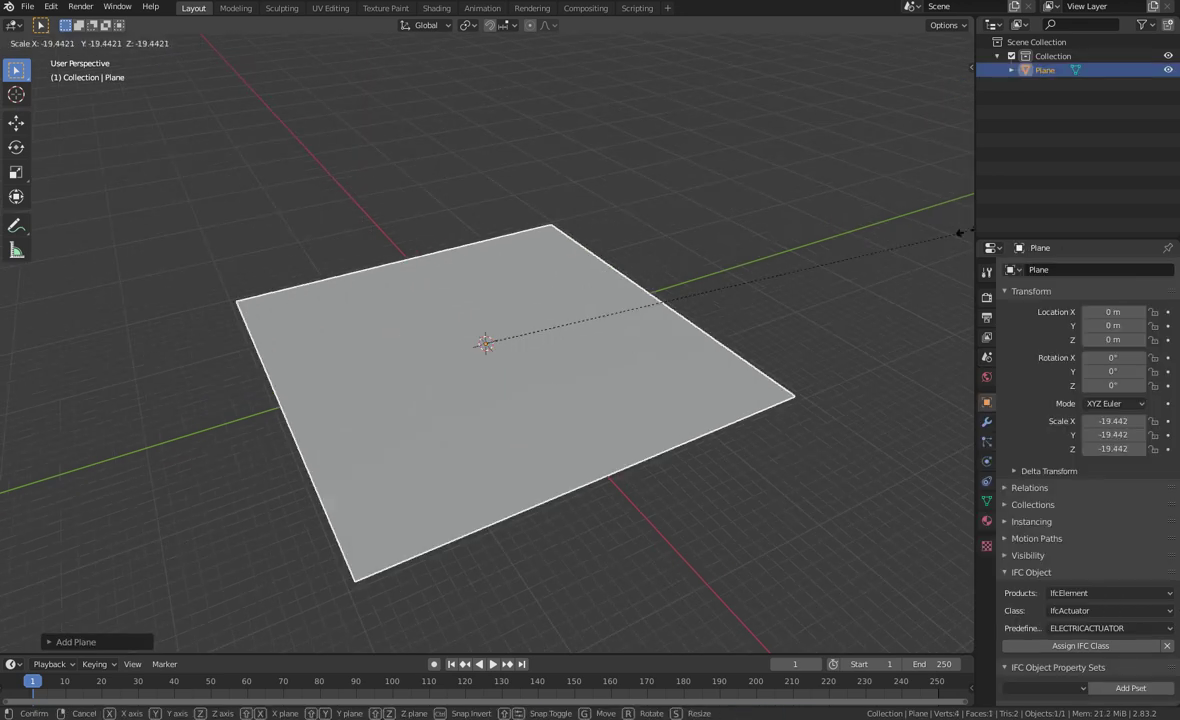
pyautogui.press('Return')
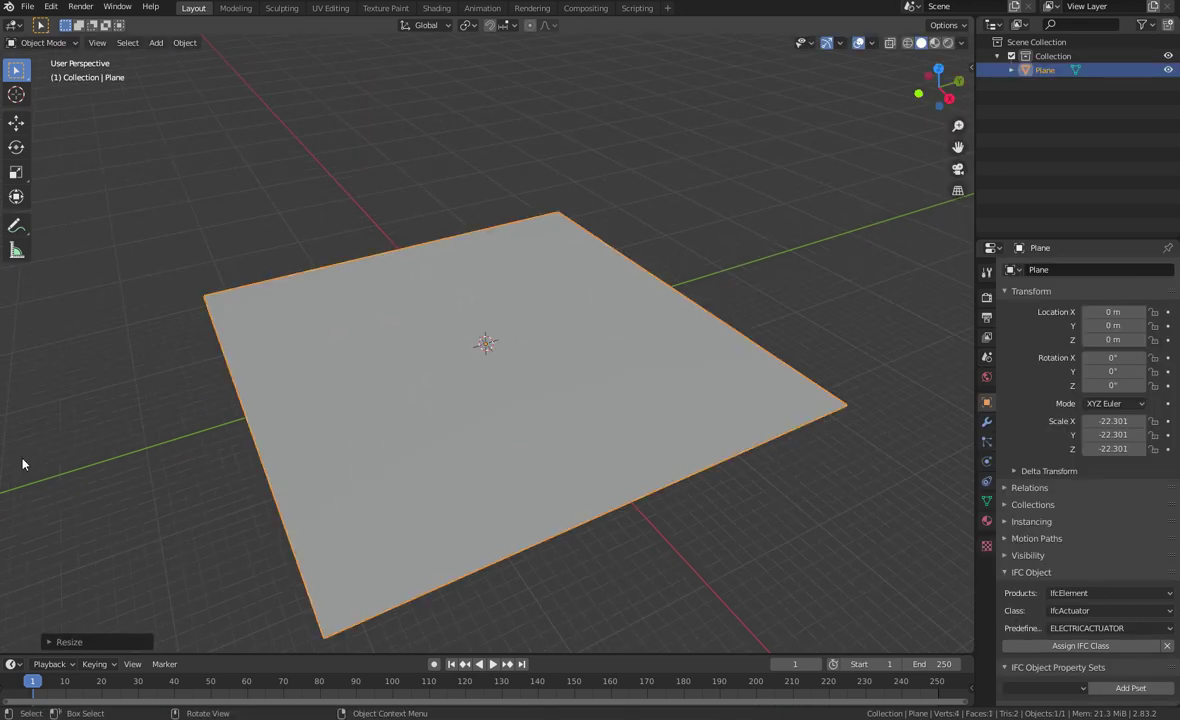
pyautogui.click(52, 641)
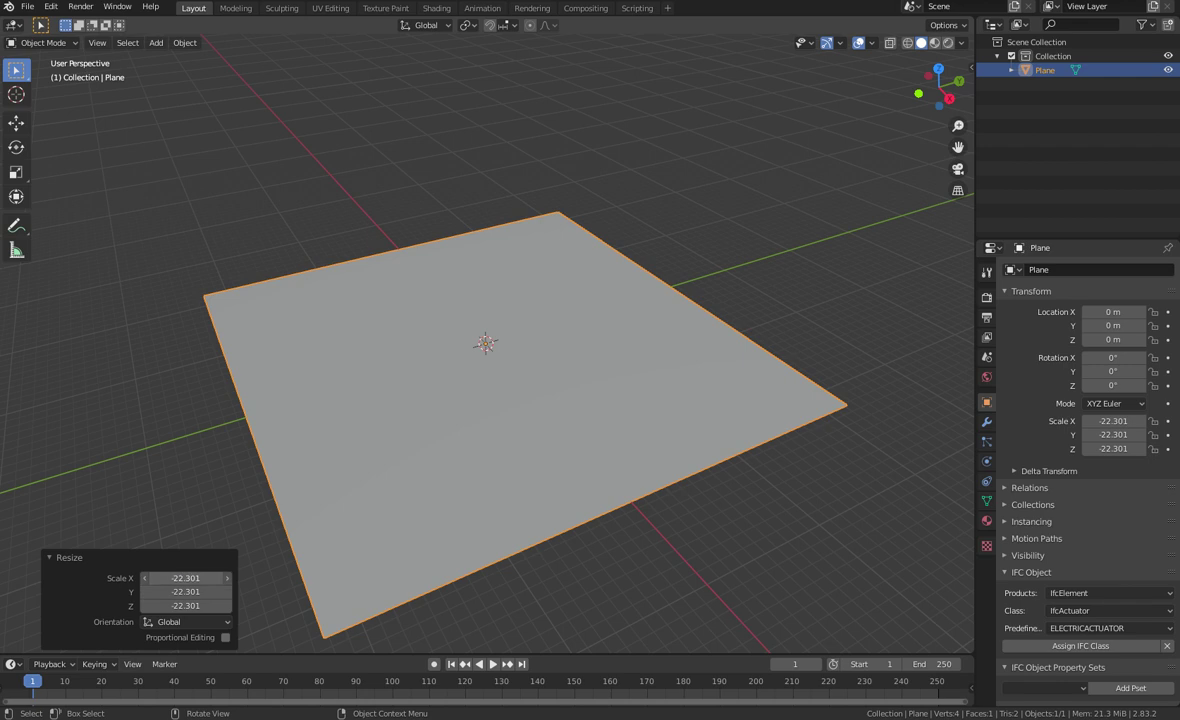
pyautogui.doubleClick(185, 578)
pyautogui.write('12')
pyautogui.press('Return')
pyautogui.doubleClick(187, 592)
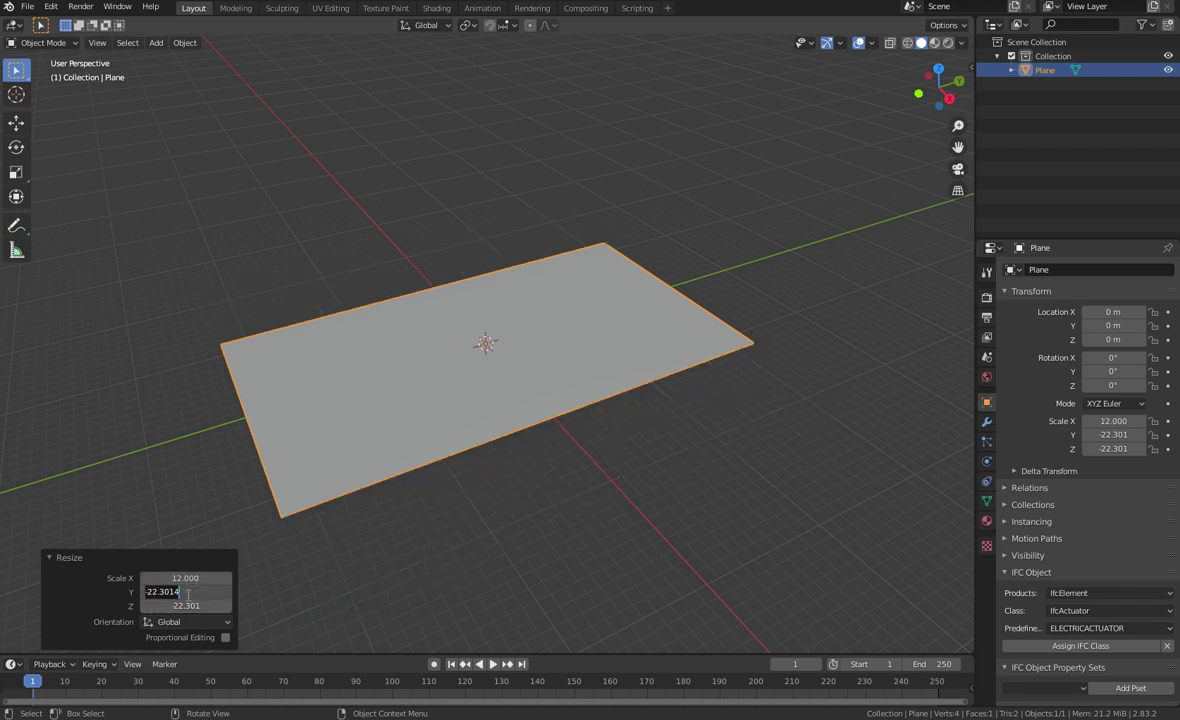
pyautogui.write('12')
pyautogui.press('Return')
# Step: Apply the plane's scale so X, Y and Z read 1.000
pyautogui.moveTo(632, 452); pyautogui.dragTo(604, 535, button='middle')
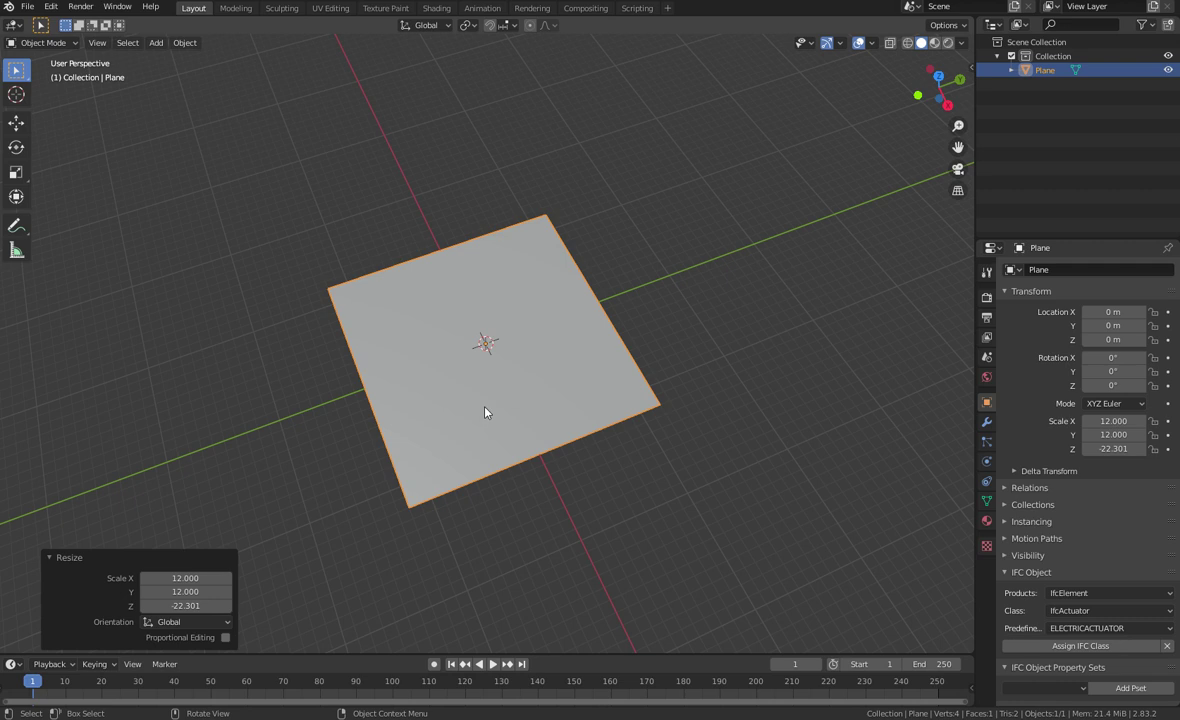
pyautogui.press('Tab')
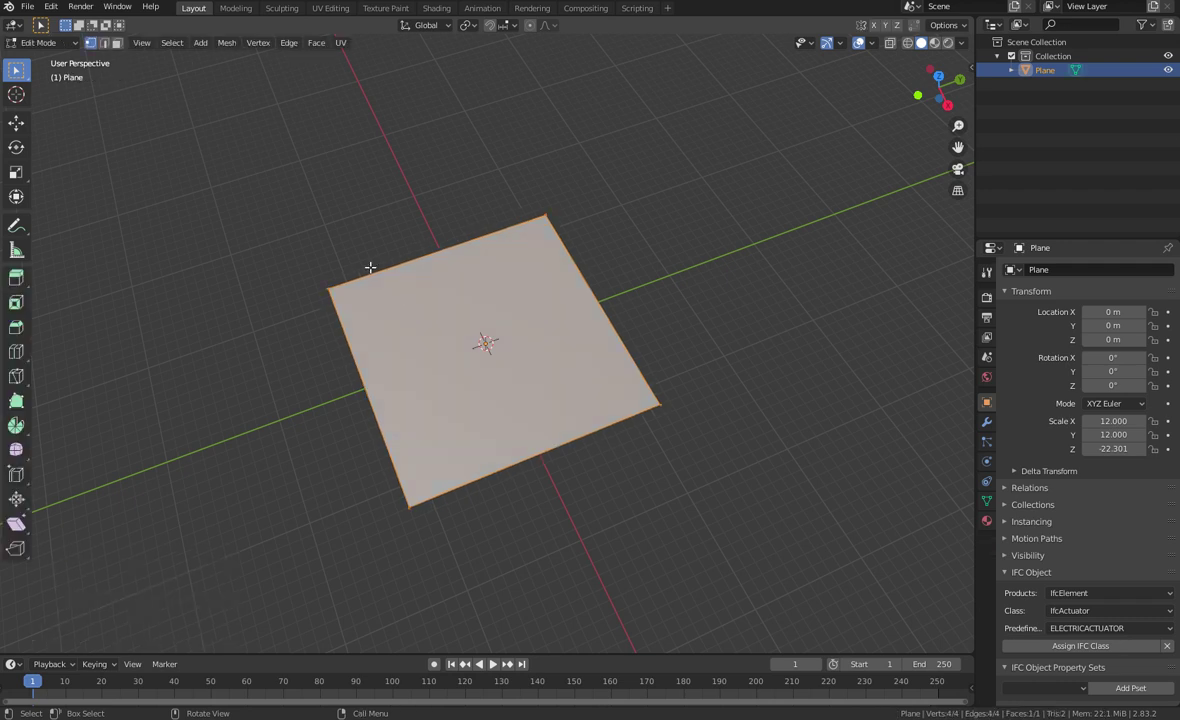
pyautogui.press('Tab')
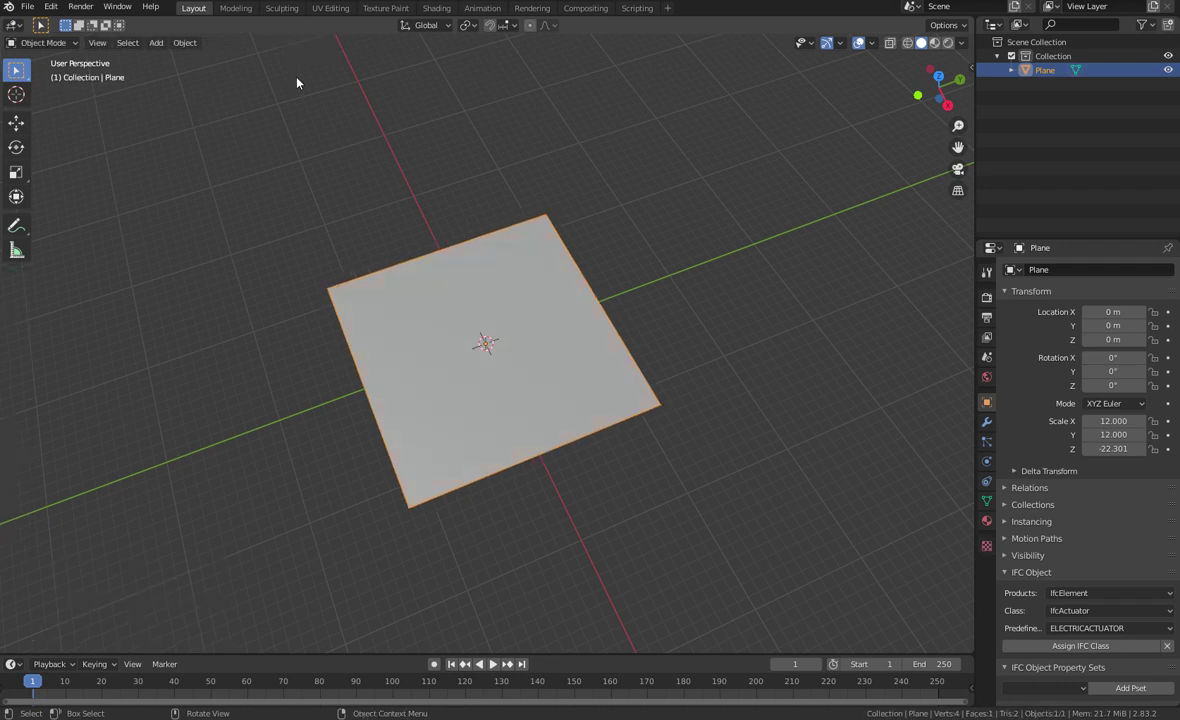
pyautogui.click(184, 42)
pyautogui.moveTo(220, 115)
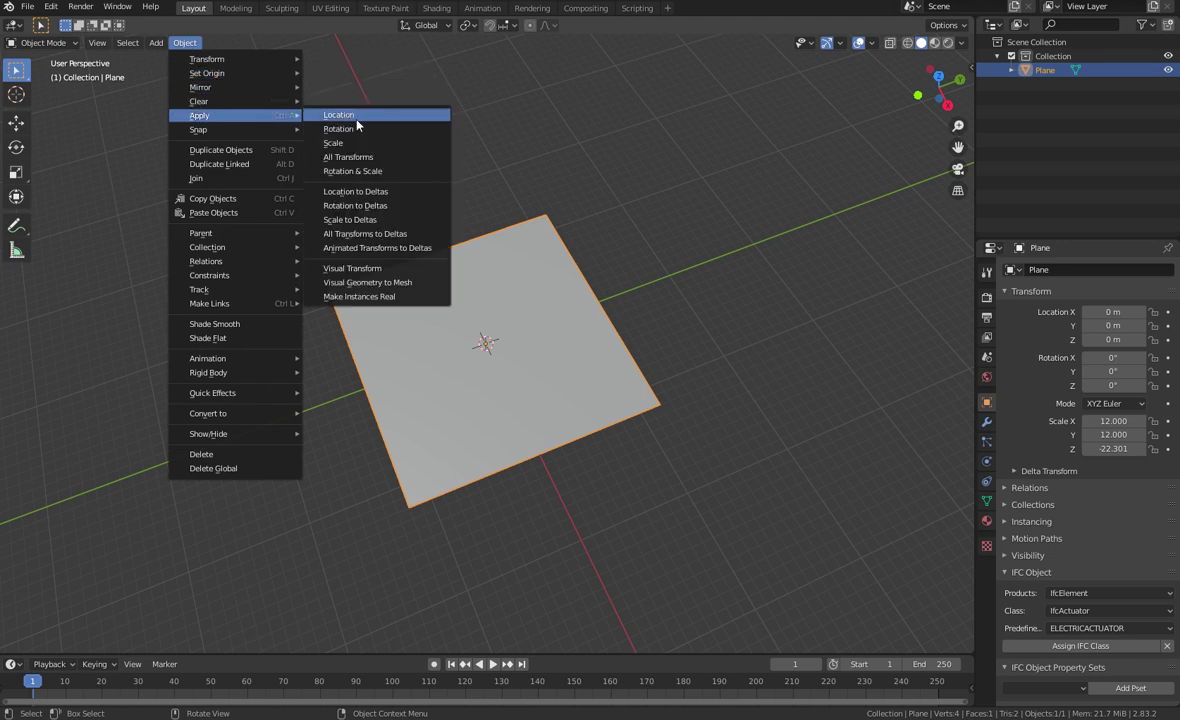
pyautogui.click(340, 143)
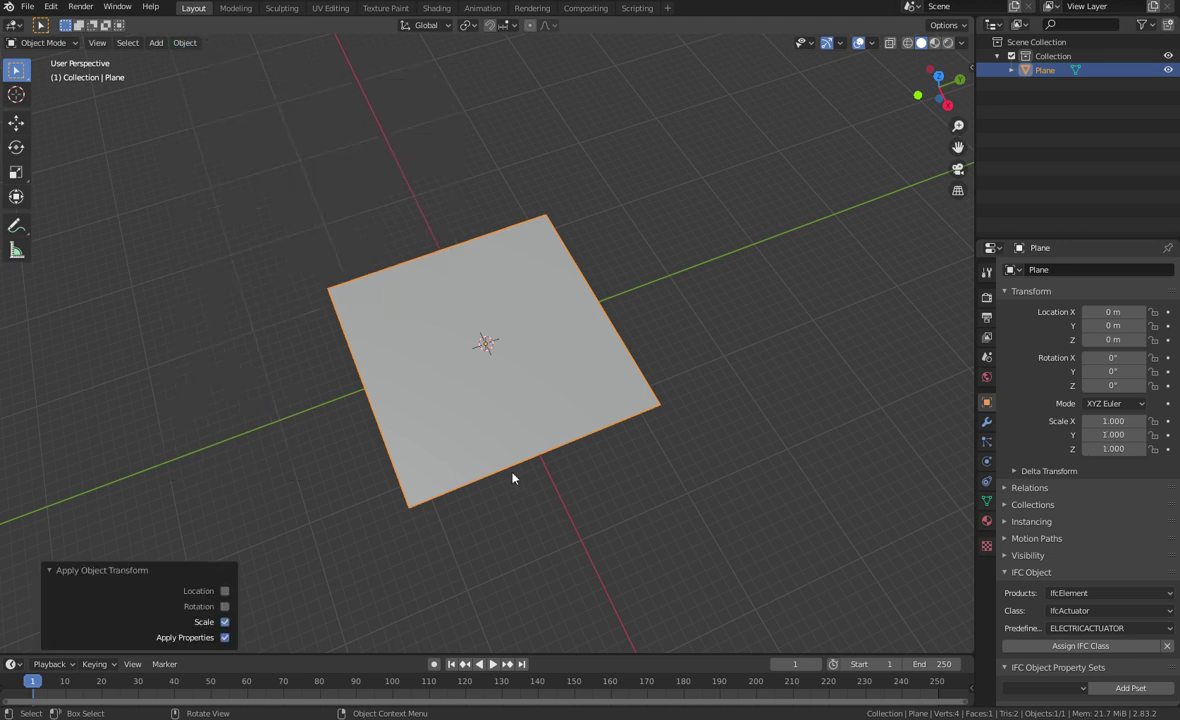
# Step: In Edit Mode, move the plane's top-left corner vertex outward along X
pyautogui.press('Tab')
pyautogui.moveTo(477, 498); pyautogui.dragTo(453, 448, button='middle')
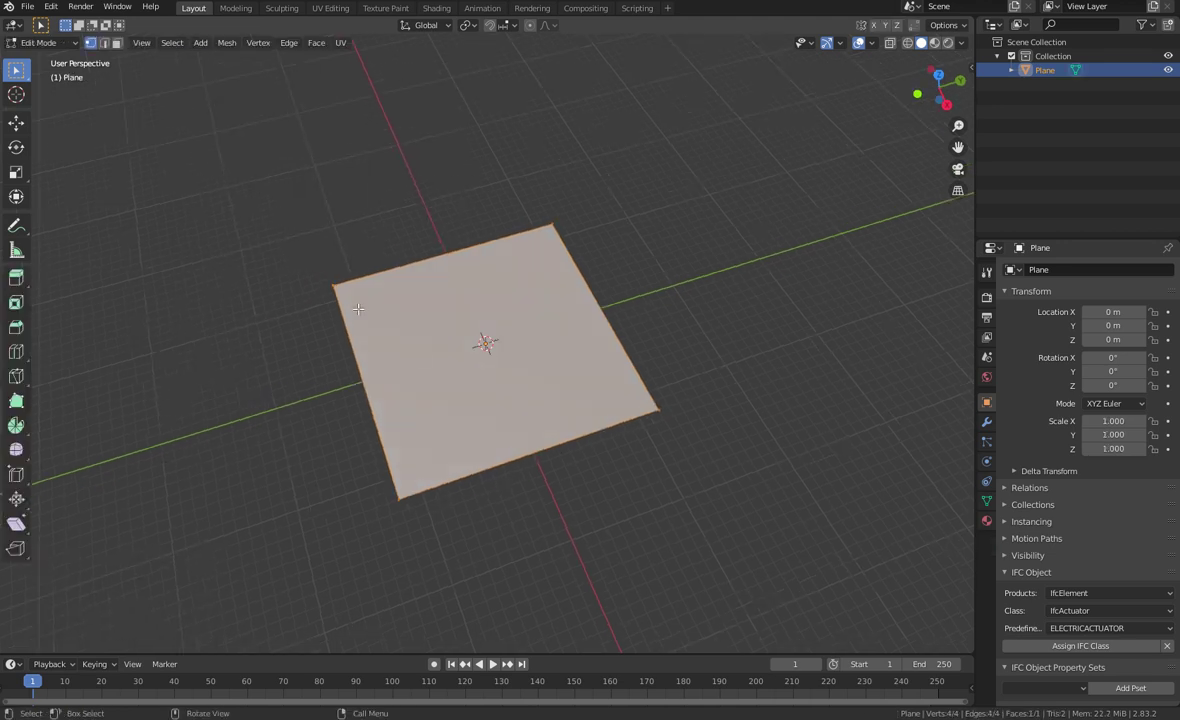
pyautogui.click(335, 285)
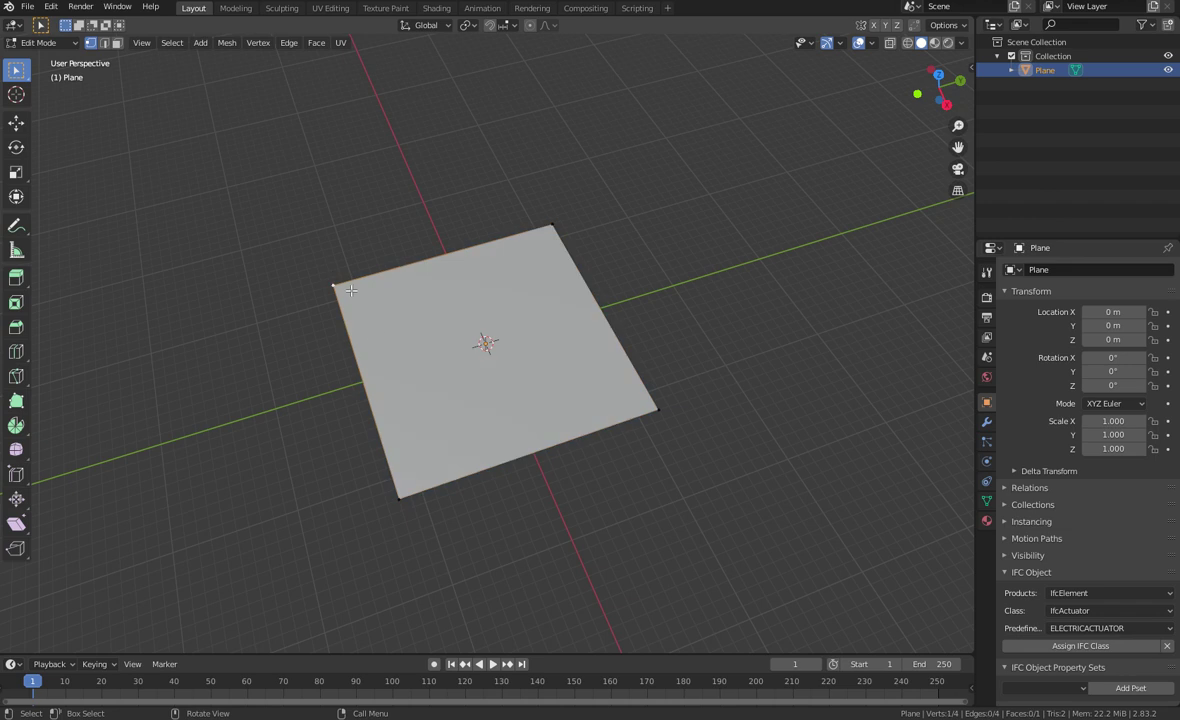
pyautogui.moveTo(380, 336)
pyautogui.mouseDown(button='middle')
pyautogui.moveTo(439, 306)
pyautogui.moveTo(405, 280)
pyautogui.moveTo(360, 300)
pyautogui.moveTo(388, 323)
pyautogui.mouseUp(button='middle')
pyautogui.press('g')
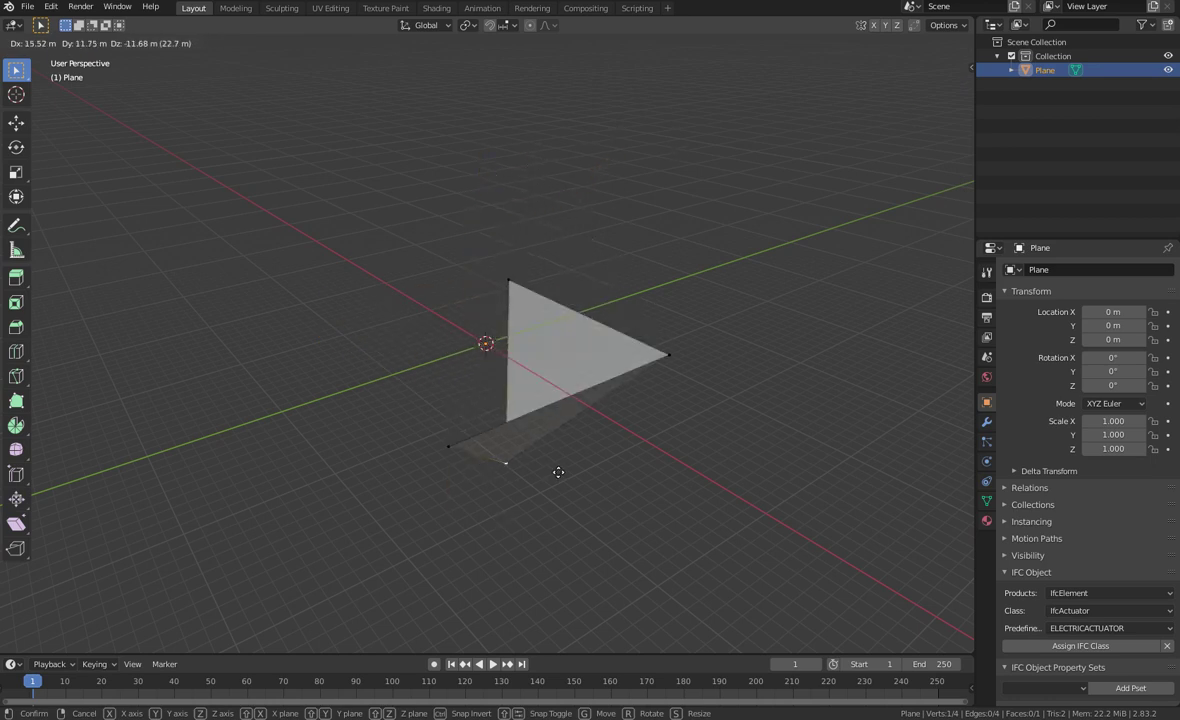
pyautogui.press('x')
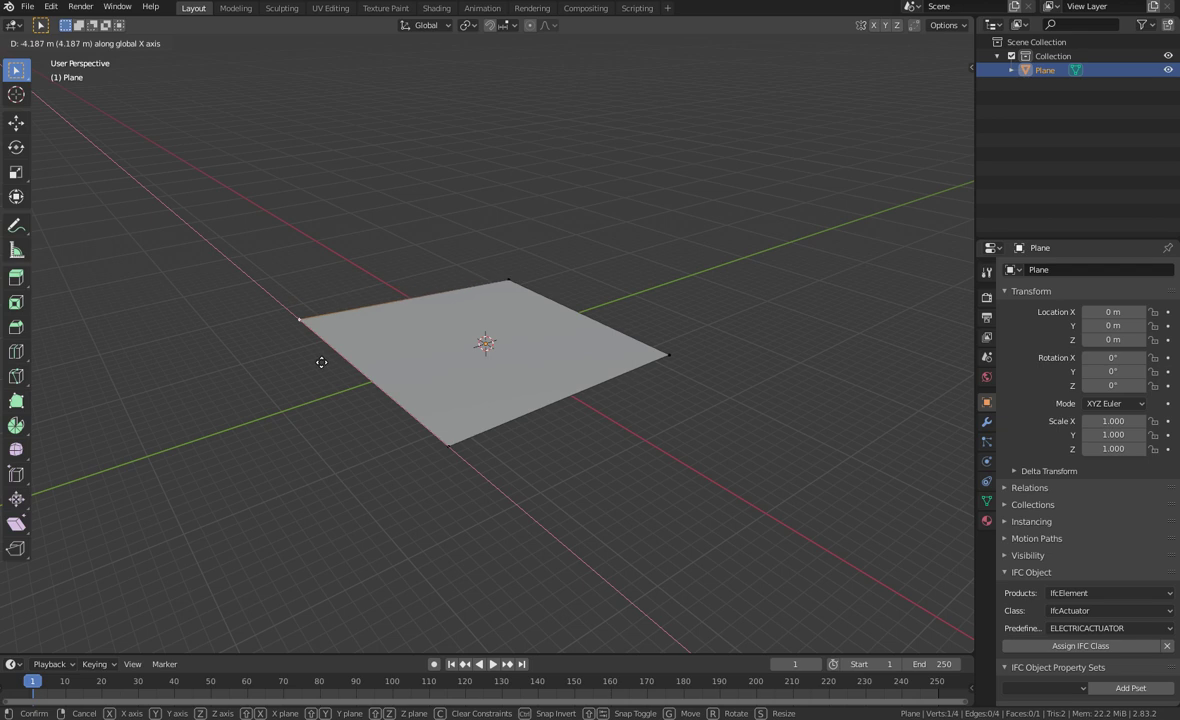
pyautogui.click(321, 356)
# Step: Adjust that corner within the ground plane to about X −8.476 m, Y 0.493 m
pyautogui.hotkey('shift', 'z')
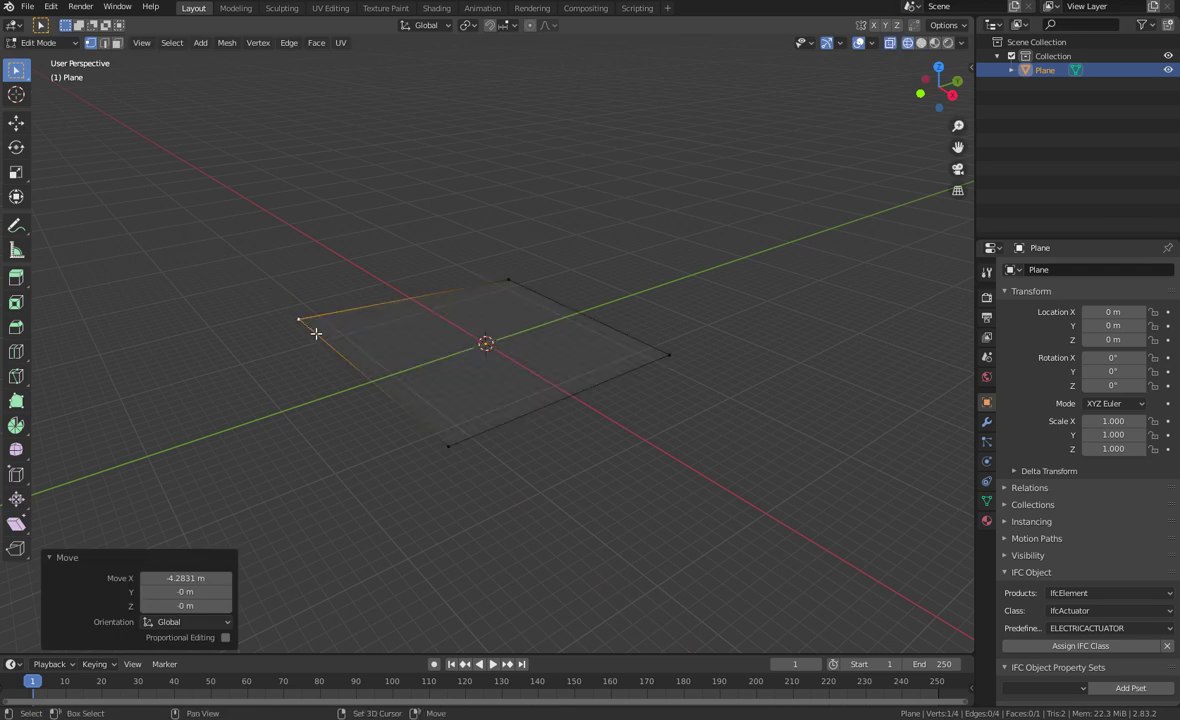
pyautogui.hotkey('shift', 'z')
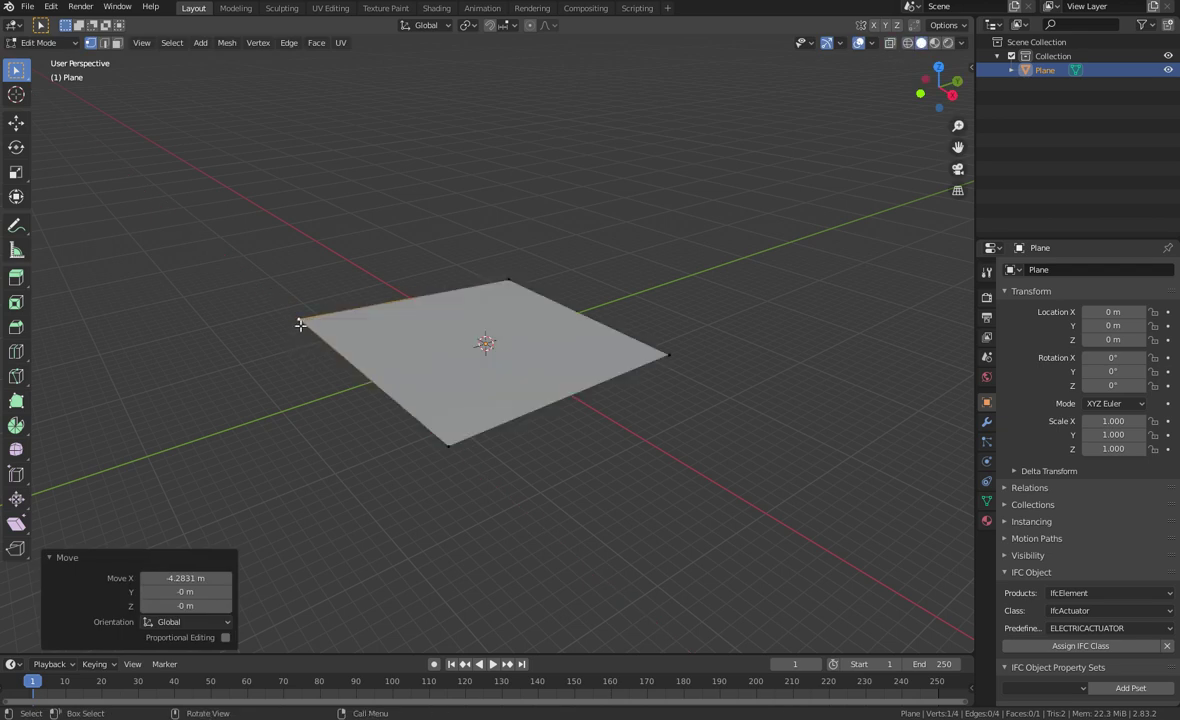
pyautogui.moveTo(300, 325)
pyautogui.mouseDown(button='middle')
pyautogui.moveTo(295, 345)
pyautogui.moveTo(303, 321)
pyautogui.mouseUp(button='middle')
pyautogui.press('g')
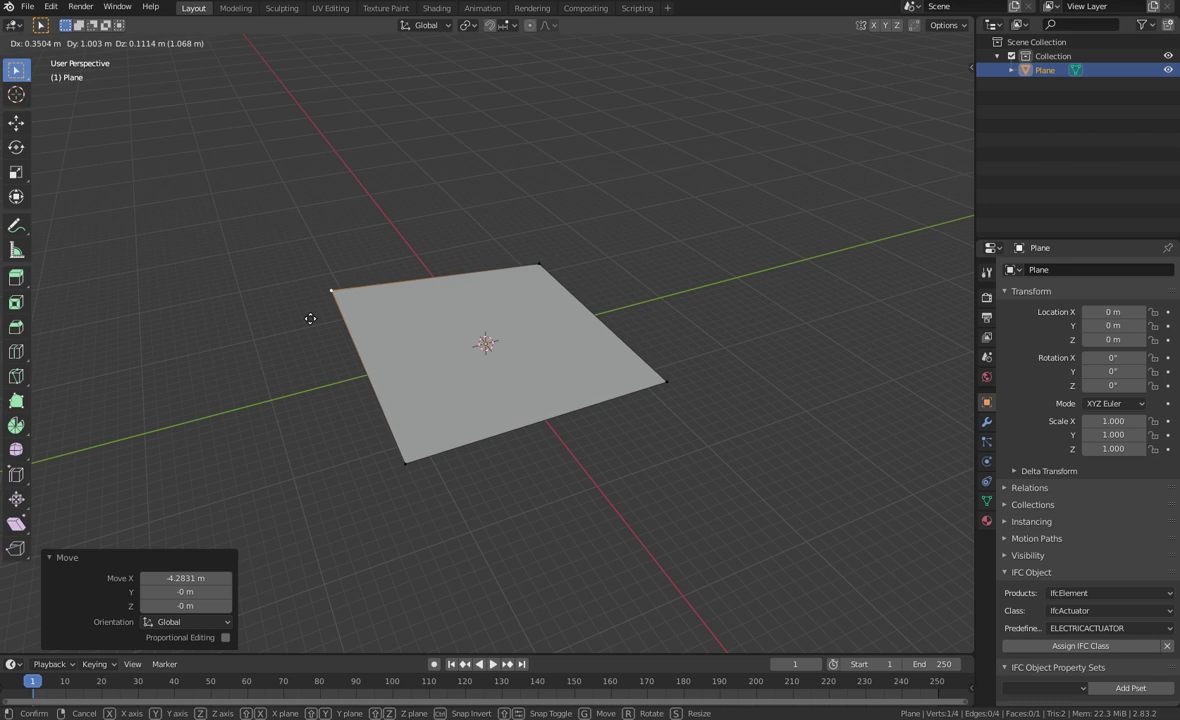
pyautogui.hotkey('shift', 'z')
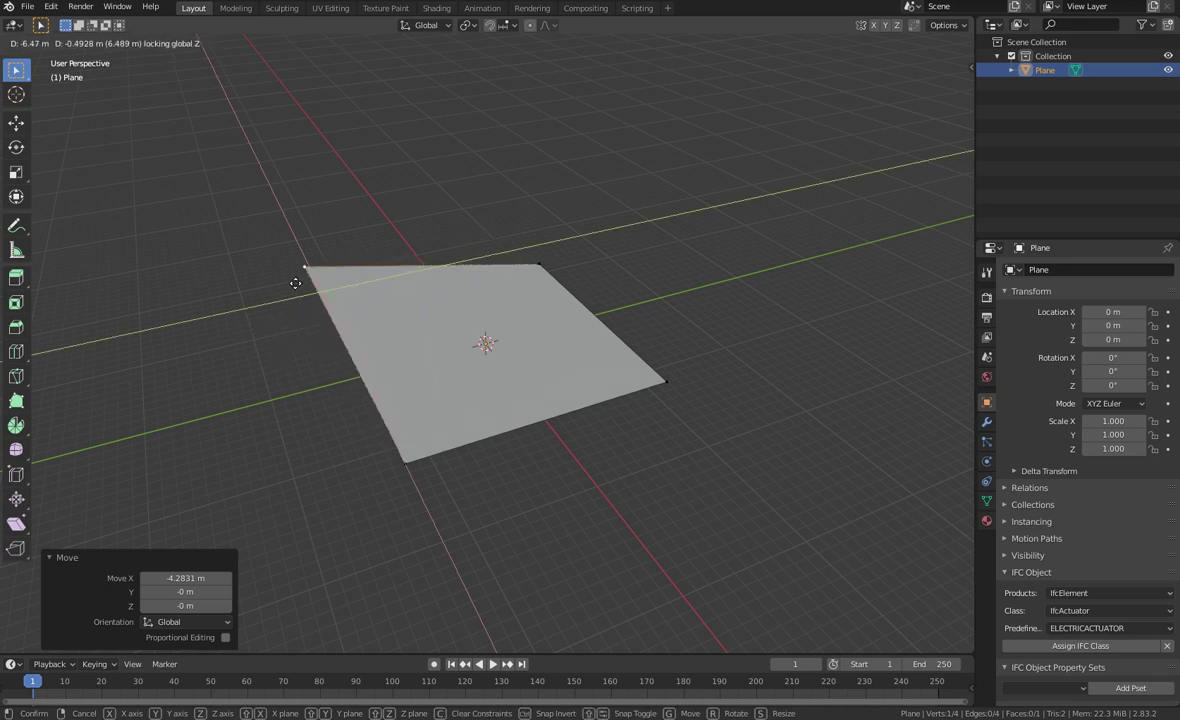
pyautogui.click(313, 275)
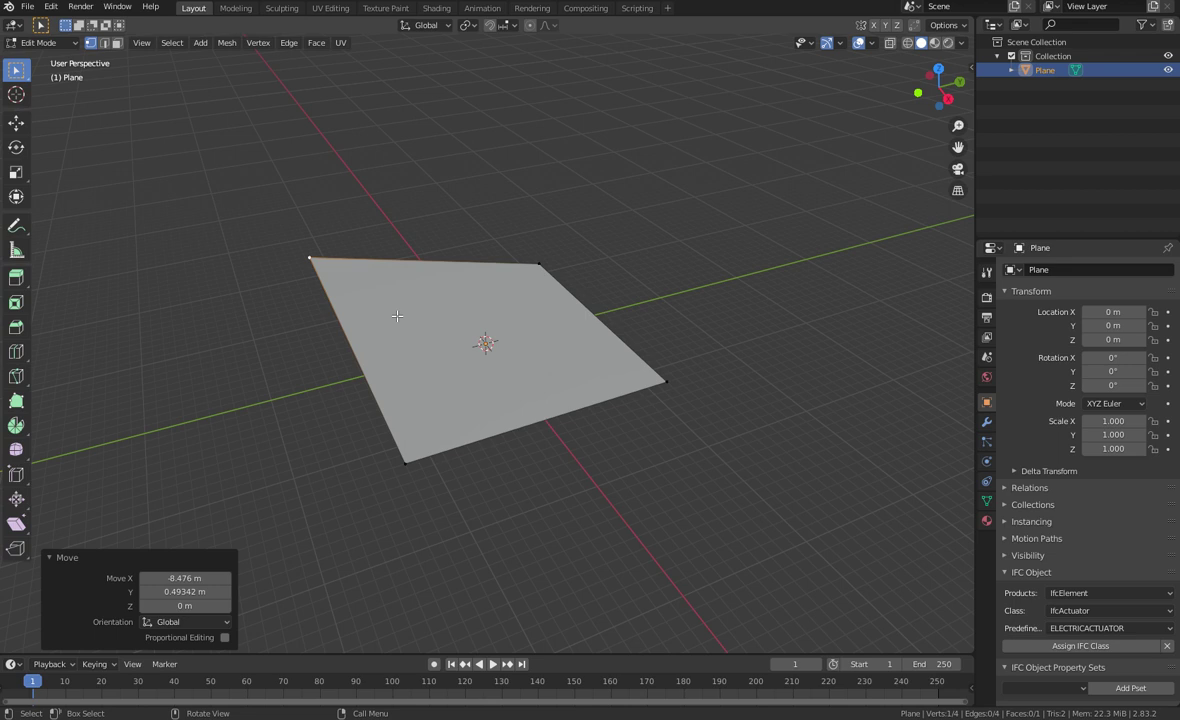
pyautogui.moveTo(397, 315); pyautogui.dragTo(65, 272, button='middle')
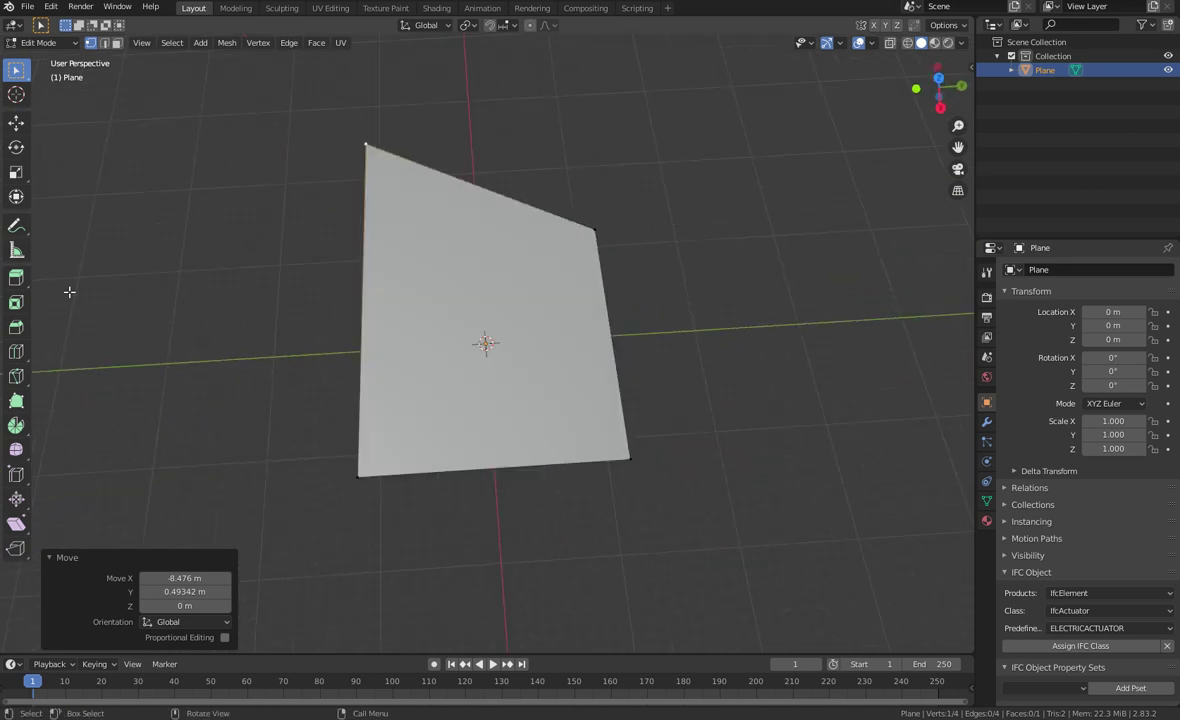
# Step: With the Knife tool, cut across the plane's top-left corner
pyautogui.click(17, 377)
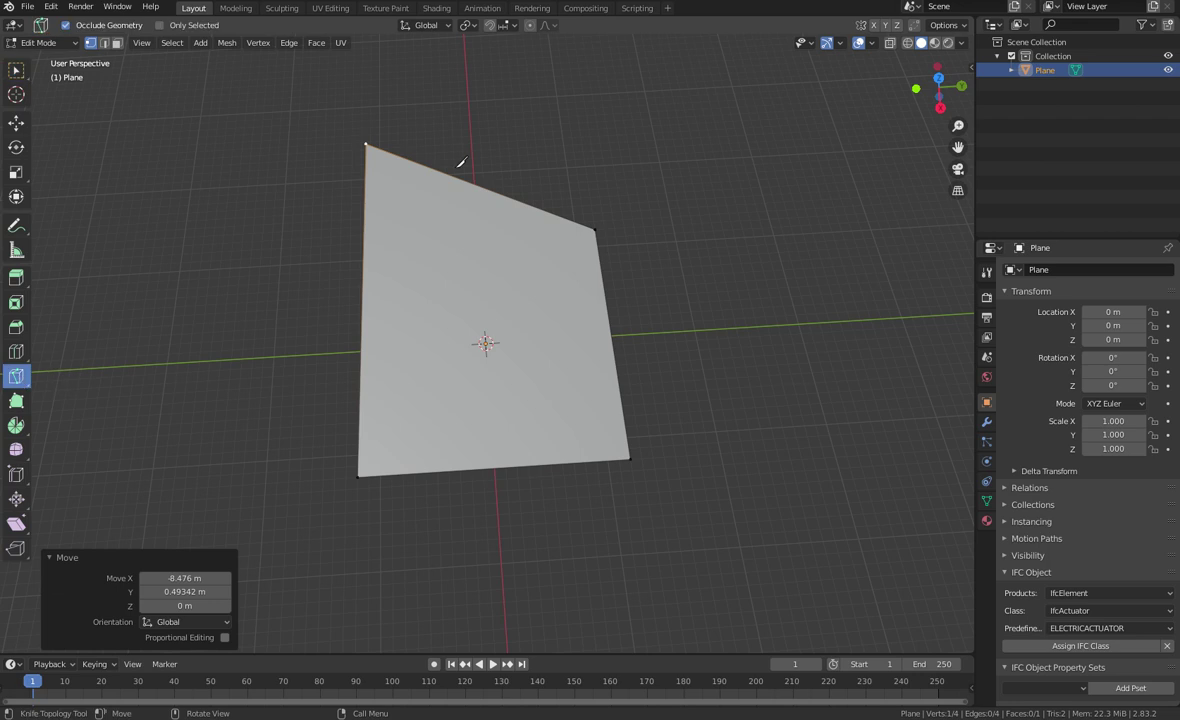
pyautogui.click(398, 156)
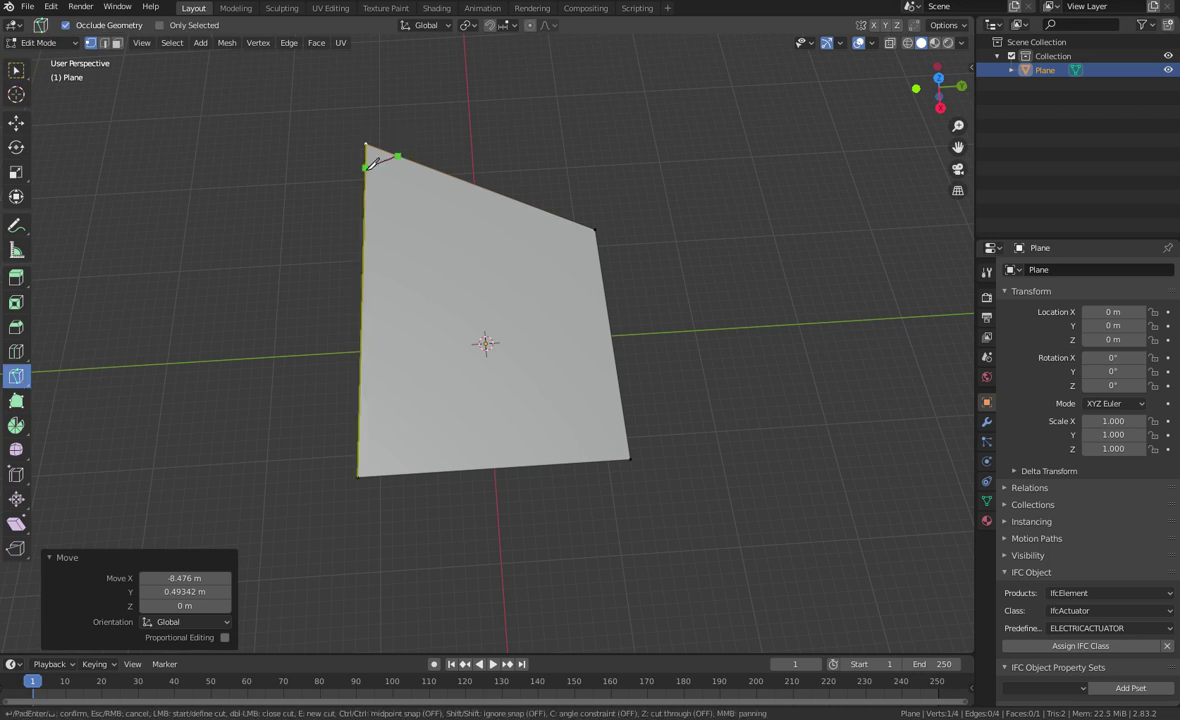
pyautogui.press('Return')
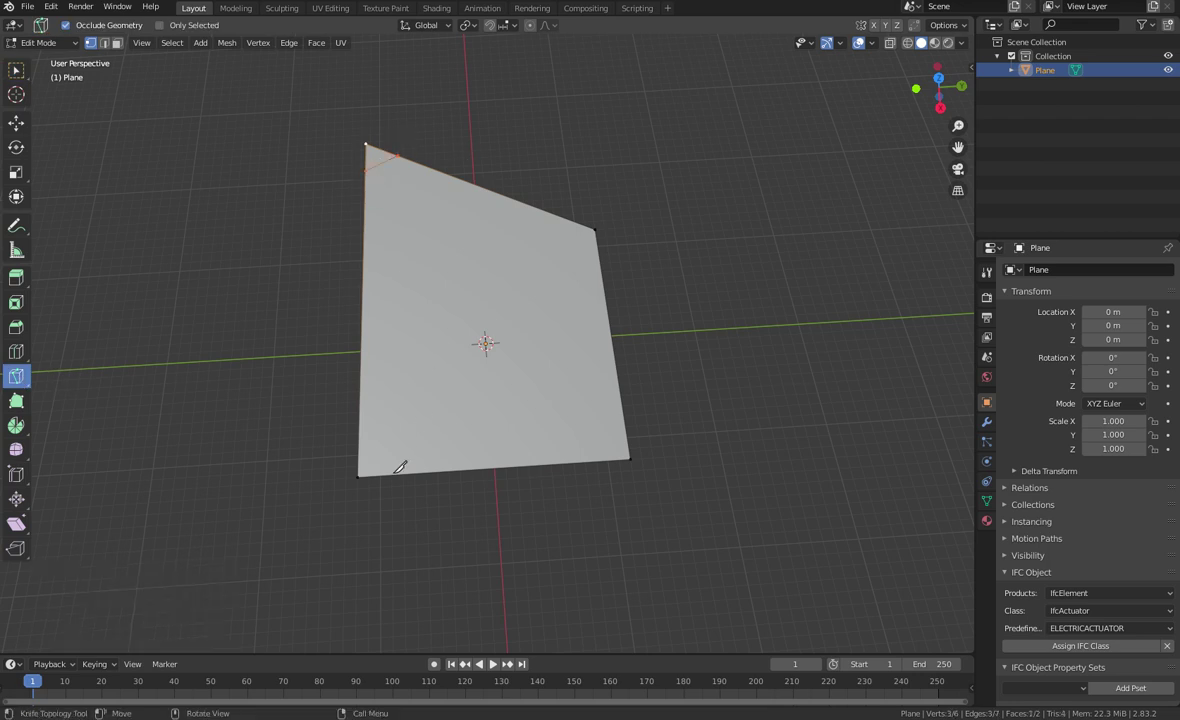
# Step: Knife a curved line from the bottom edge across to the right edge
pyautogui.click(405, 474)
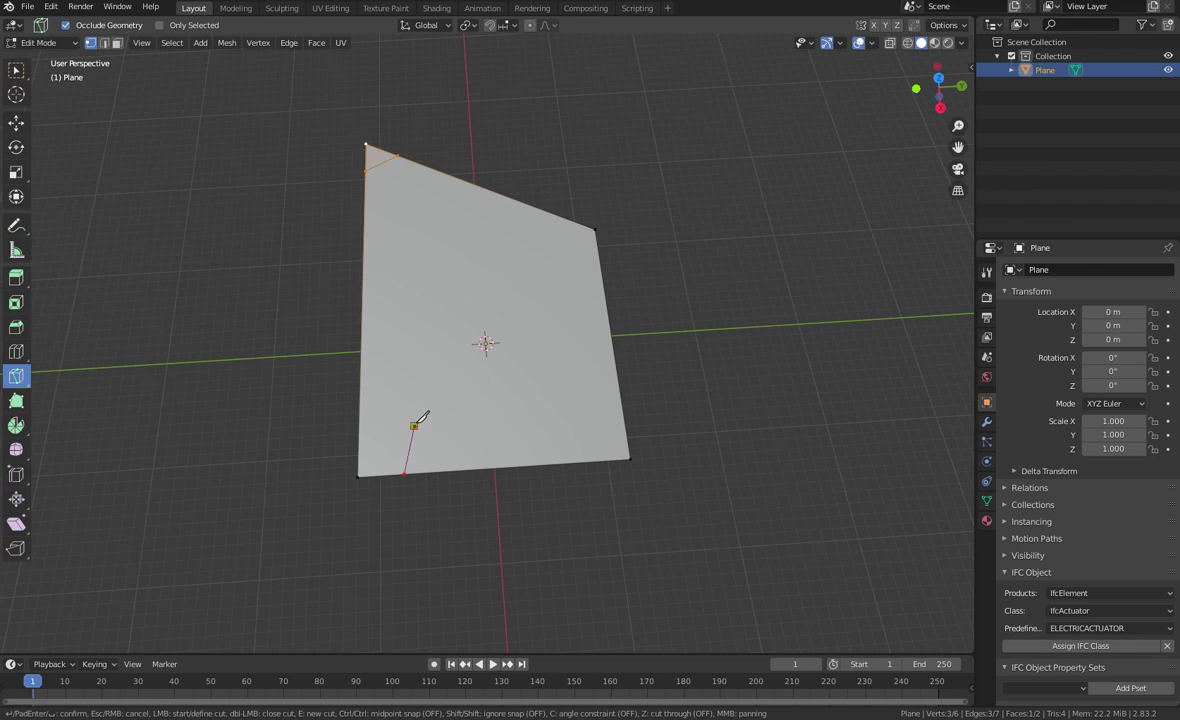
pyautogui.click(414, 426)
pyautogui.click(438, 381)
pyautogui.click(472, 339)
pyautogui.click(509, 307)
pyautogui.click(554, 283)
pyautogui.click(603, 276)
pyautogui.press('Return')
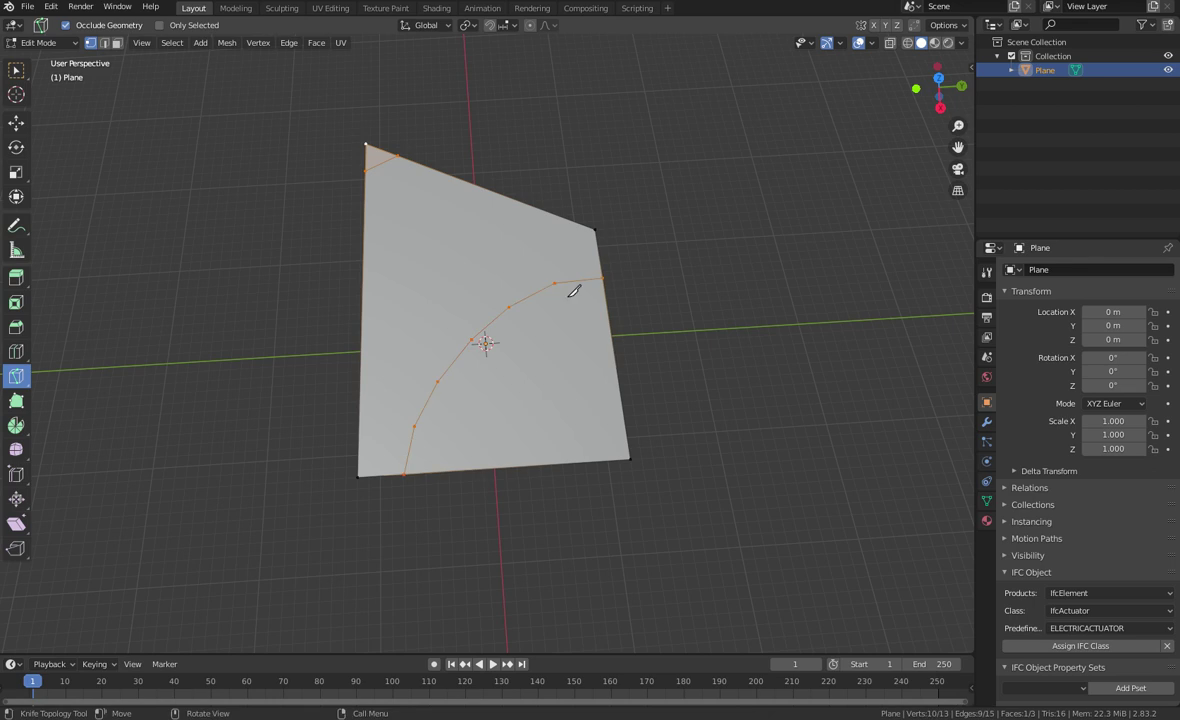
# Step: Cut short edges from the curved line to the left and top edges
pyautogui.click(416, 424)
pyautogui.click(358, 424)
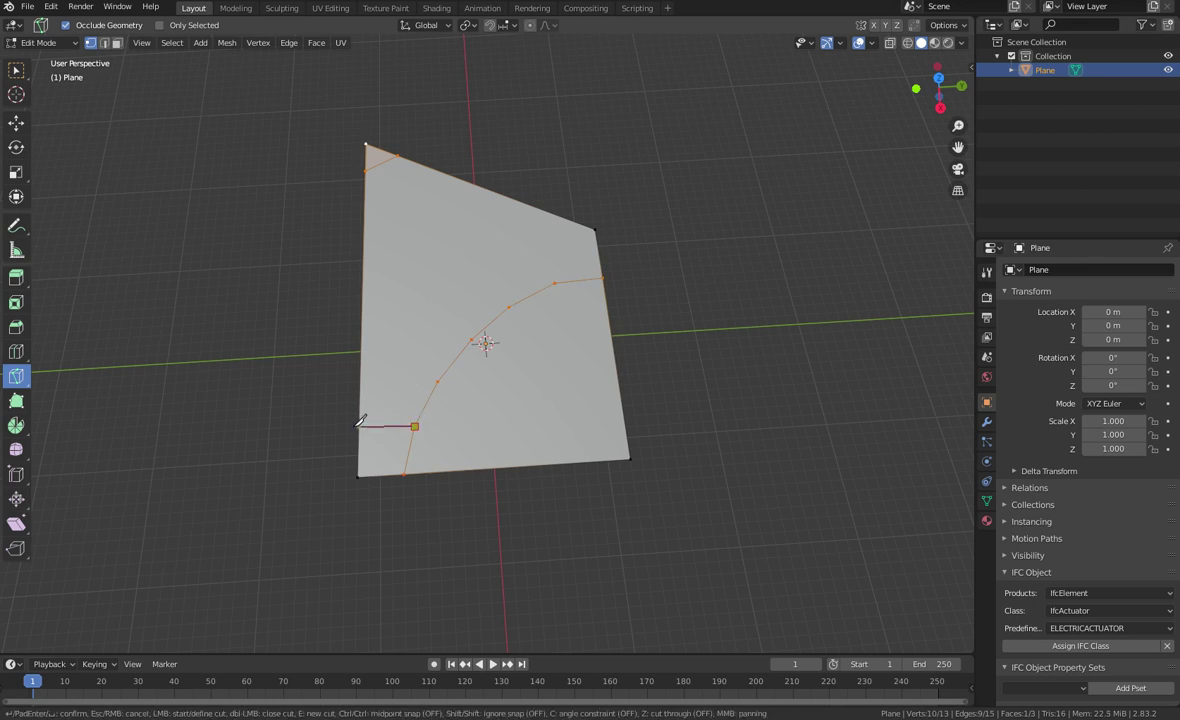
pyautogui.press('Return')
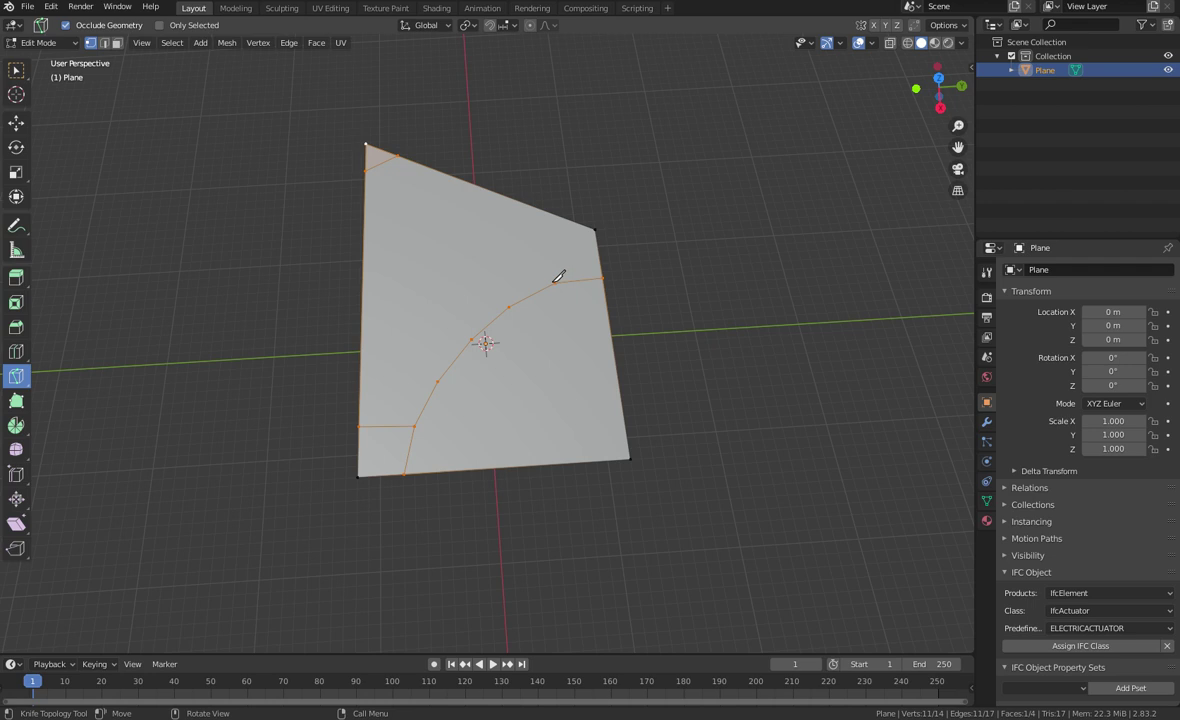
pyautogui.click(558, 276)
pyautogui.click(561, 217)
pyautogui.moveTo(611, 327); pyautogui.dragTo(608, 381, button='middle')
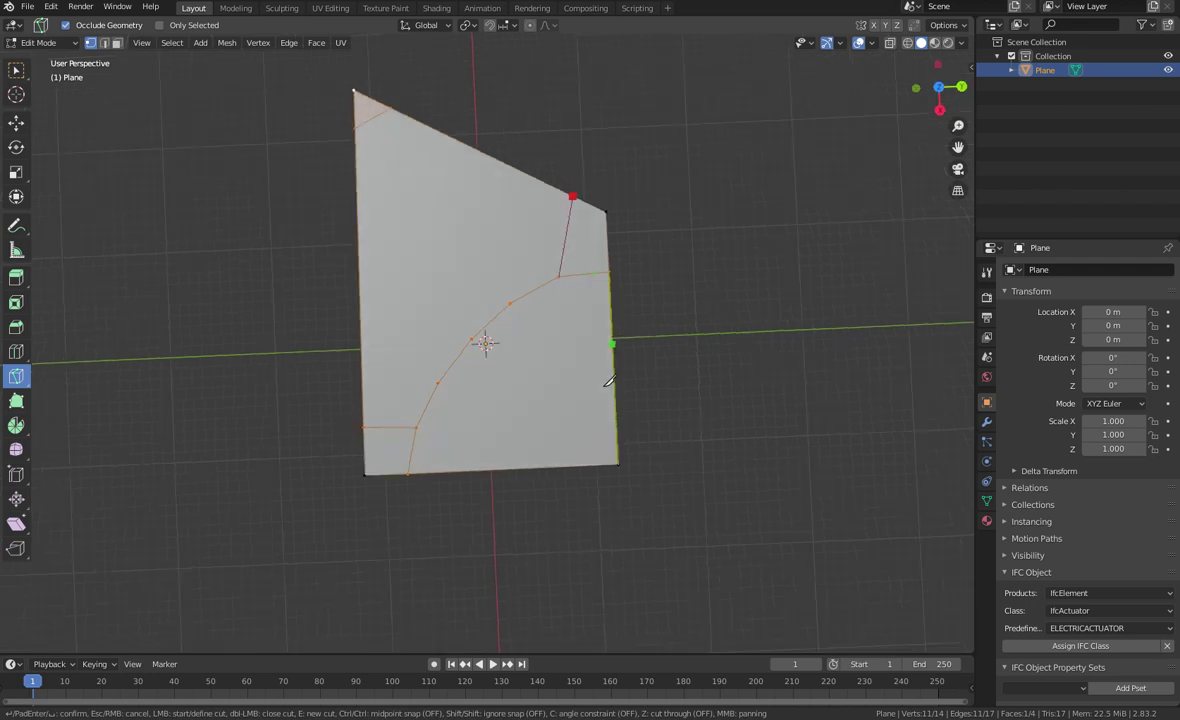
pyautogui.press('Return')
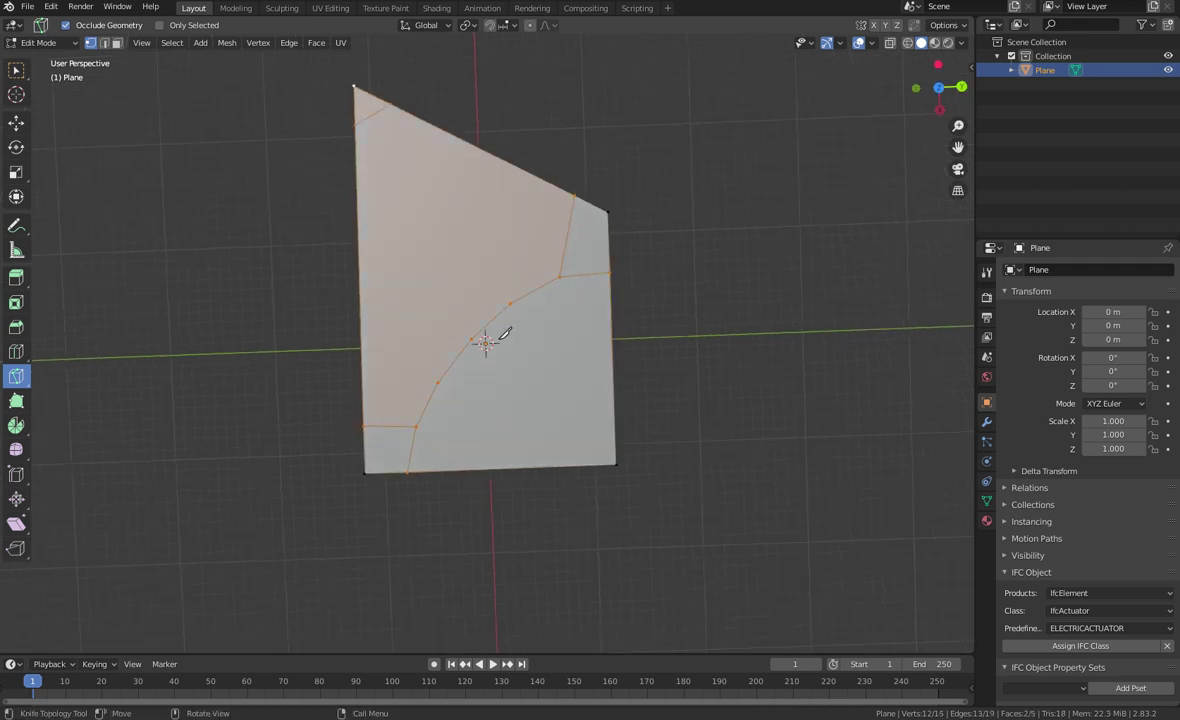
# Step: Cut an inner outline loop running from the curved edge around the upper face
pyautogui.click(438, 381)
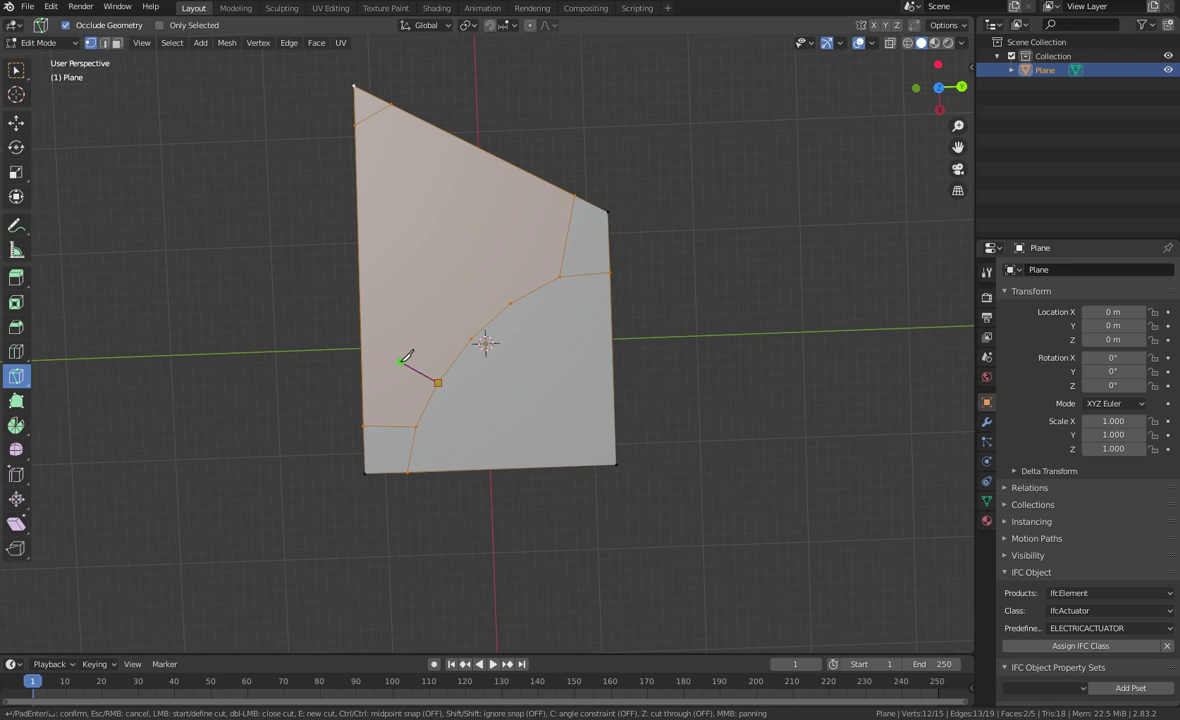
pyautogui.click(401, 361)
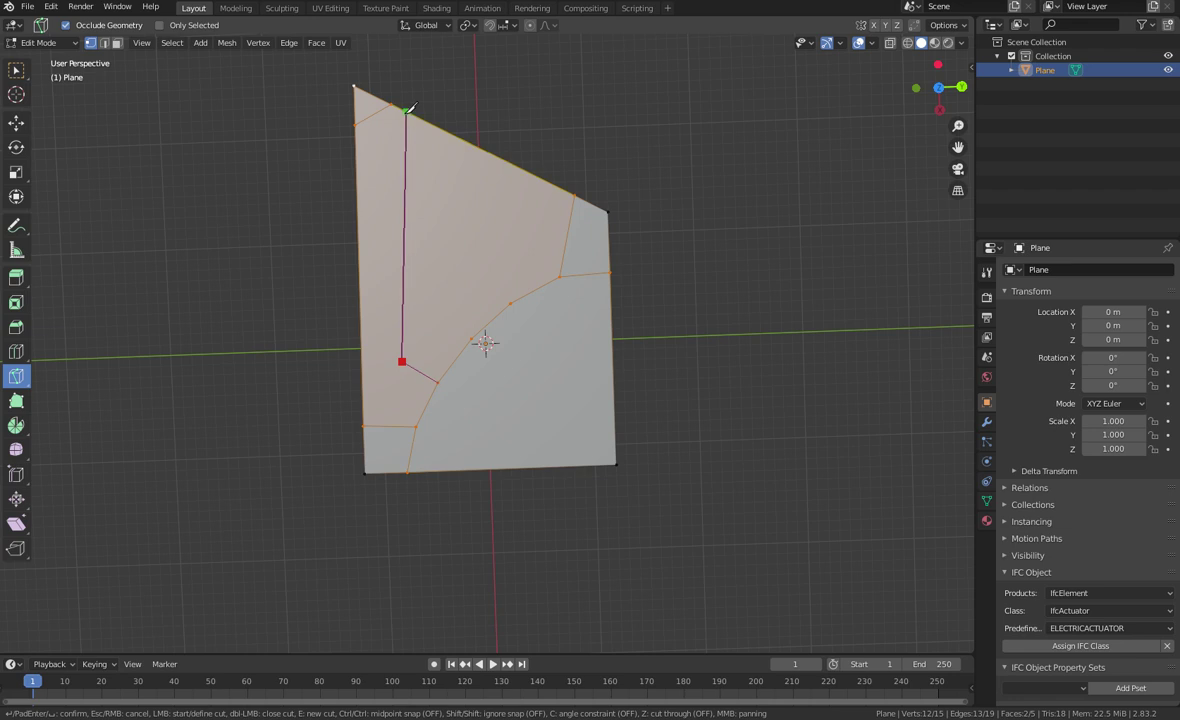
pyautogui.click(393, 173)
pyautogui.click(406, 161)
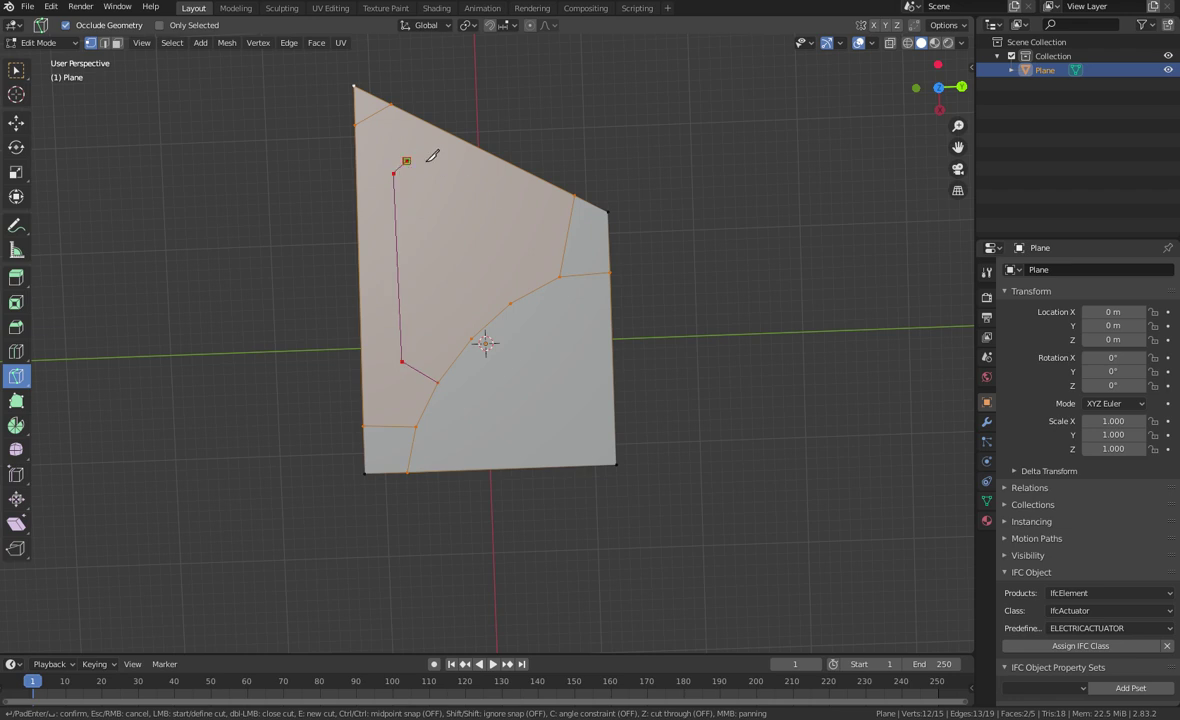
pyautogui.click(502, 202)
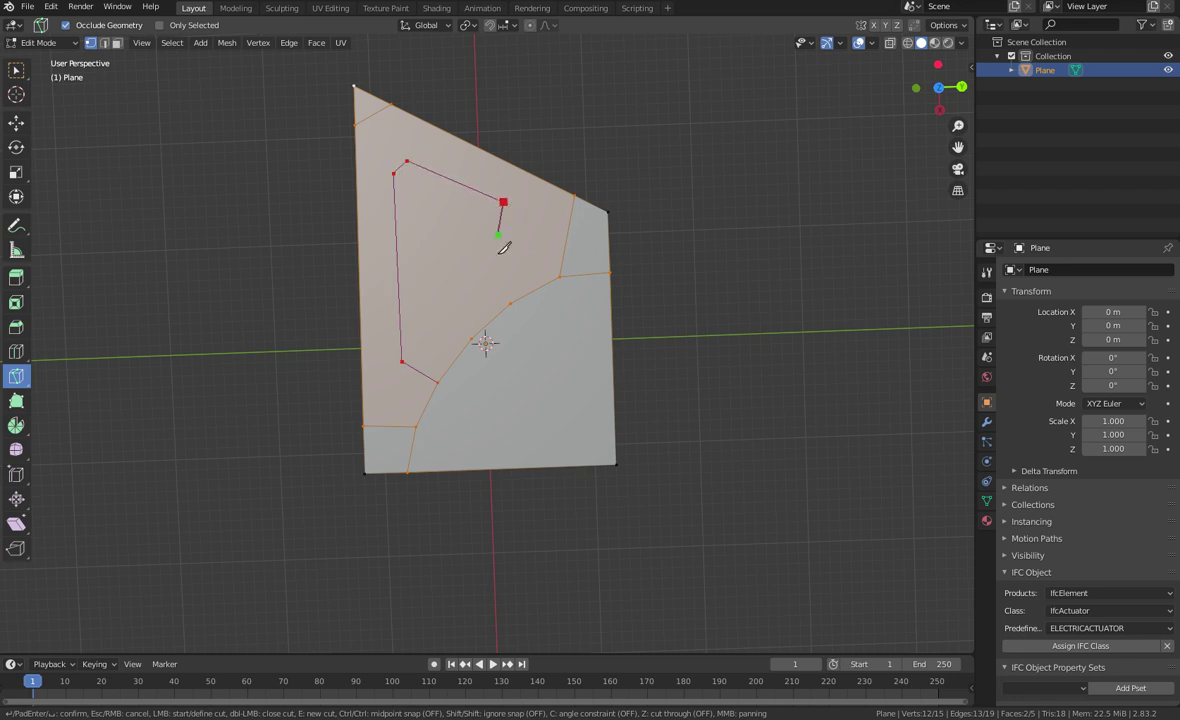
pyautogui.click(510, 302)
pyautogui.press('Return')
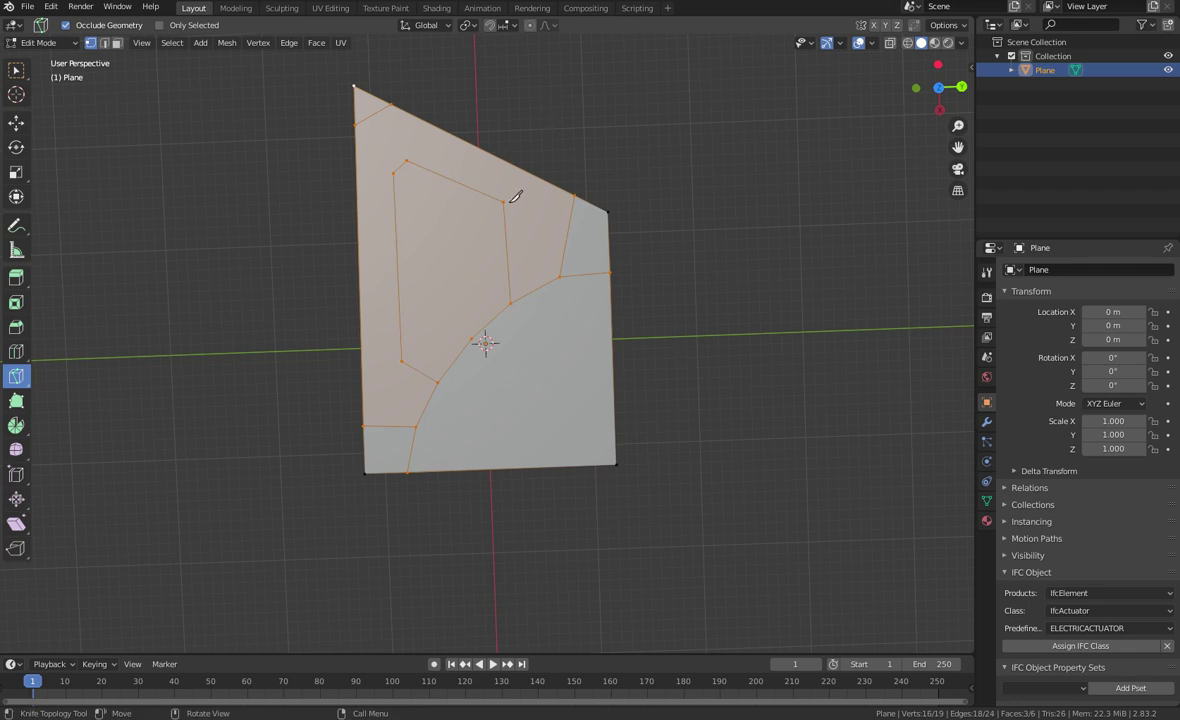
# Step: Knife three cross edges between the inner outline and the top border
pyautogui.click(505, 200)
pyautogui.click(520, 169)
pyautogui.press('Return')
pyautogui.click(407, 158)
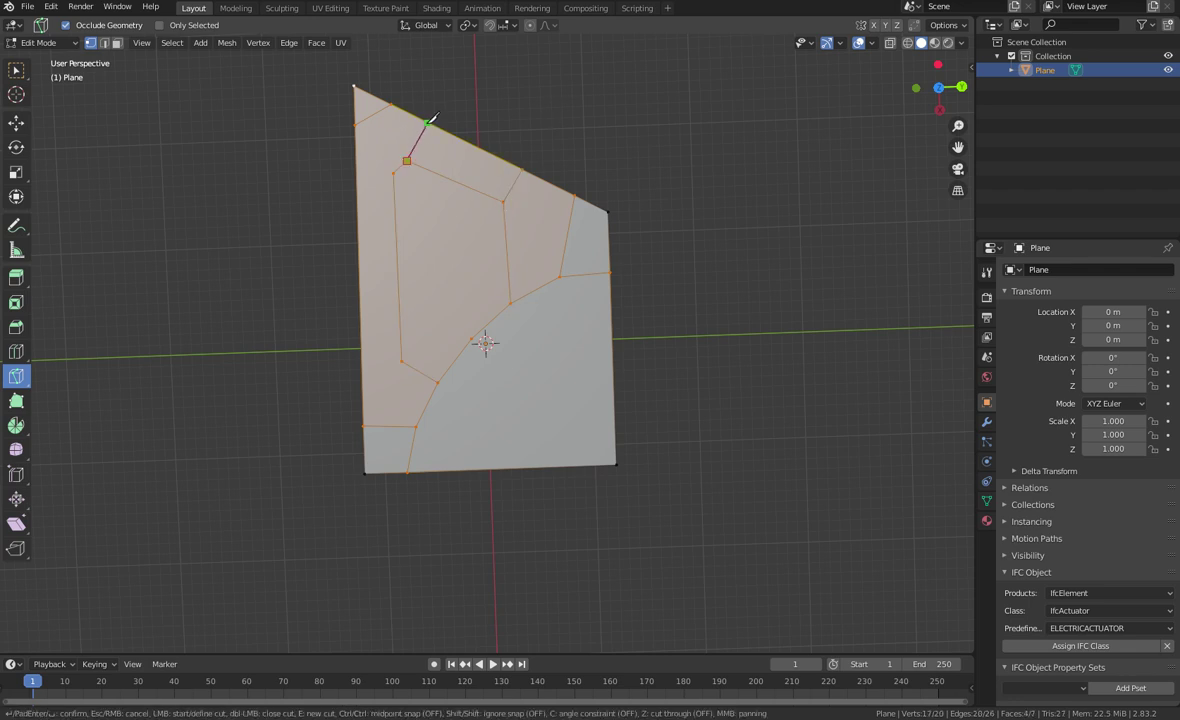
pyautogui.click(427, 122)
pyautogui.press('Return')
pyautogui.press('k')
pyautogui.click(475, 146)
pyautogui.click(456, 179)
pyautogui.press('Return')
# Step: Knife three cross edges from the outline's left side to the left border
pyautogui.click(392, 173)
pyautogui.click(358, 174)
pyautogui.press('Return')
pyautogui.click(397, 246)
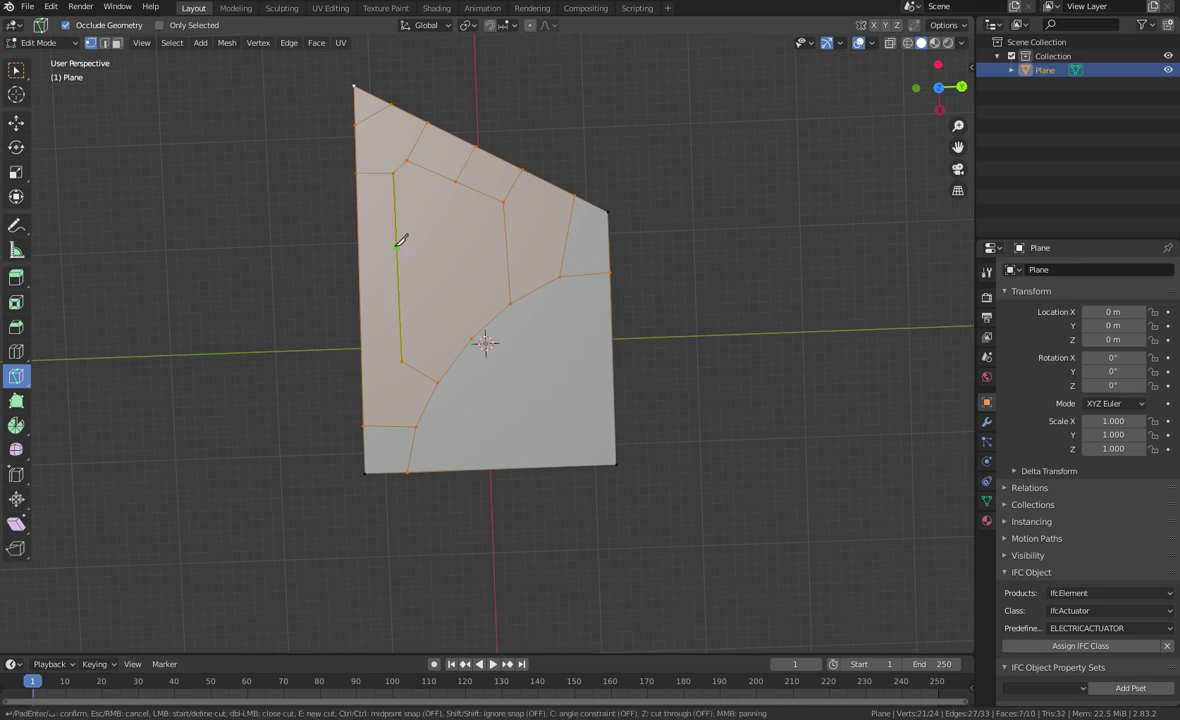
pyautogui.click(359, 247)
pyautogui.press('Return')
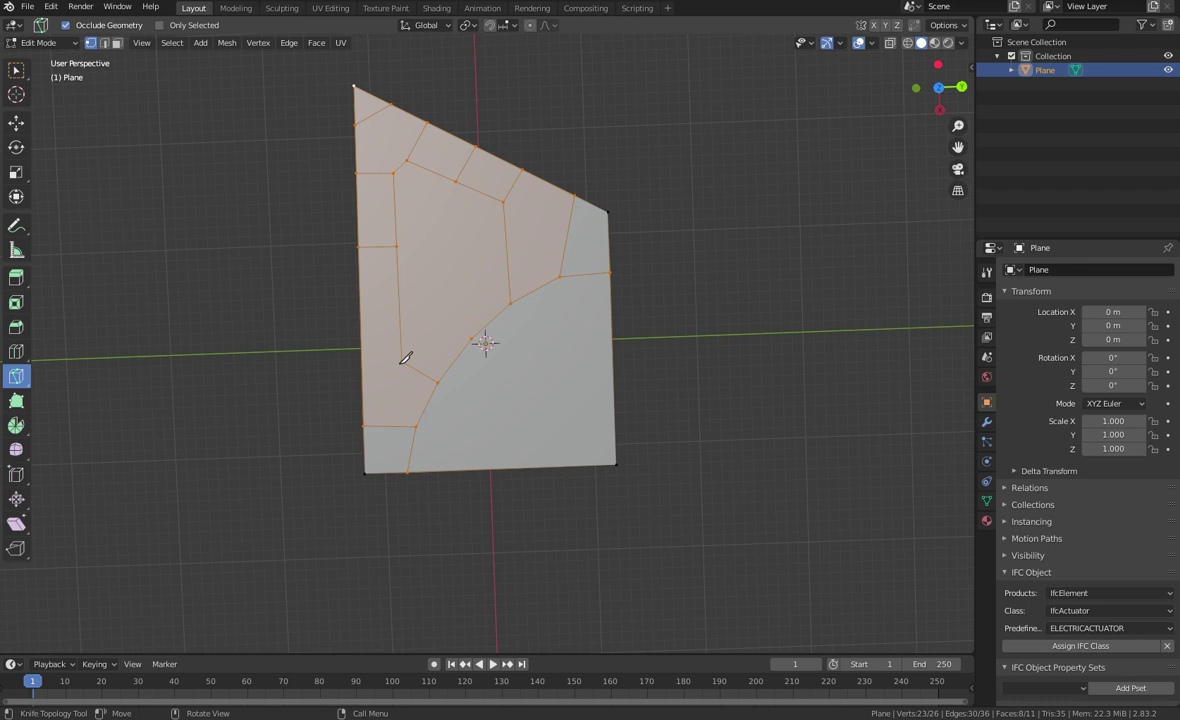
pyautogui.click(401, 361)
pyautogui.click(386, 357)
pyautogui.press('Return')
# Step: Cut edges from the curved edge and the centre vertex to the outline
pyautogui.click(472, 339)
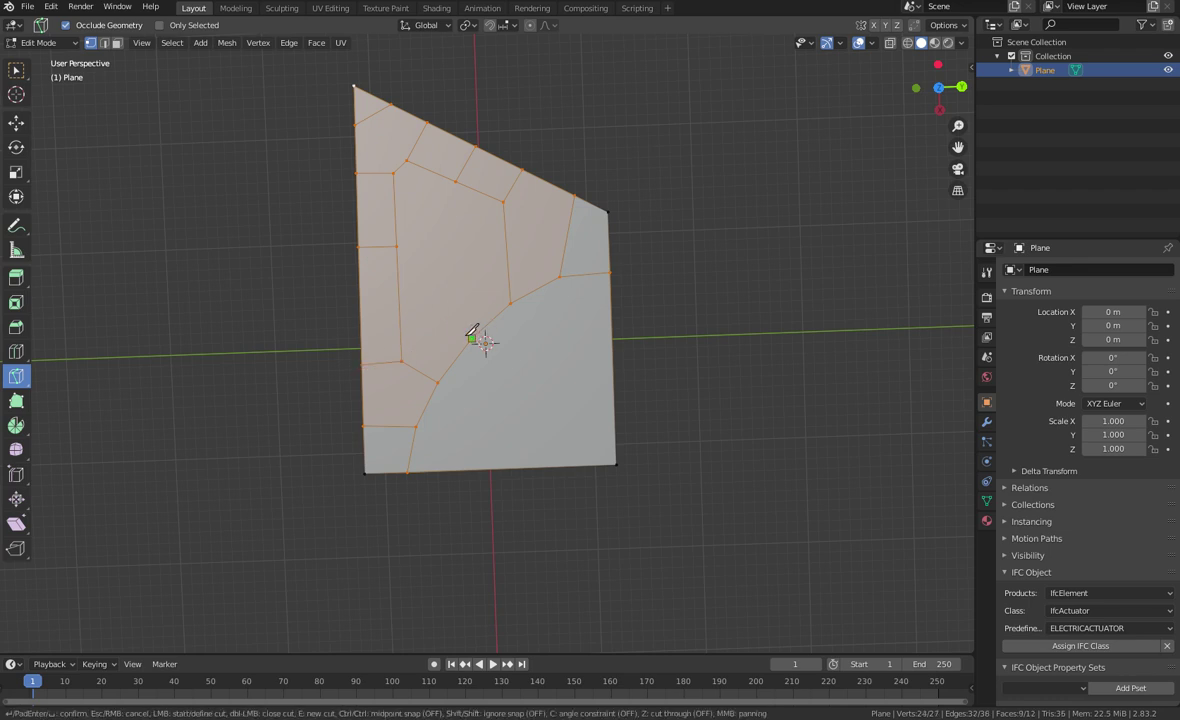
pyautogui.click(400, 301)
pyautogui.press('Return')
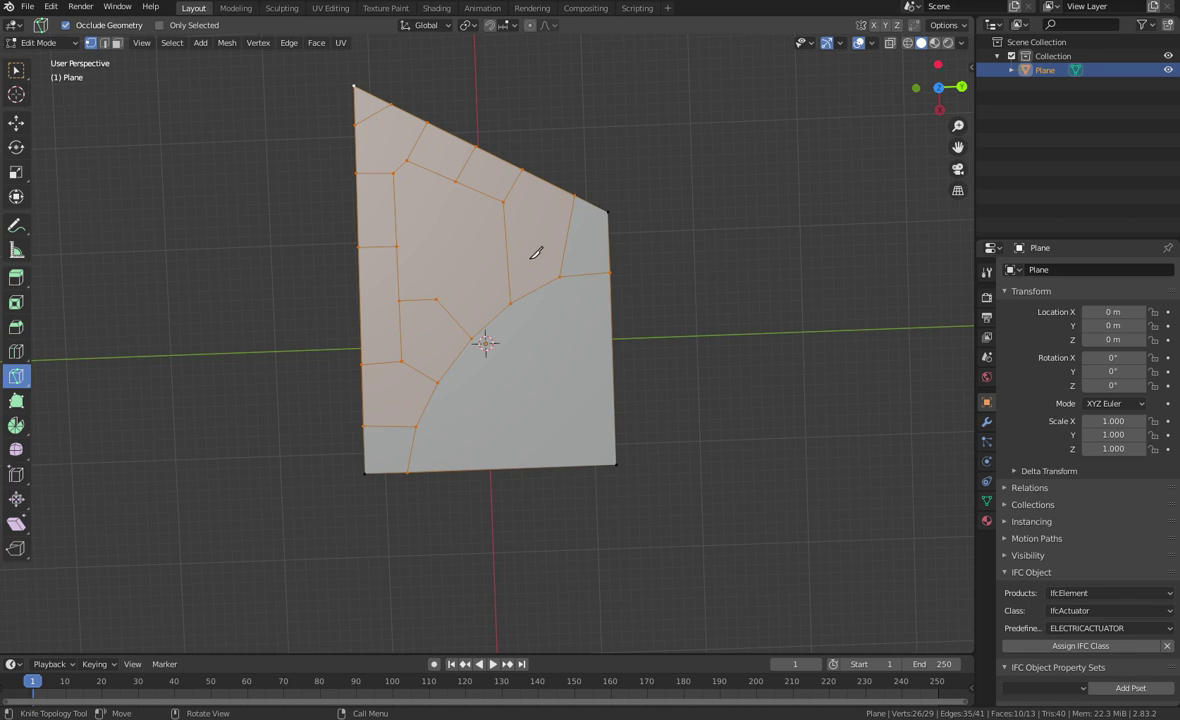
pyautogui.click(436, 299)
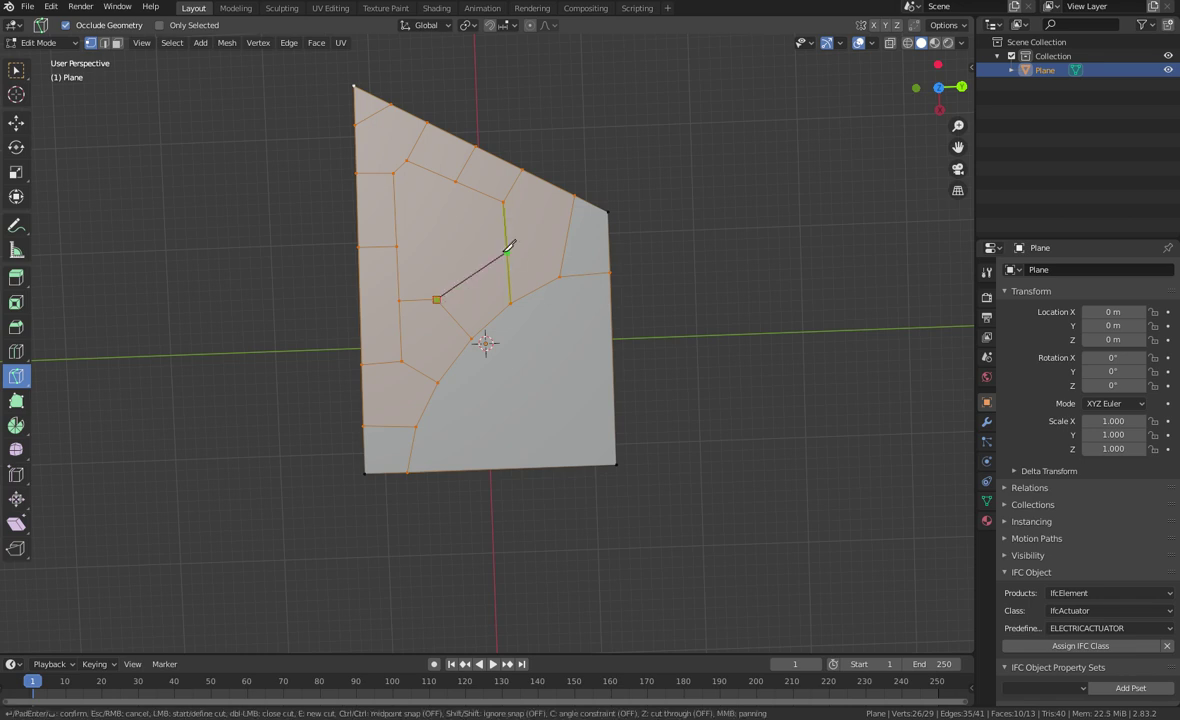
pyautogui.click(508, 250)
pyautogui.press('Return')
# Step: Switch to box selection and select a vertex on the curved edge
pyautogui.moveTo(424, 317); pyautogui.dragTo(478, 240, button='middle')
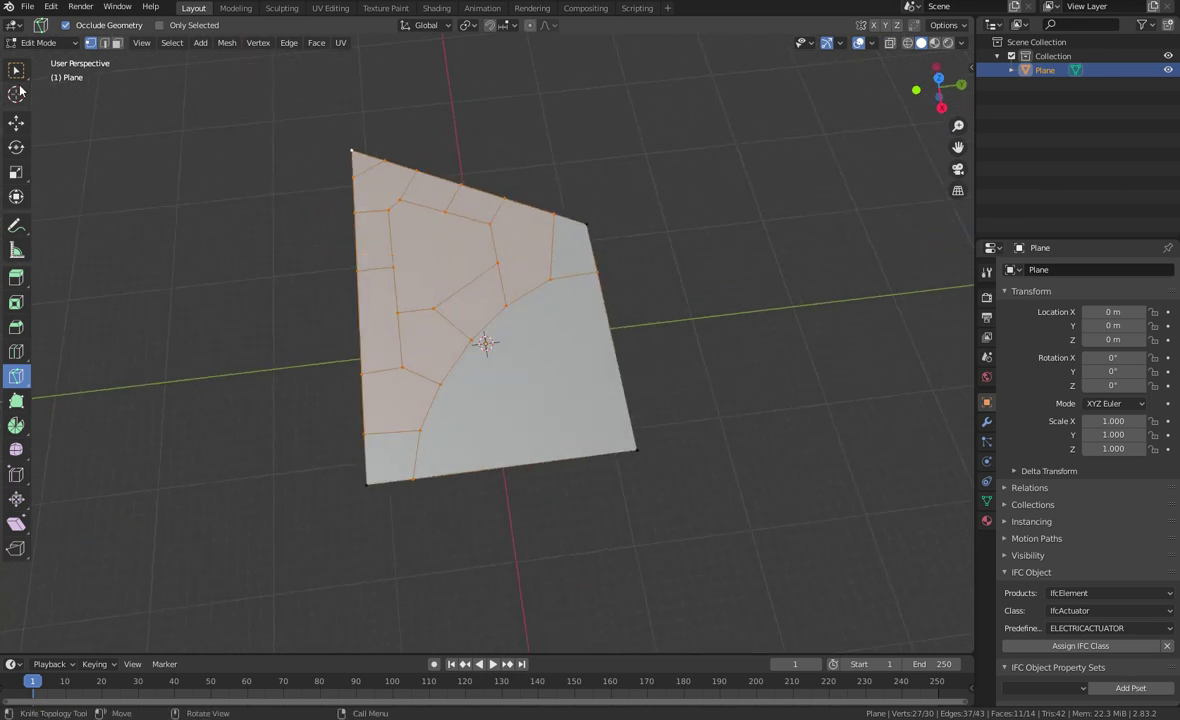
pyautogui.moveTo(428, 338); pyautogui.dragTo(429, 342, button='middle')
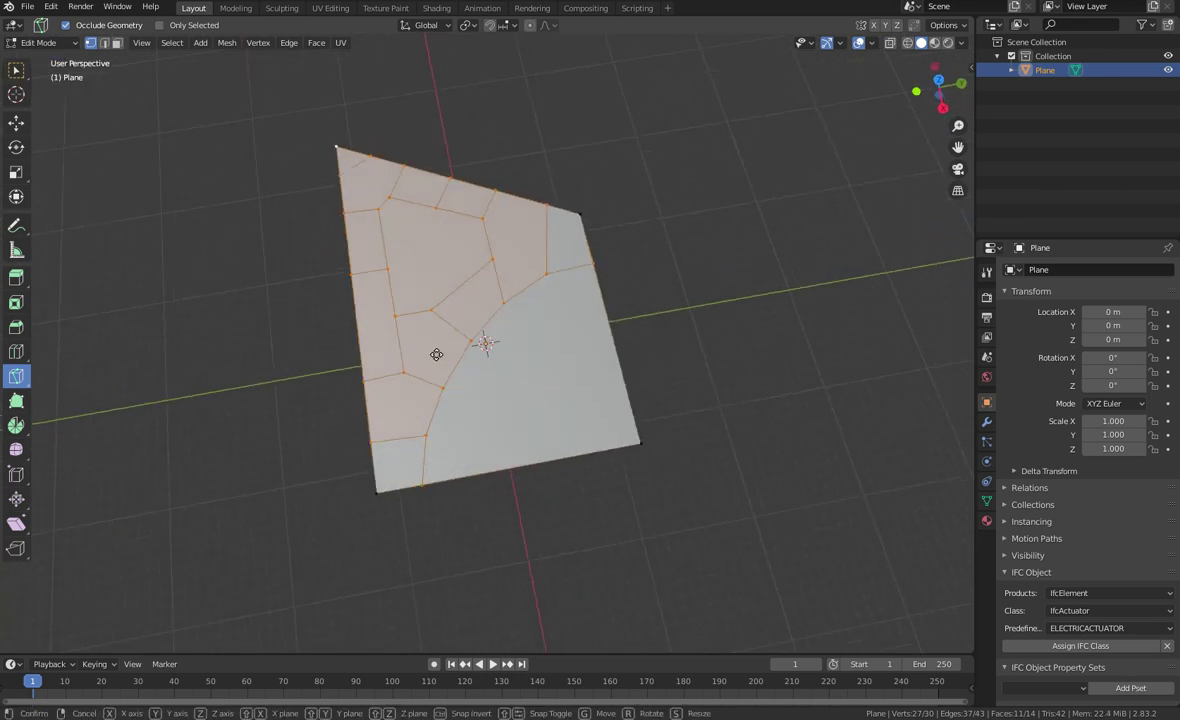
pyautogui.press('g')
pyautogui.rightClick(444, 369)
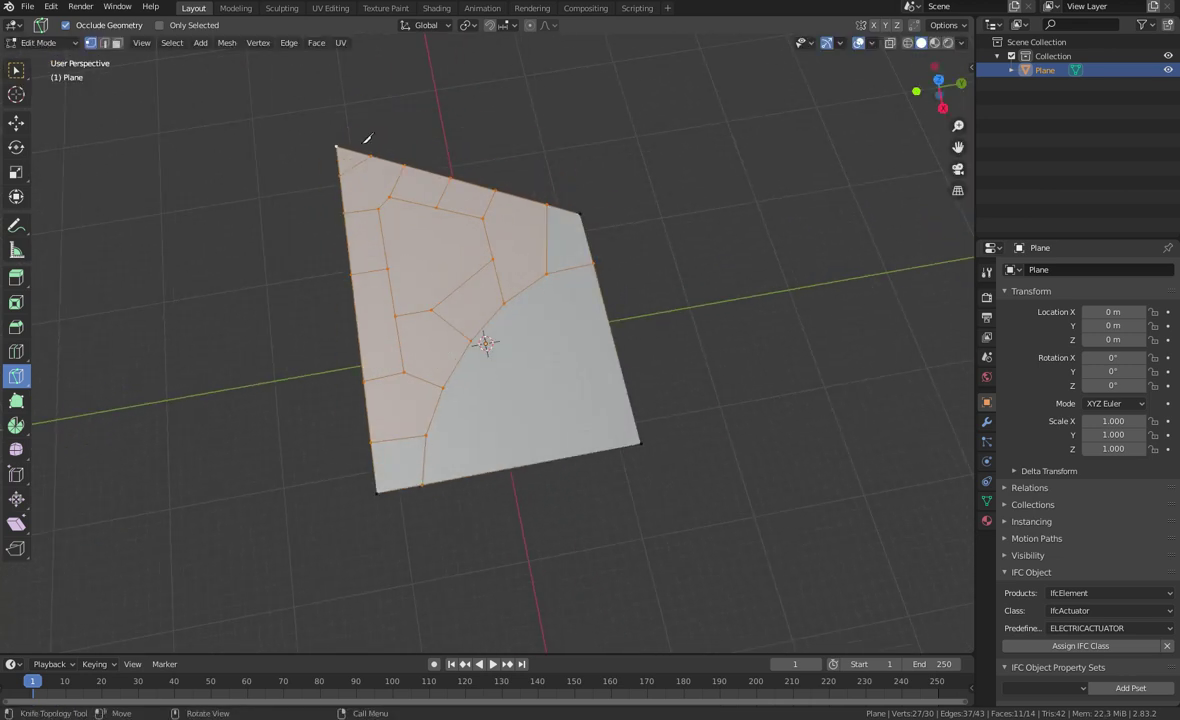
pyautogui.click(16, 69)
pyautogui.moveTo(468, 322); pyautogui.dragTo(441, 296, button='middle')
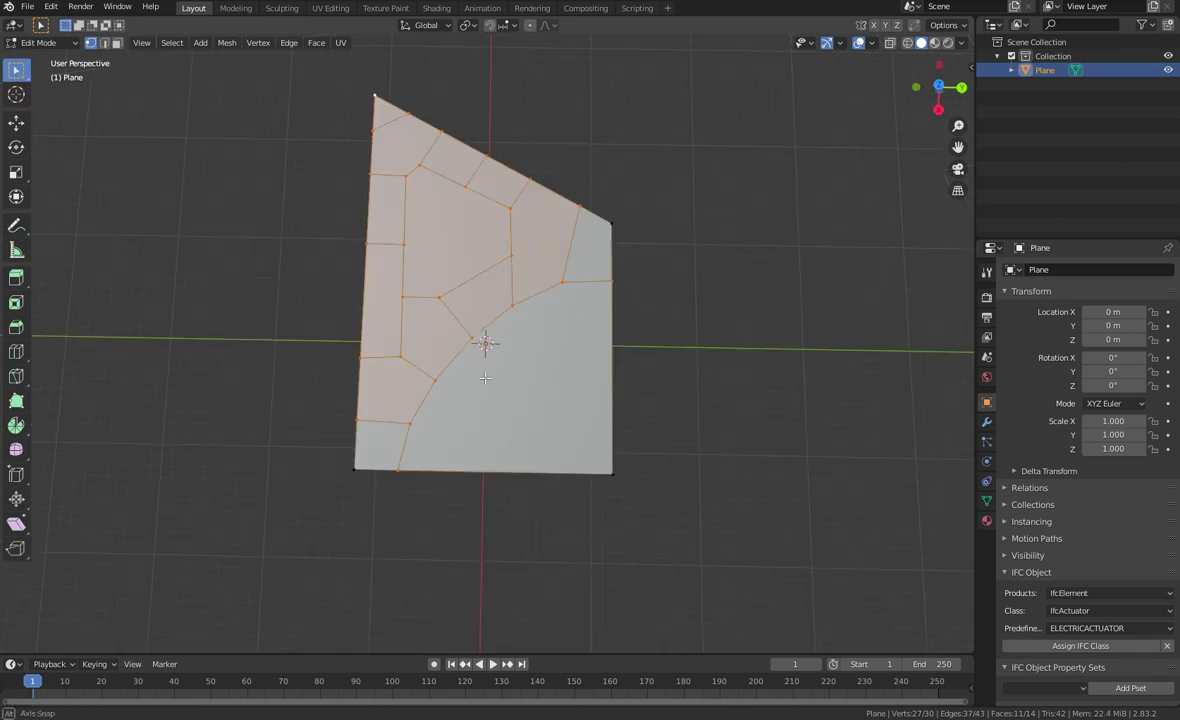
pyautogui.click(441, 296)
# Step: Move the selected curved-edge vertex to a new spot in the XY plane
pyautogui.moveTo(408, 250); pyautogui.dragTo(454, 286, button='middle')
pyautogui.scroll(4, 504, 252)
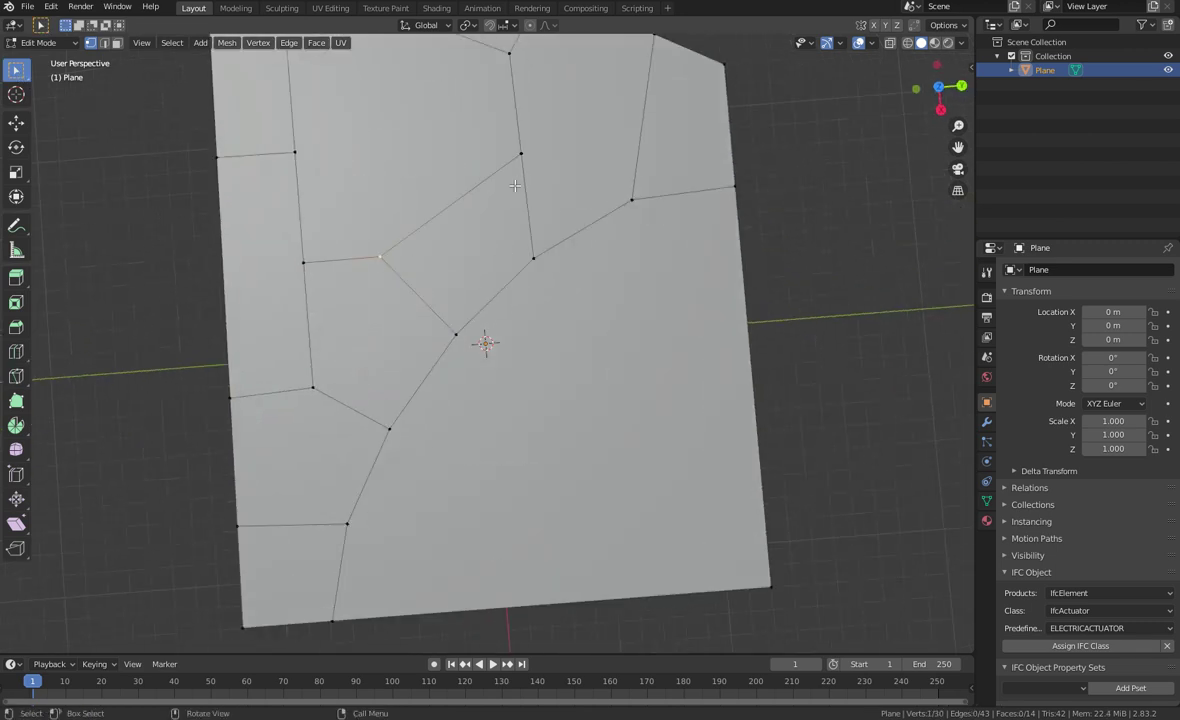
pyautogui.press('g')
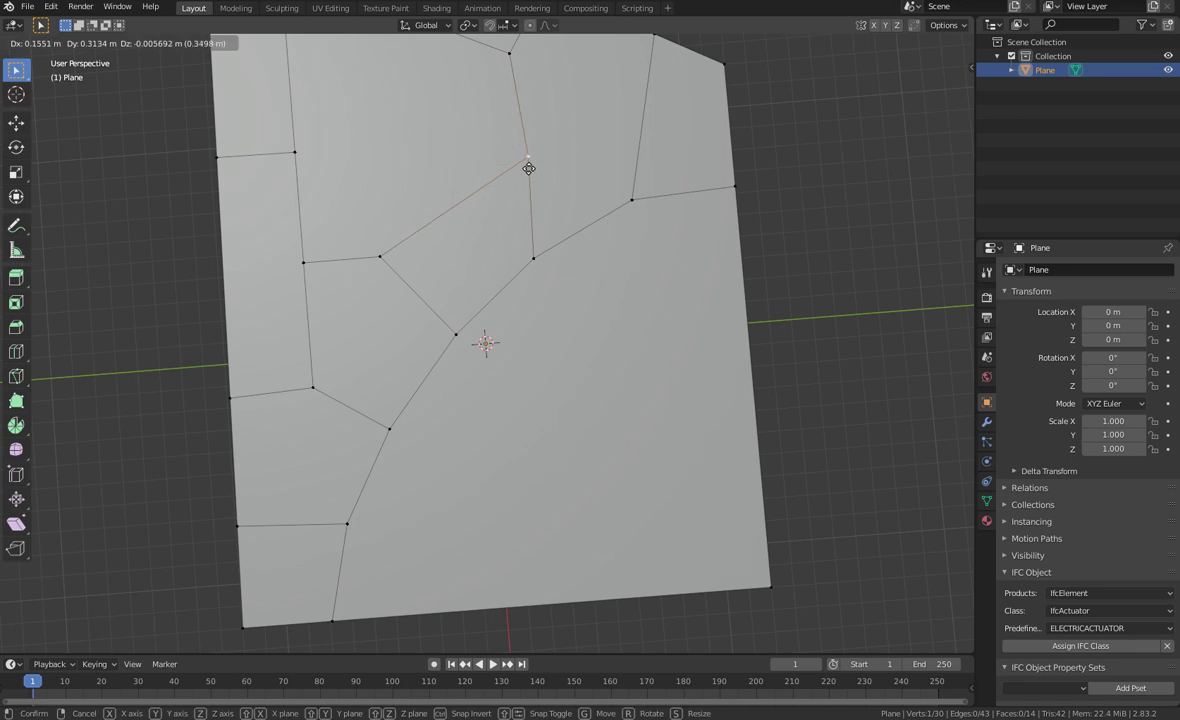
pyautogui.hotkey('shift', 'z')
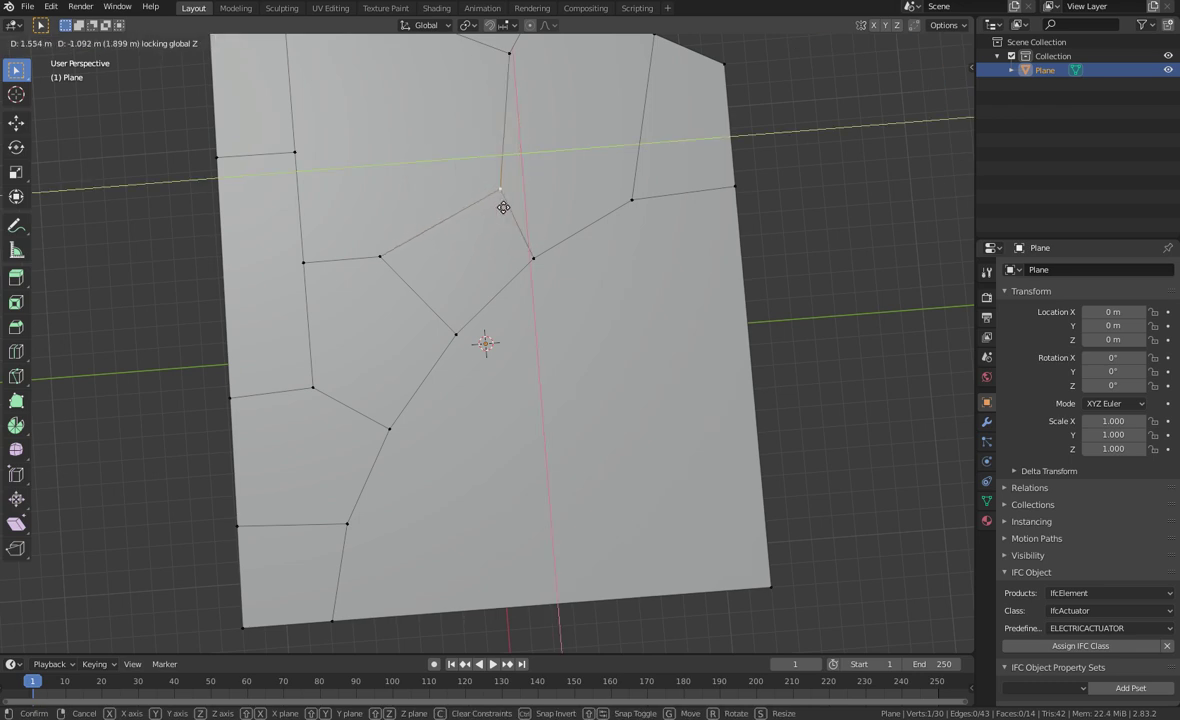
pyautogui.click(502, 214)
pyautogui.scroll(-3, 514, 228)
pyautogui.keyDown('shift'); pyautogui.moveTo(514, 228); pyautogui.dragTo(540, 326, button='middle'); pyautogui.keyUp('shift')
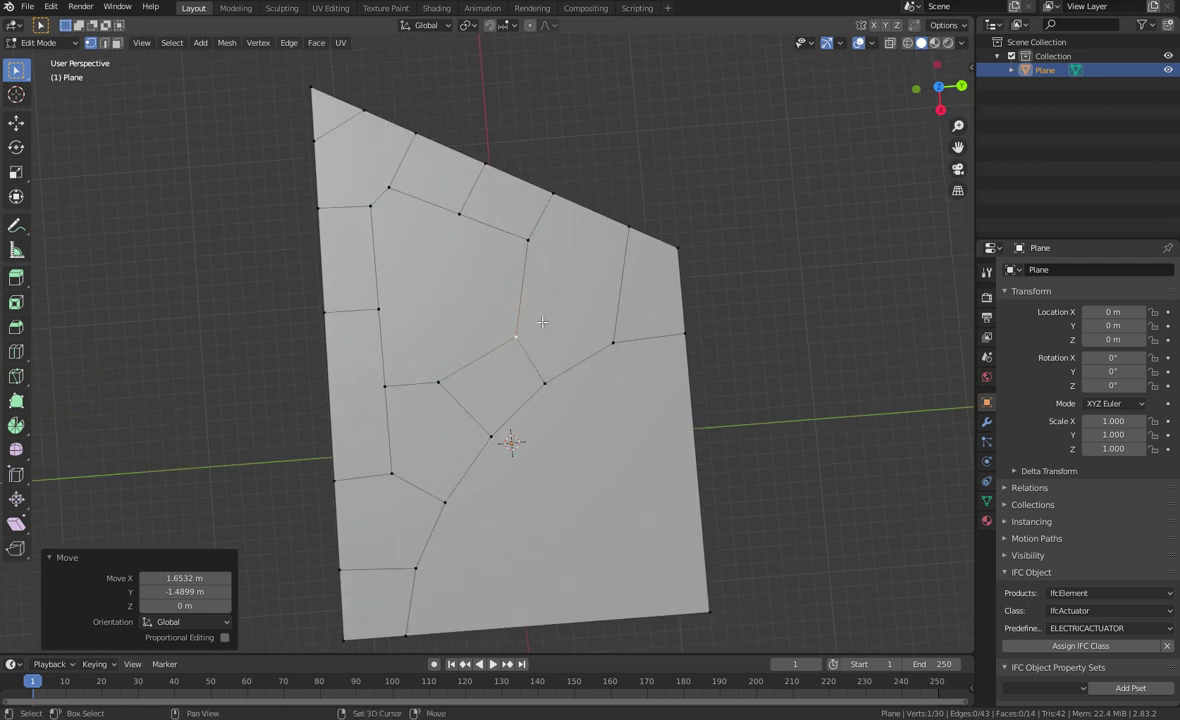
# Step: Nudge the inner vertex near the plane's centre within the ground plane
pyautogui.hotkey('alt', 'a')
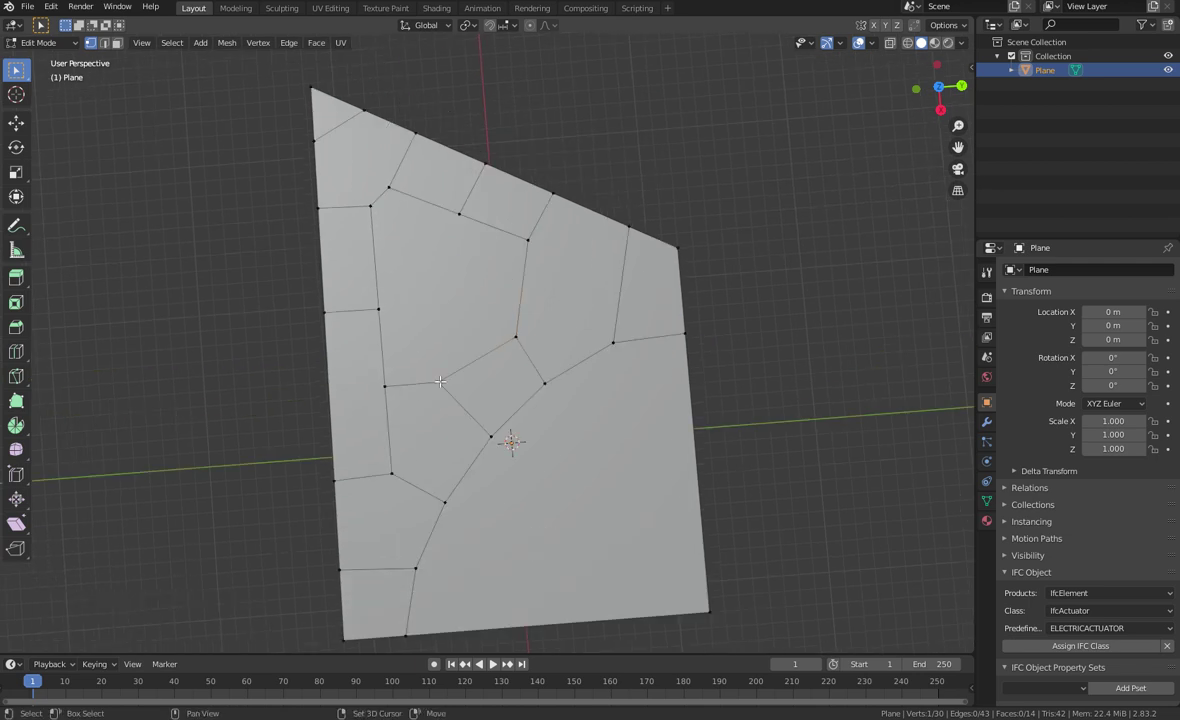
pyautogui.hotkey('shift', 'z')
pyautogui.click(440, 382)
pyautogui.hotkey('shift', 'z')
pyautogui.press('g')
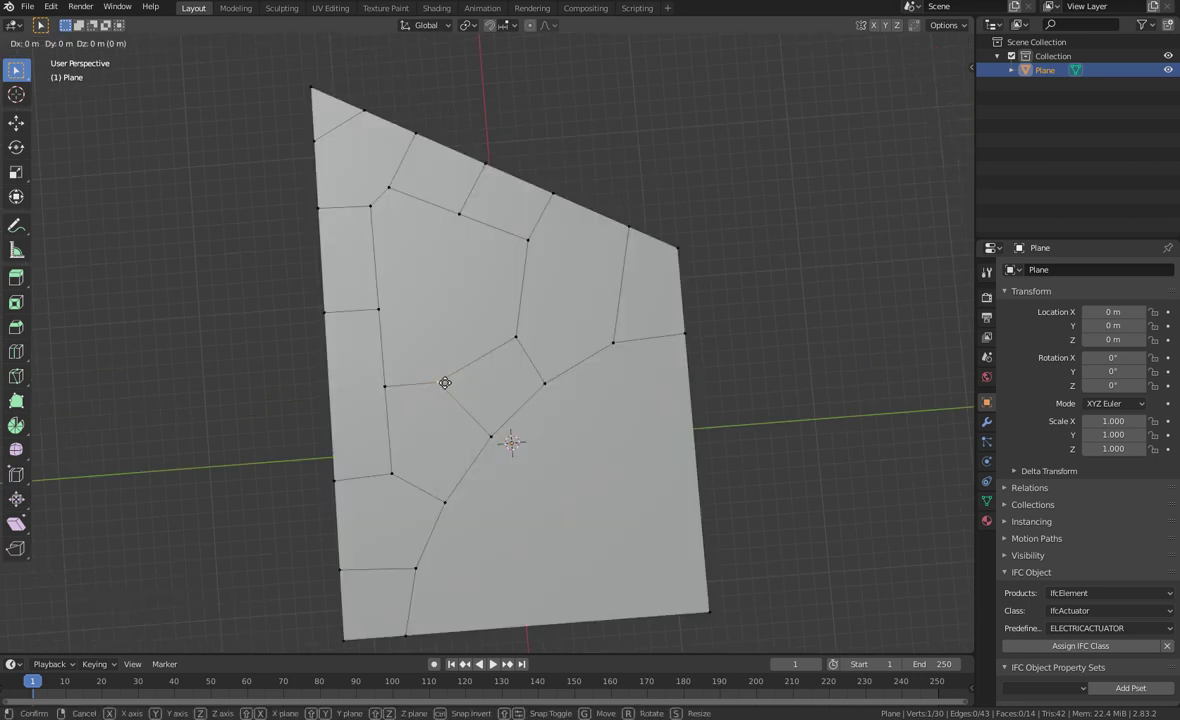
pyautogui.hotkey('shift', 'z')
pyautogui.click(461, 391)
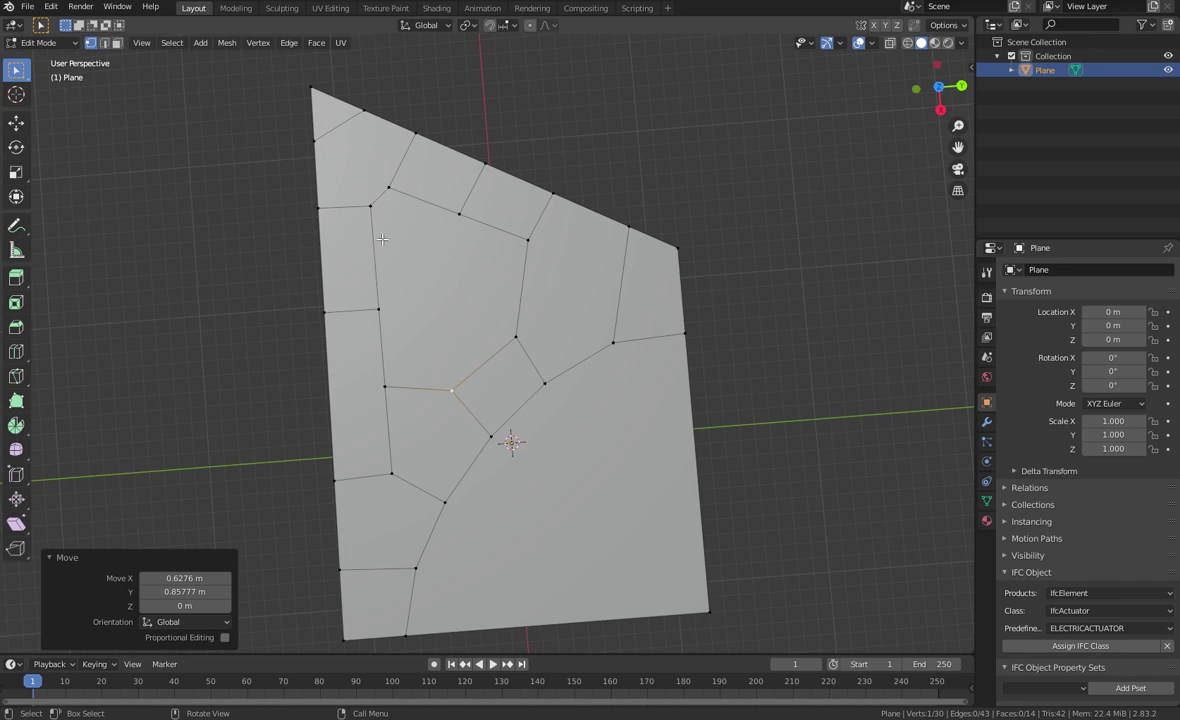
# Step: Slide a top-border vertex along its edge by a factor of 0.081
pyautogui.click(417, 135)
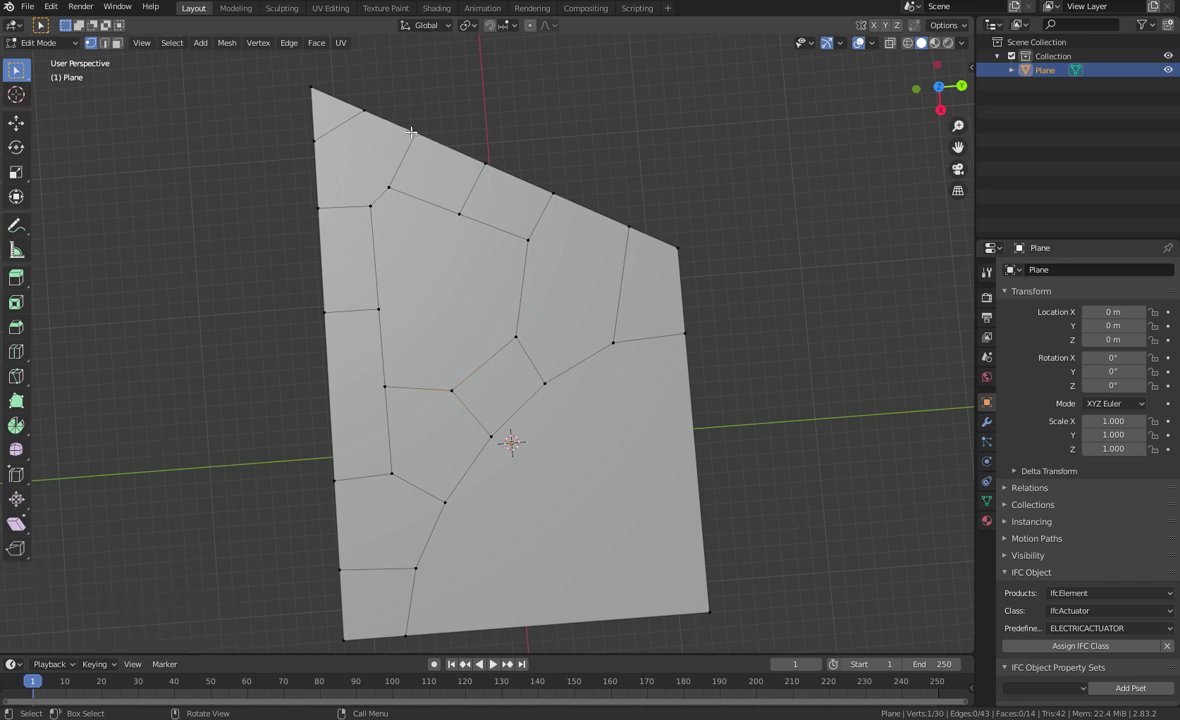
pyautogui.press('g')
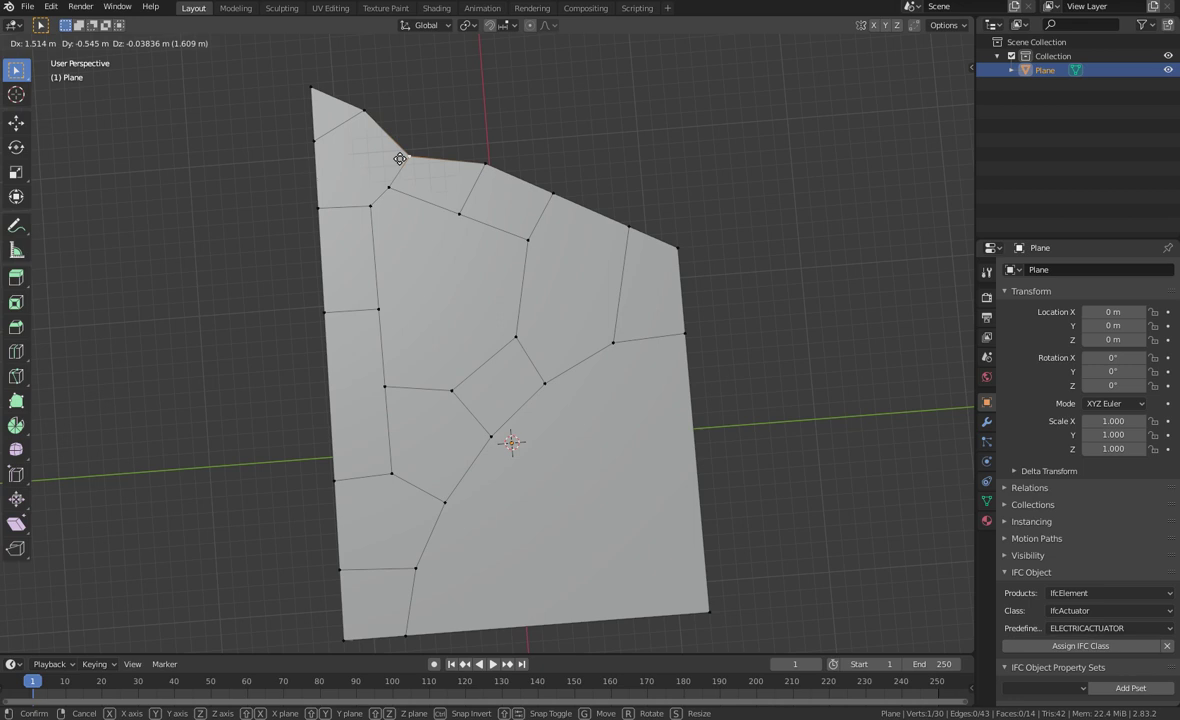
pyautogui.press('g')
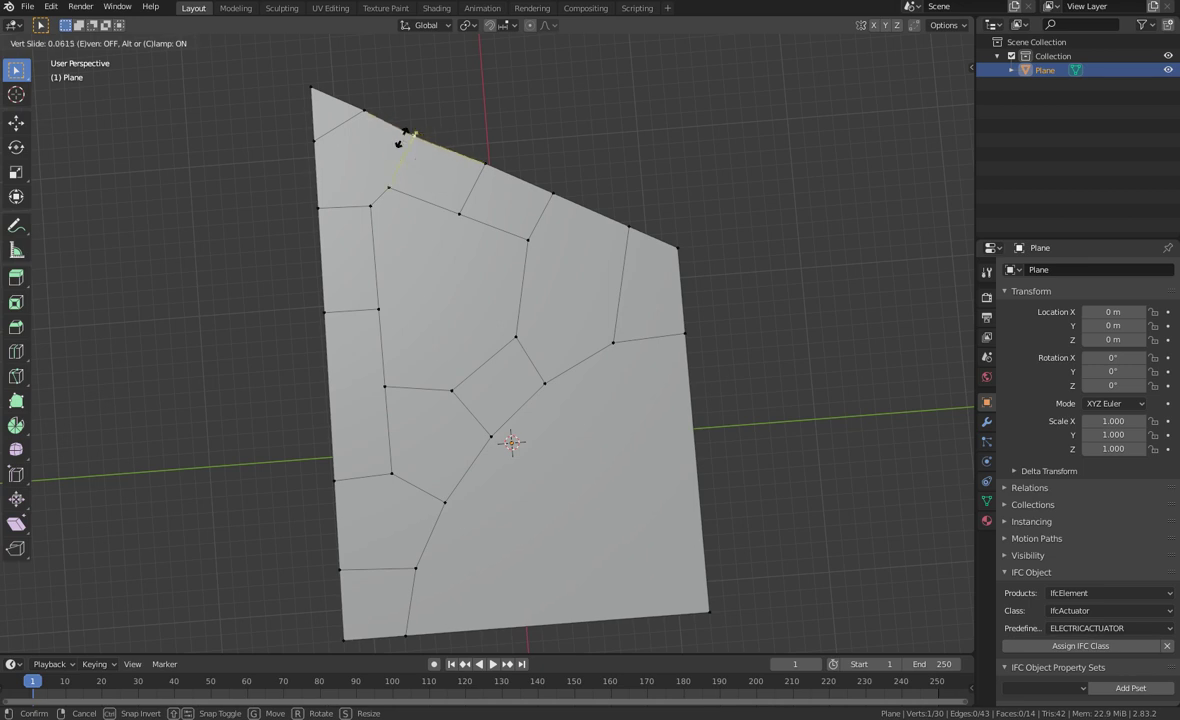
pyautogui.click(400, 136)
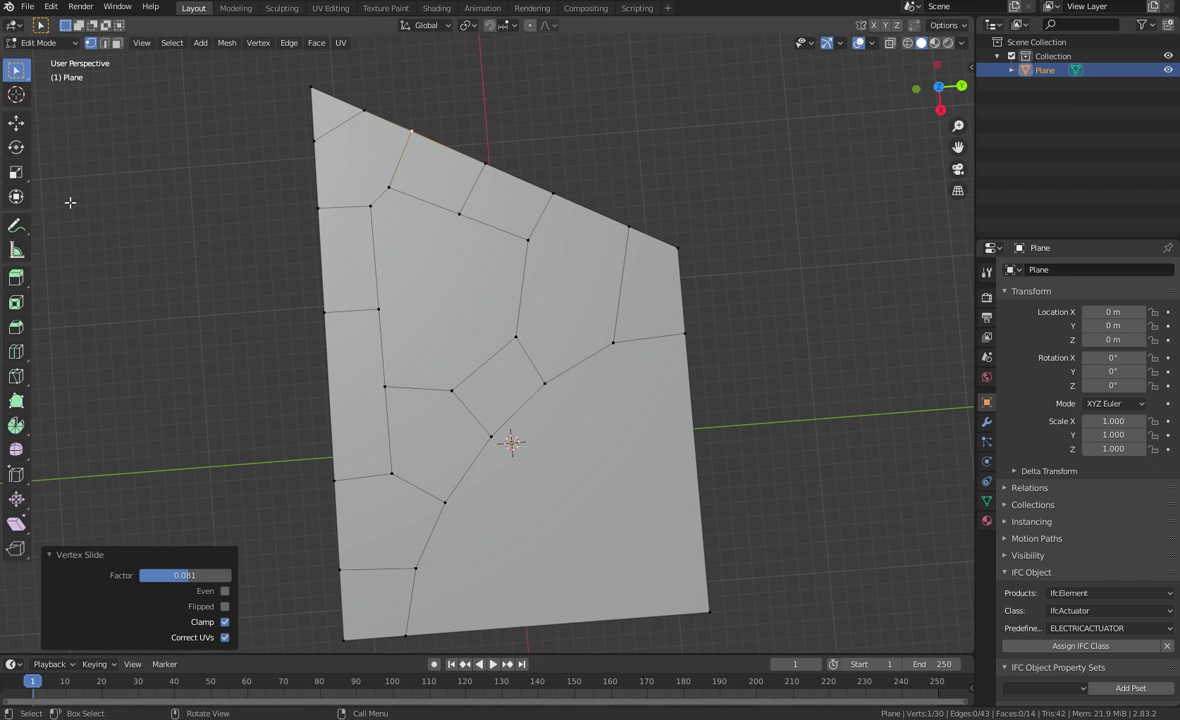
# Step: Delete the top-left corner triangle, the large curved face and the central face
pyautogui.click(117, 43)
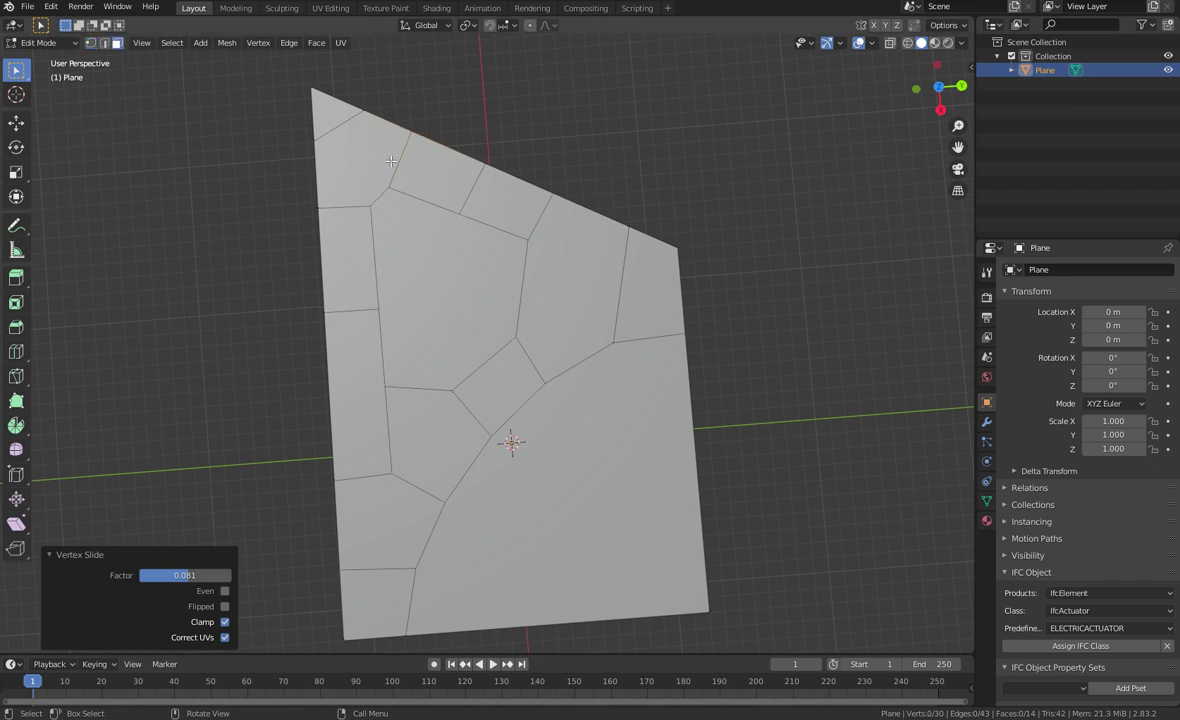
pyautogui.click(321, 106)
pyautogui.keyDown('shift'); pyautogui.click(580, 446); pyautogui.keyUp('shift')
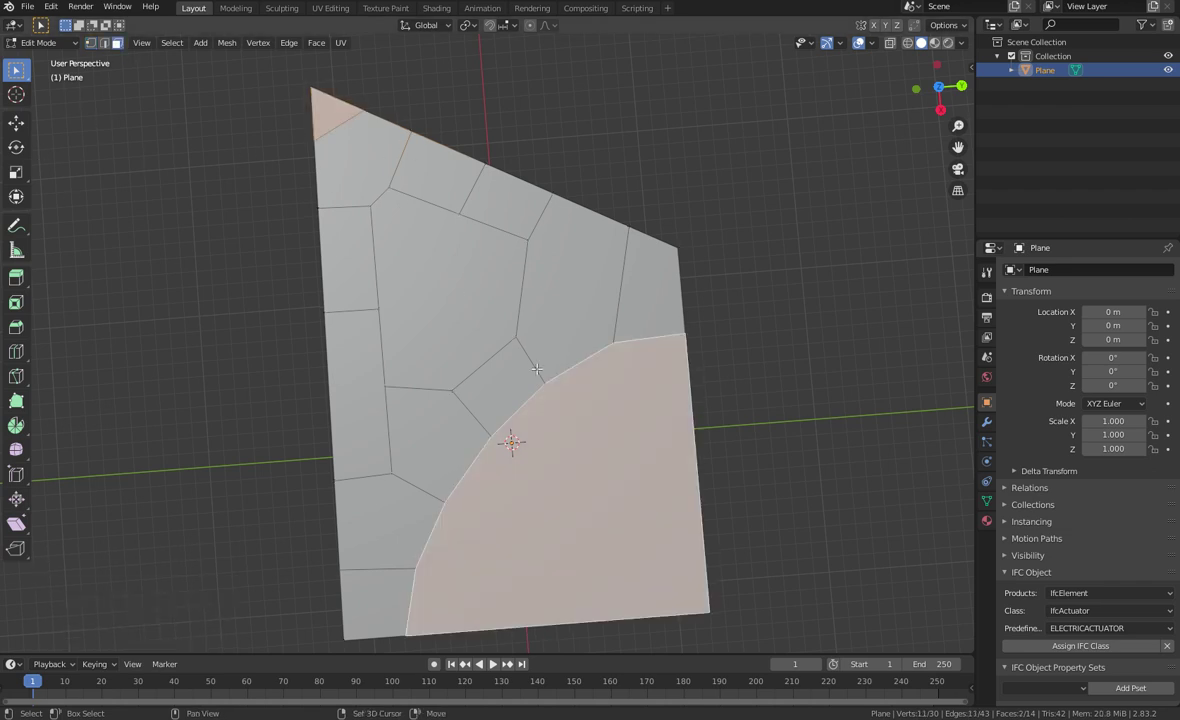
pyautogui.keyDown('shift'); pyautogui.click(440, 282); pyautogui.keyUp('shift')
pyautogui.press('x')
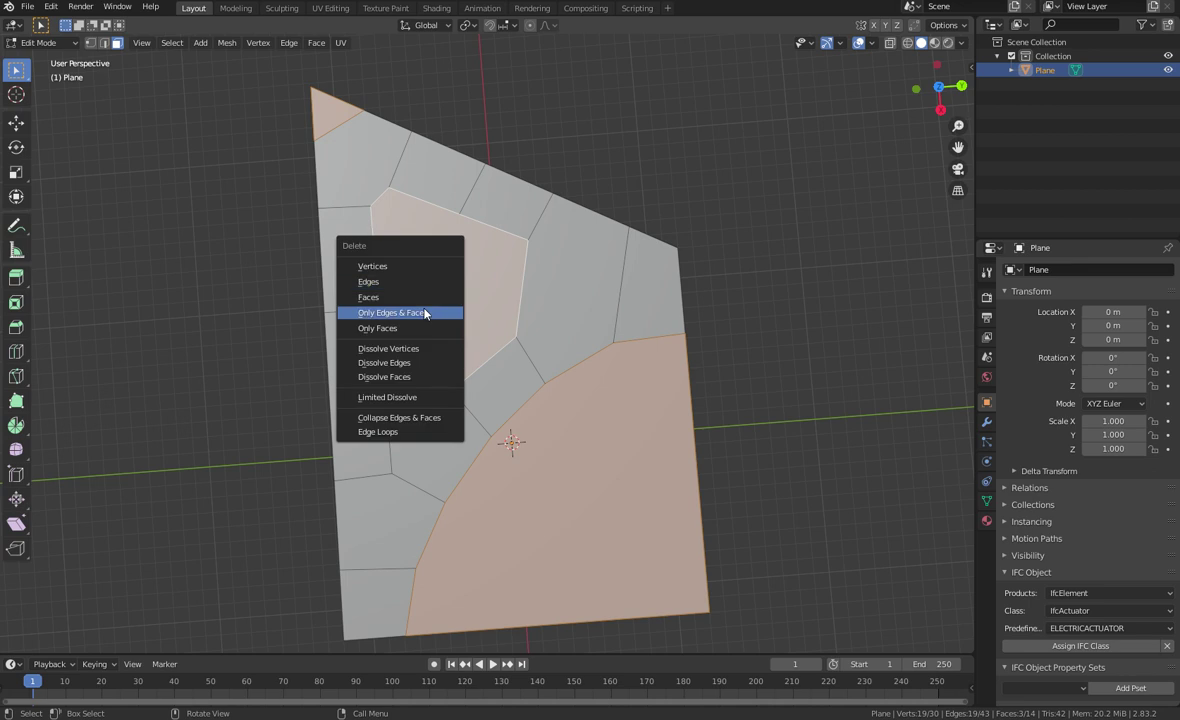
pyautogui.click(424, 296)
pyautogui.moveTo(419, 388); pyautogui.dragTo(527, 267, button='middle')
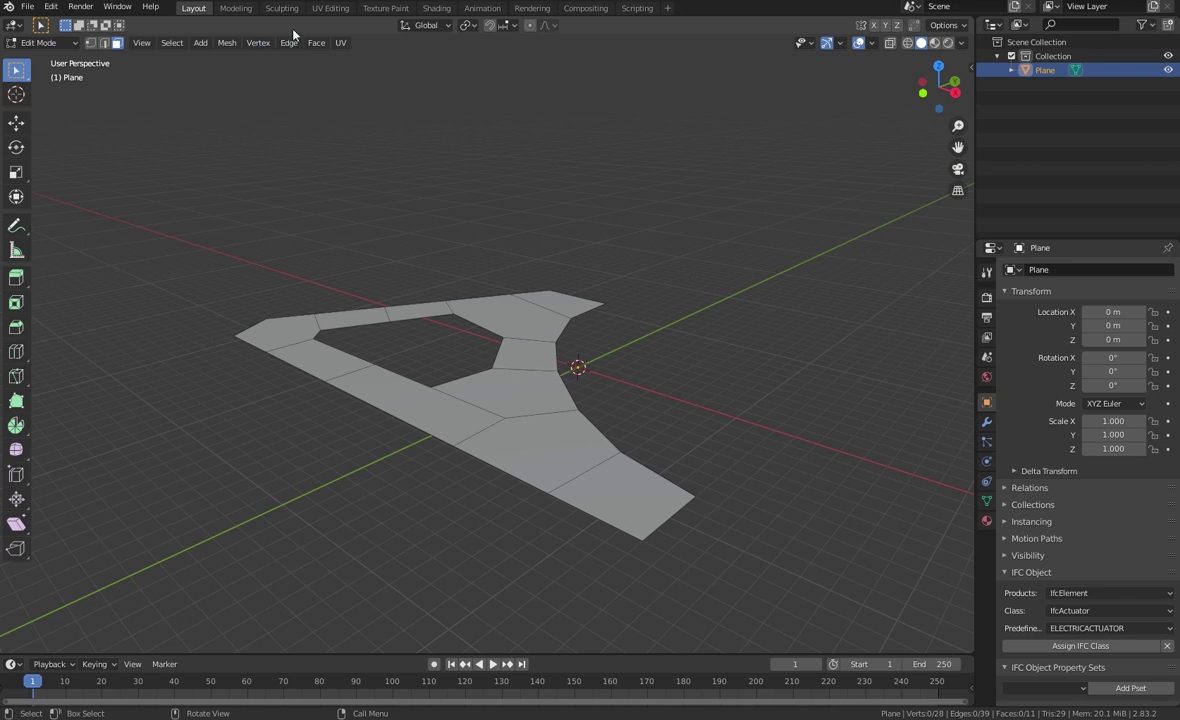
# Step: Trial-extrude the whole plan upward, hide and reveal a face, then undo to flat
pyautogui.press('a')
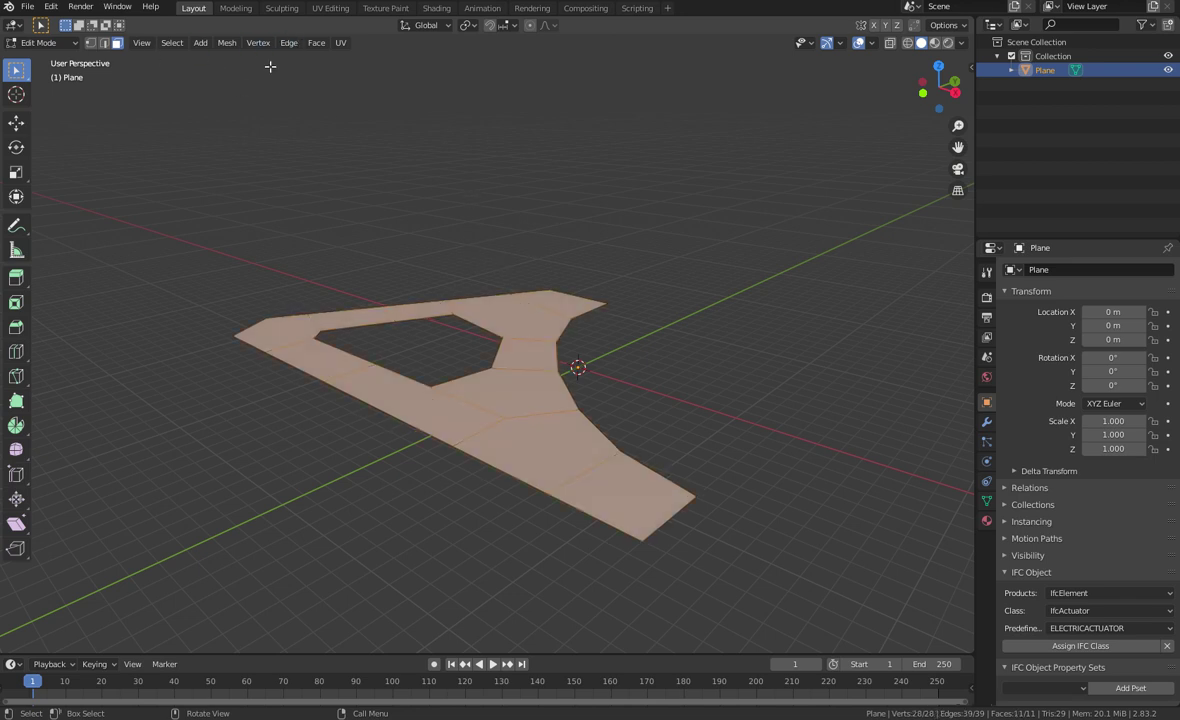
pyautogui.press('e')
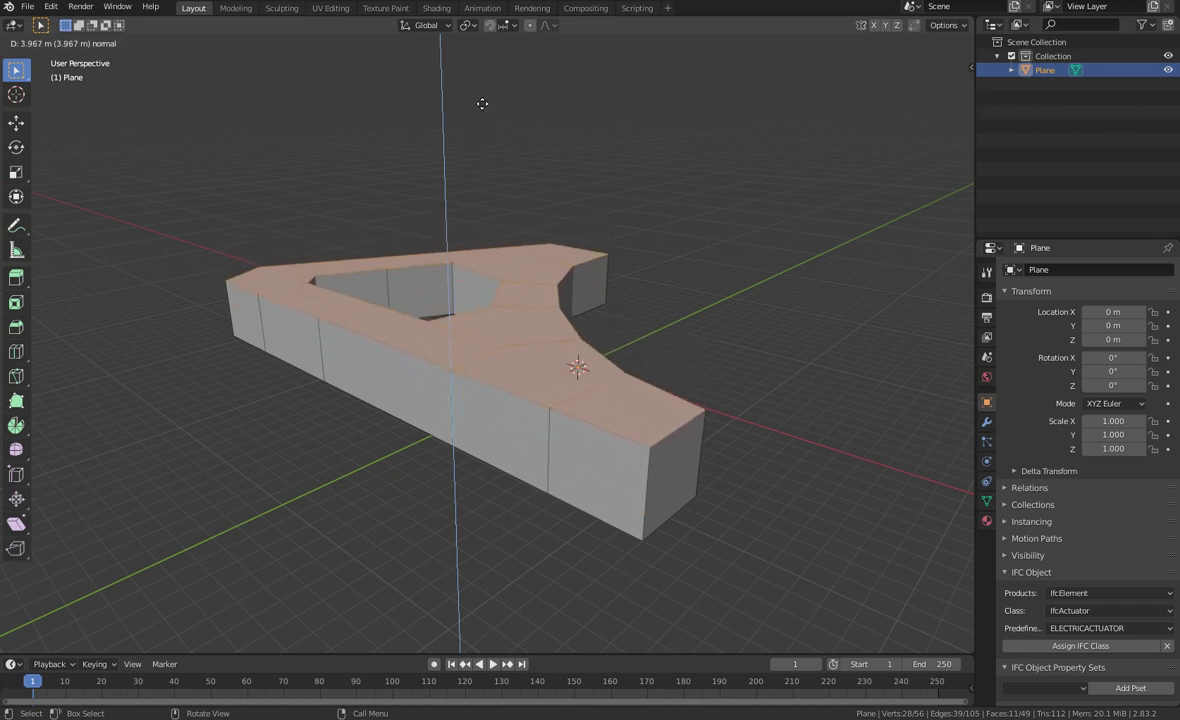
pyautogui.click(479, 114)
pyautogui.moveTo(479, 114); pyautogui.dragTo(490, 166, button='middle')
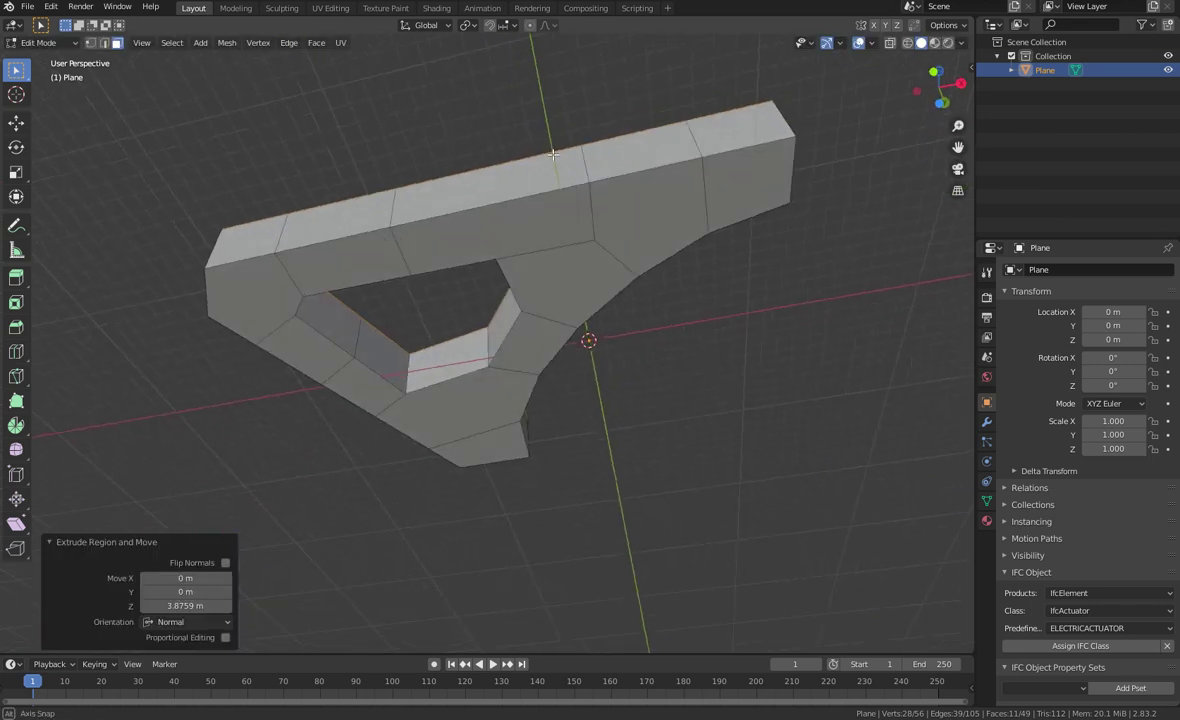
pyautogui.click(457, 240)
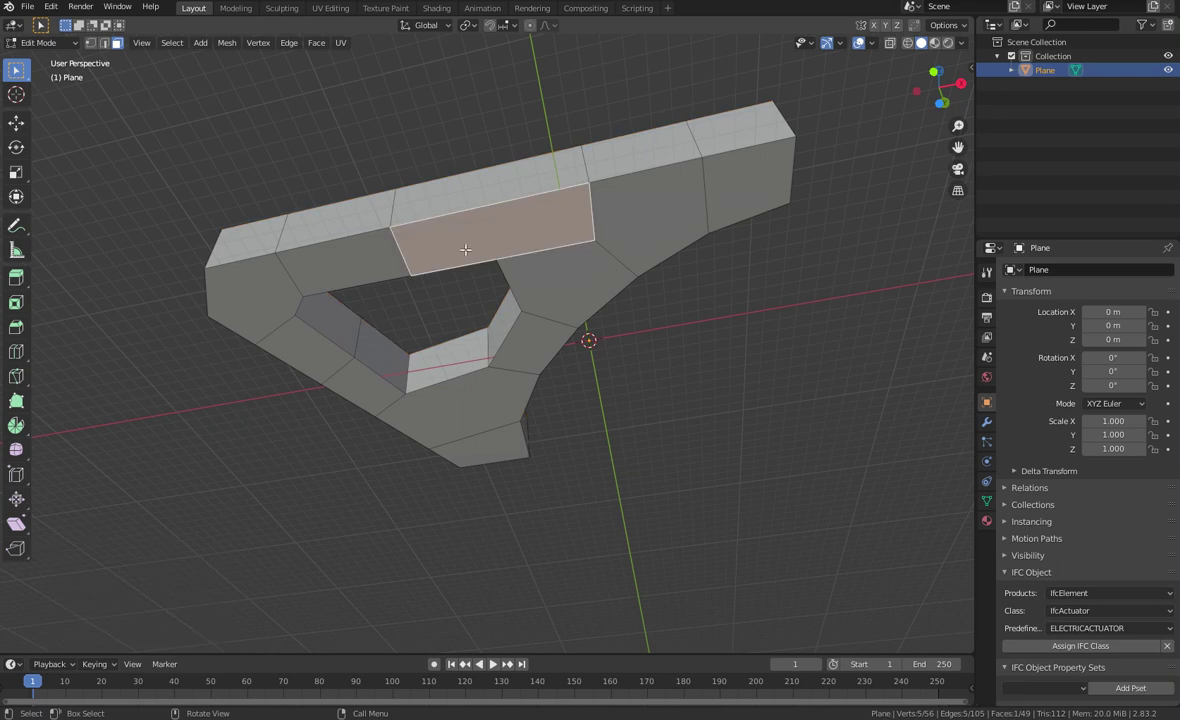
pyautogui.press('h')
pyautogui.moveTo(465, 249); pyautogui.dragTo(553, 279, button='middle')
pyautogui.hotkey('alt', 'h')
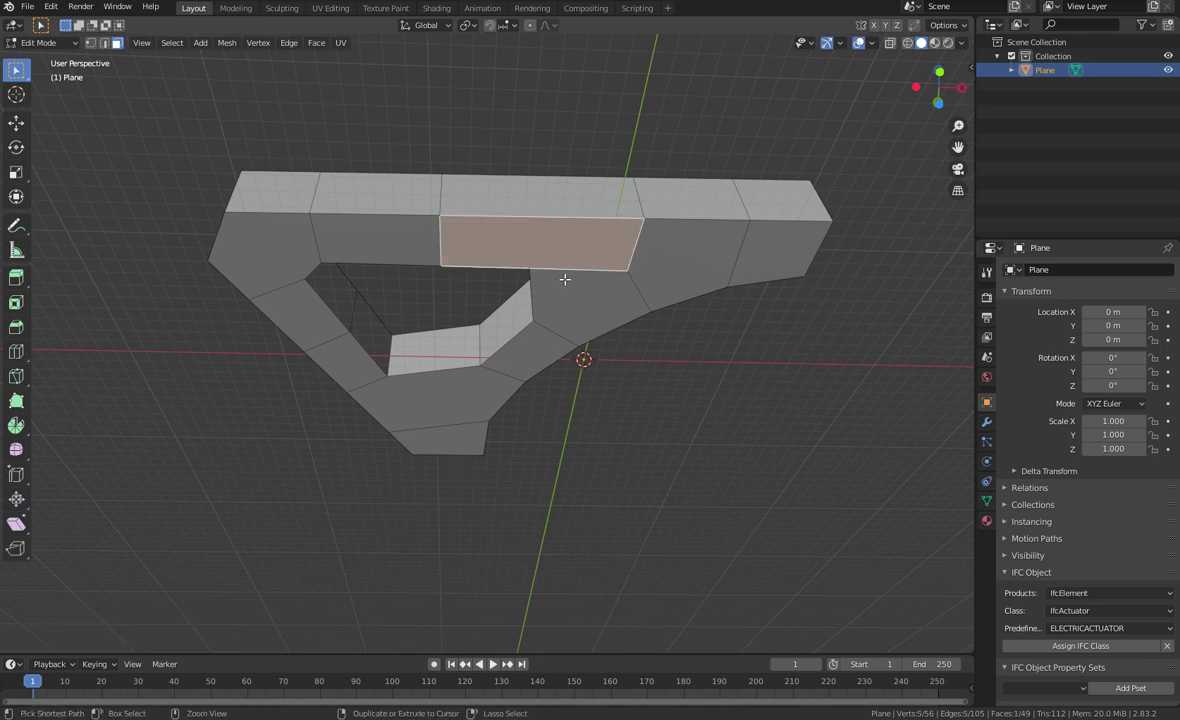
pyautogui.hotkey('ctrl', 'z')
pyautogui.hotkey('ctrl', 'z')
pyautogui.moveTo(590, 263); pyautogui.dragTo(351, 116, button='middle')
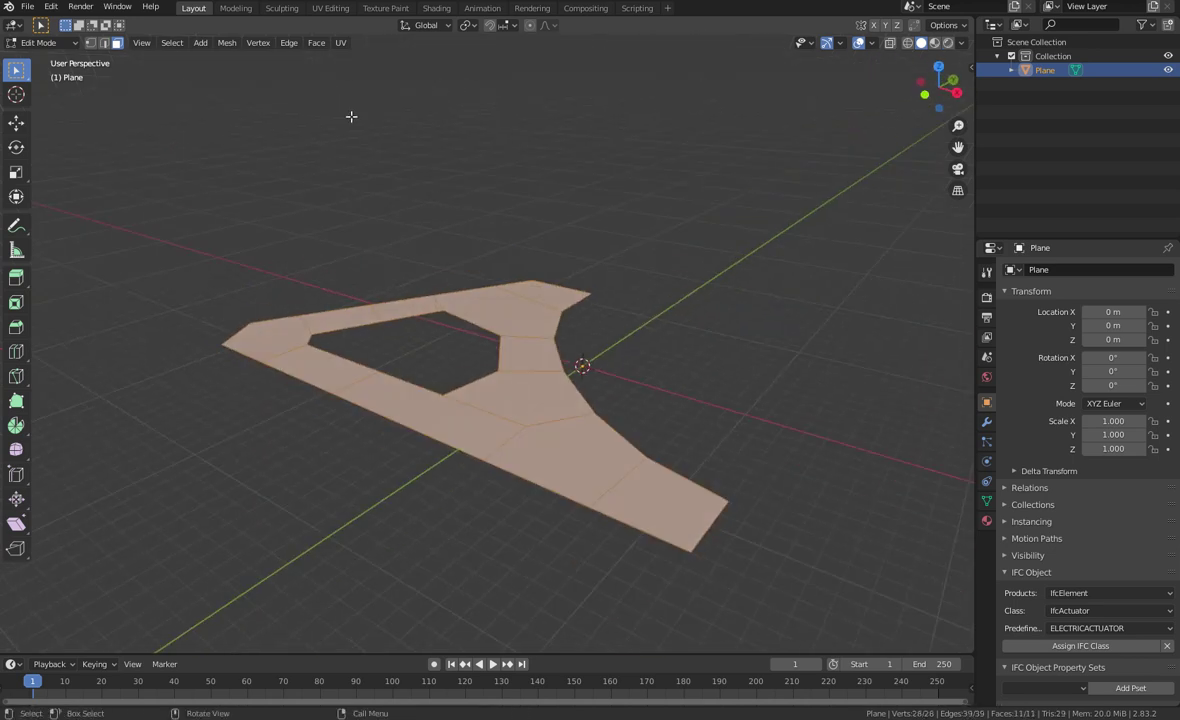
# Step: Try Extrude Individual Faces from the Face menu and inspect it from below
pyautogui.click(322, 44)
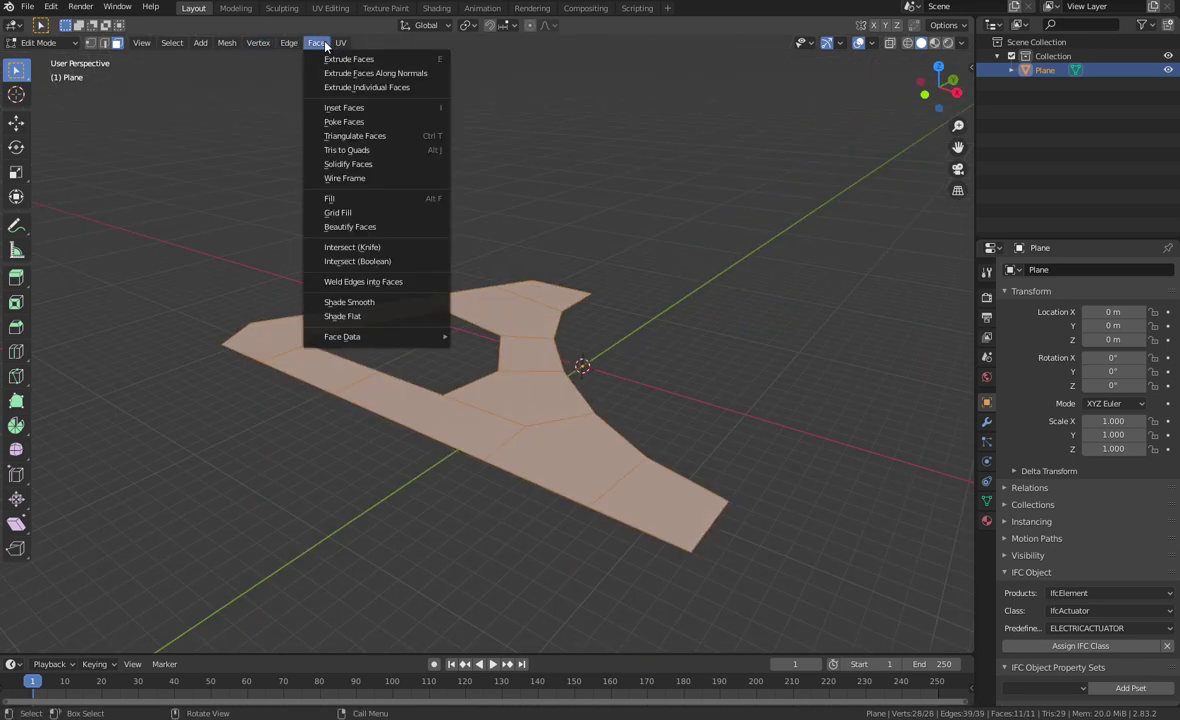
pyautogui.click(377, 87)
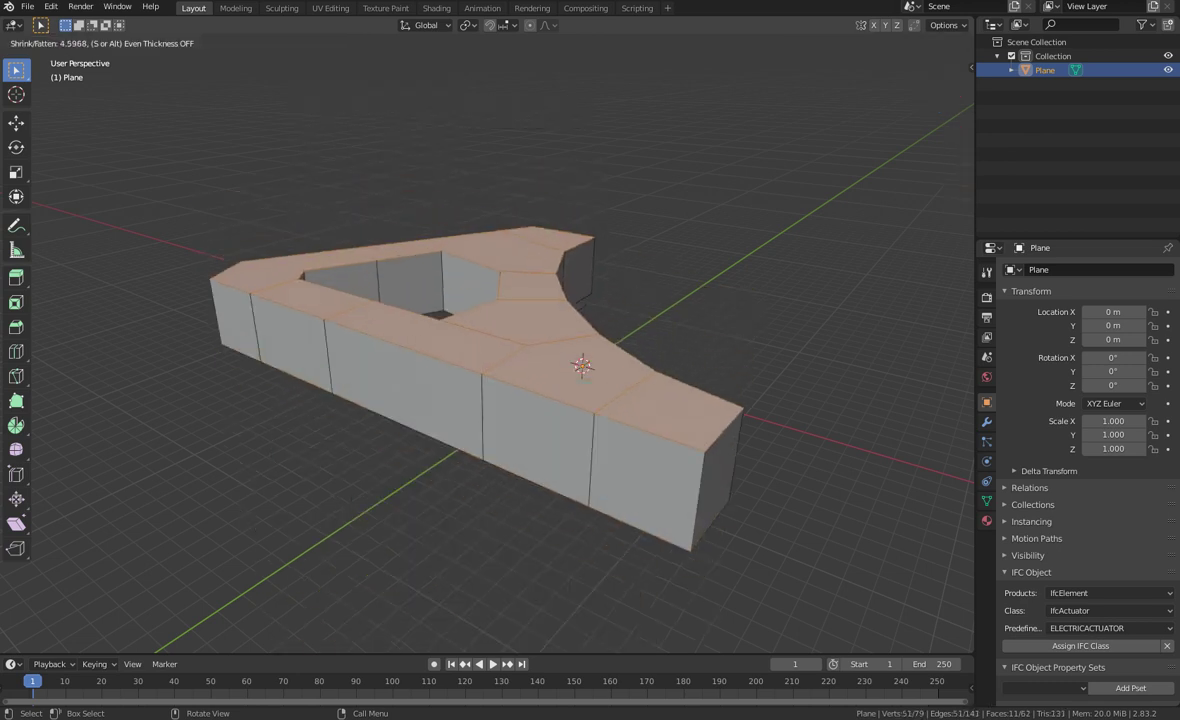
pyautogui.click(557, 142)
pyautogui.moveTo(492, 373); pyautogui.dragTo(582, 256, button='middle')
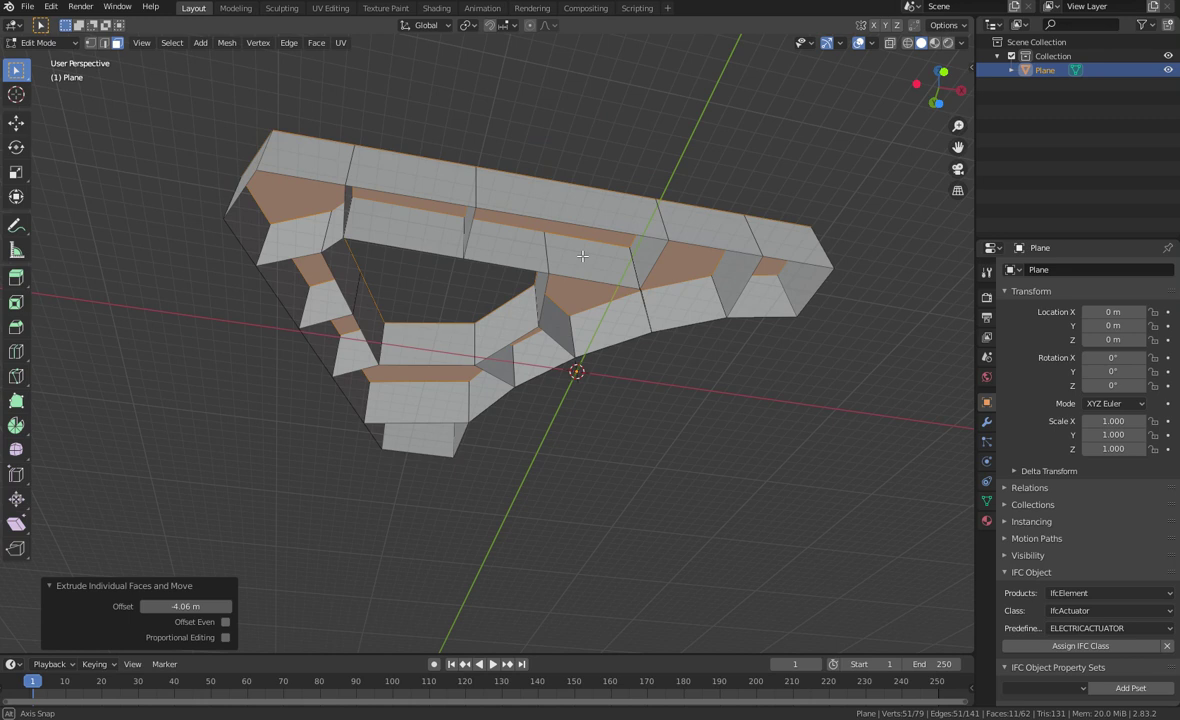
pyautogui.moveTo(582, 256); pyautogui.dragTo(457, 384, button='middle')
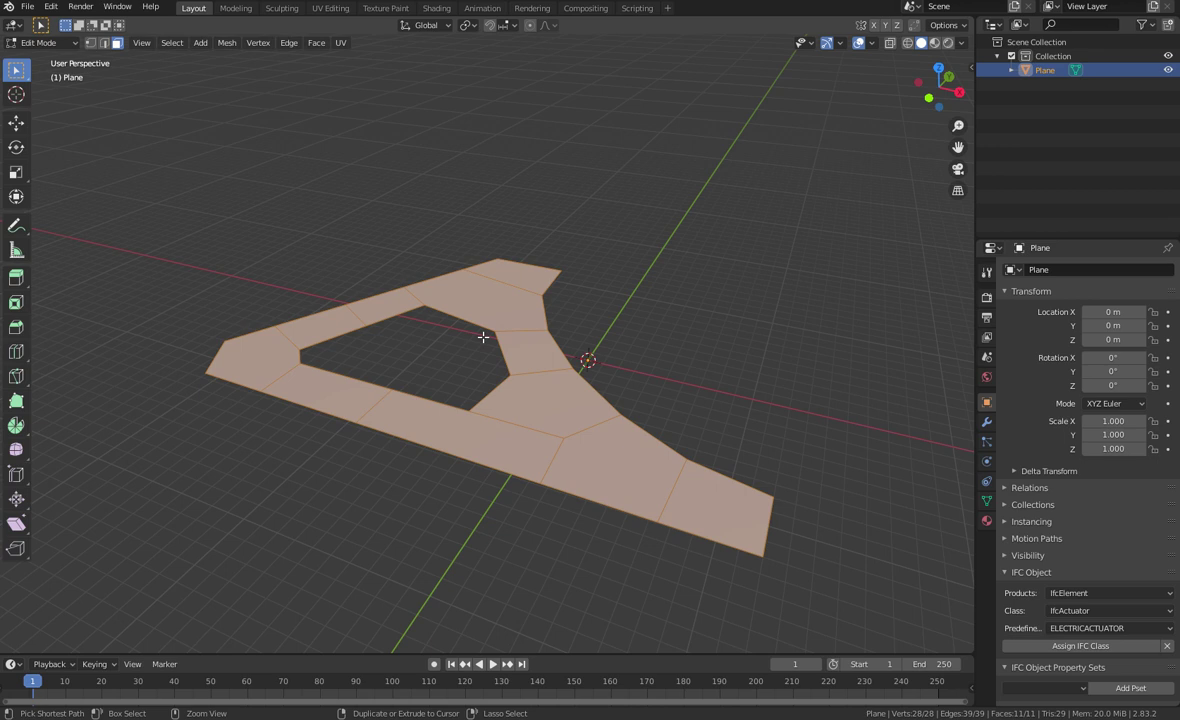
# Step: Try to copy and paste the selected plan faces, then back out of the menus and a cancelled move
pyautogui.hotkey('ctrl', 'c')
pyautogui.hotkey('ctrl', 'v')
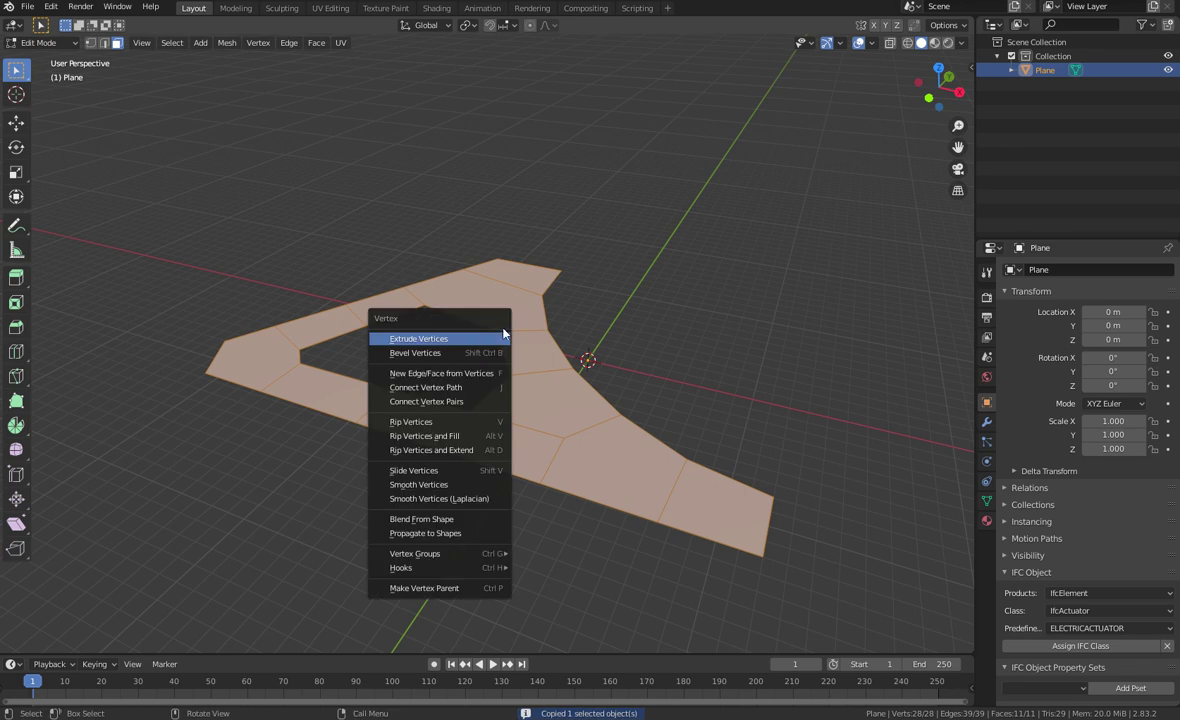
pyautogui.press('Escape')
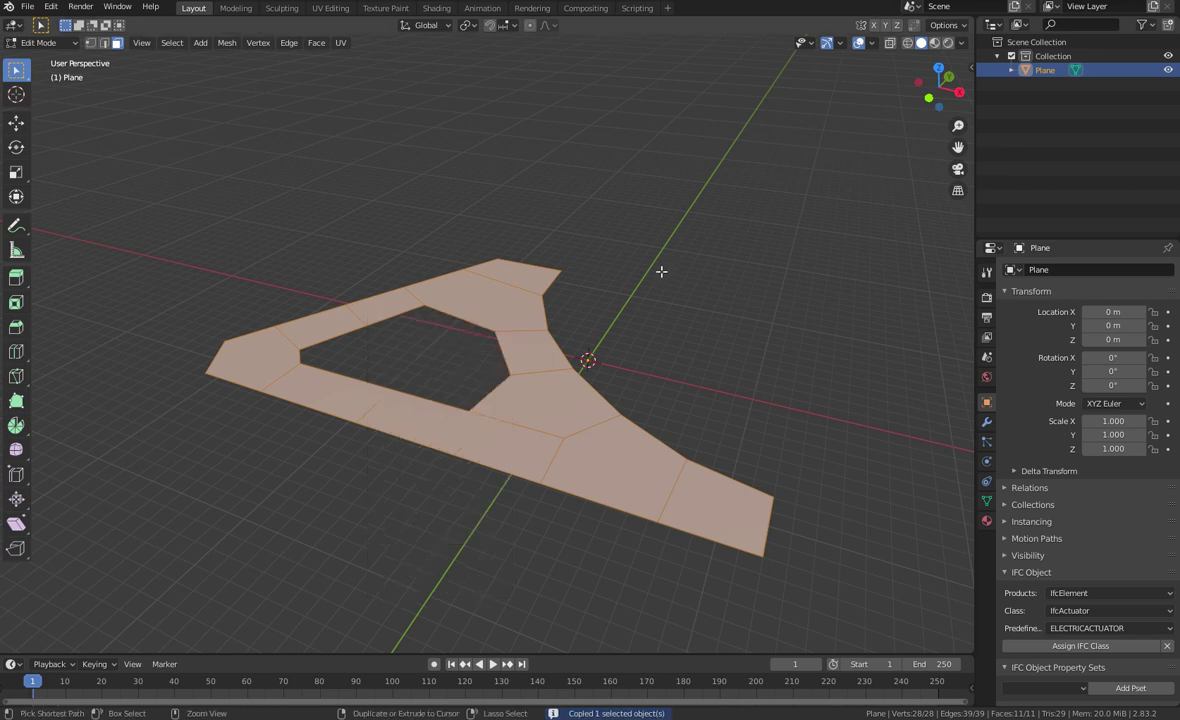
pyautogui.hotkey('ctrl', 'v')
pyautogui.press('Escape')
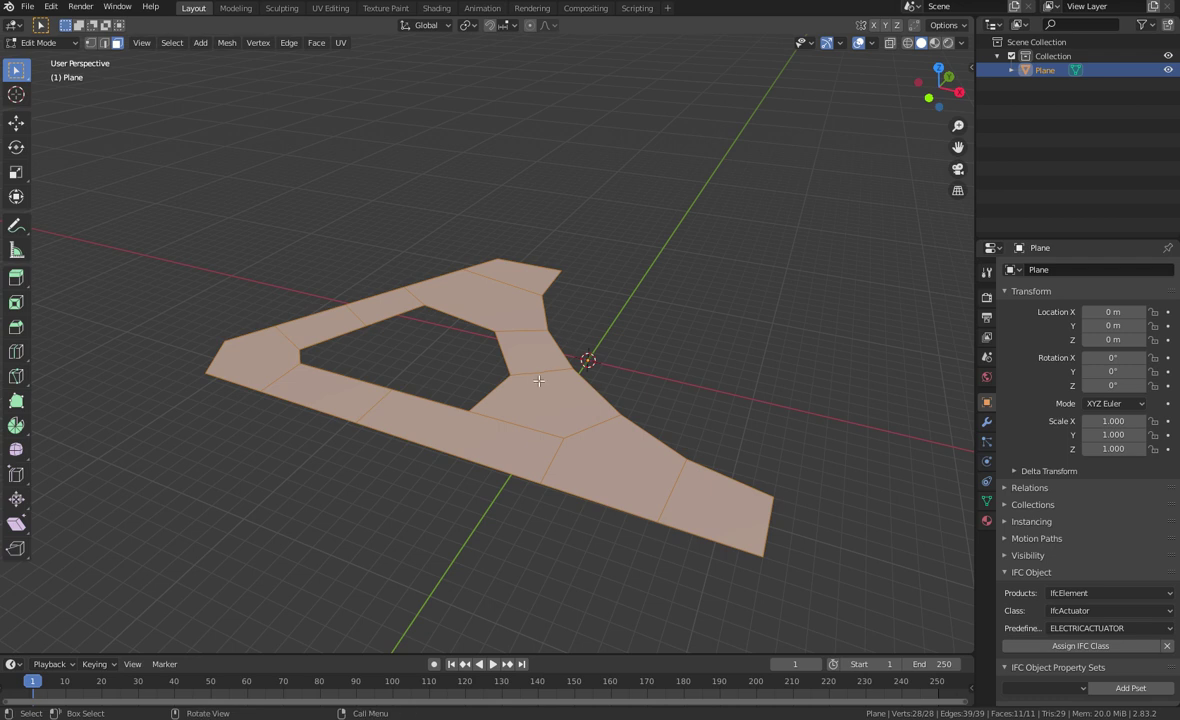
pyautogui.press('g')
pyautogui.press('Escape')
# Step: Duplicate the 11 plan faces with Move X, Y and Z all set to 0
pyautogui.hotkey('shift', 'd')
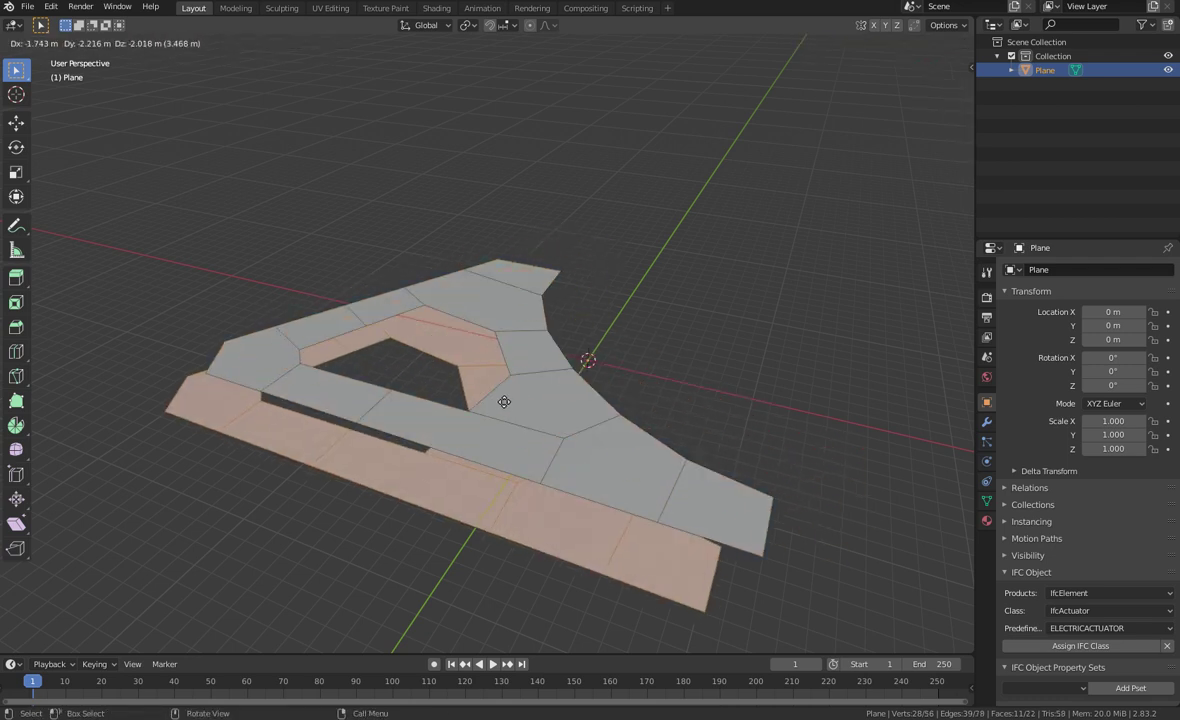
pyautogui.click(477, 377)
pyautogui.click(185, 578)
pyautogui.click(191, 578)
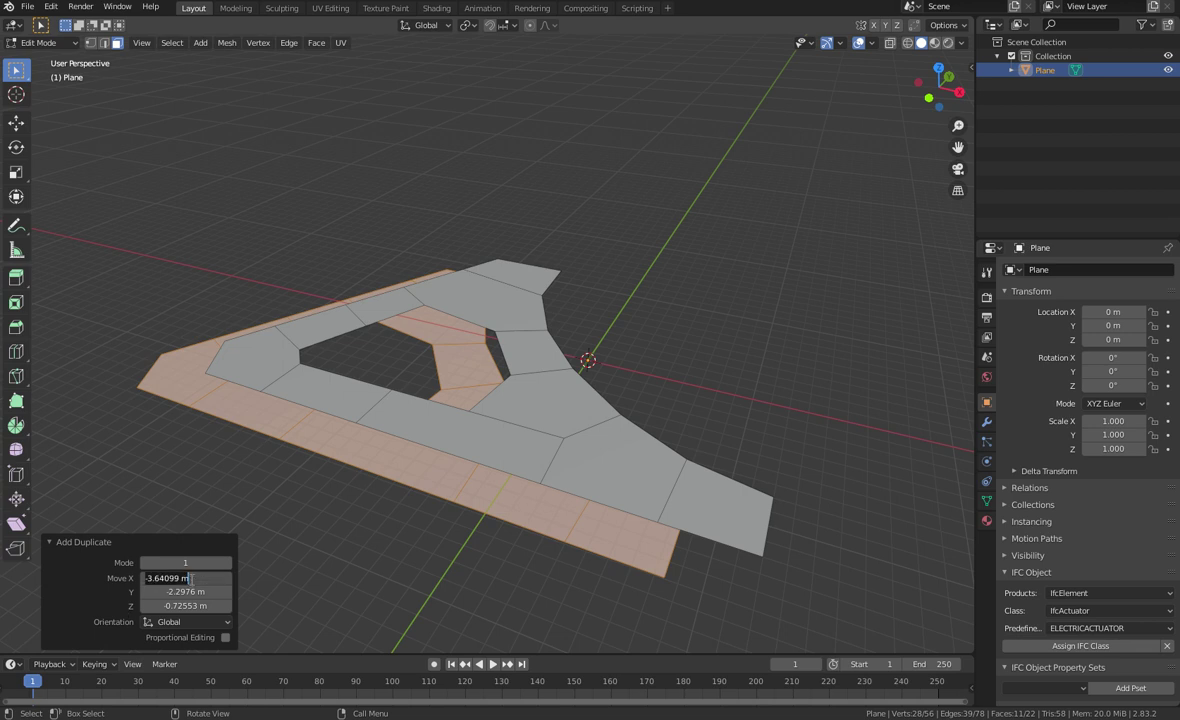
pyautogui.write('0')
pyautogui.press('Return')
pyautogui.click(186, 592)
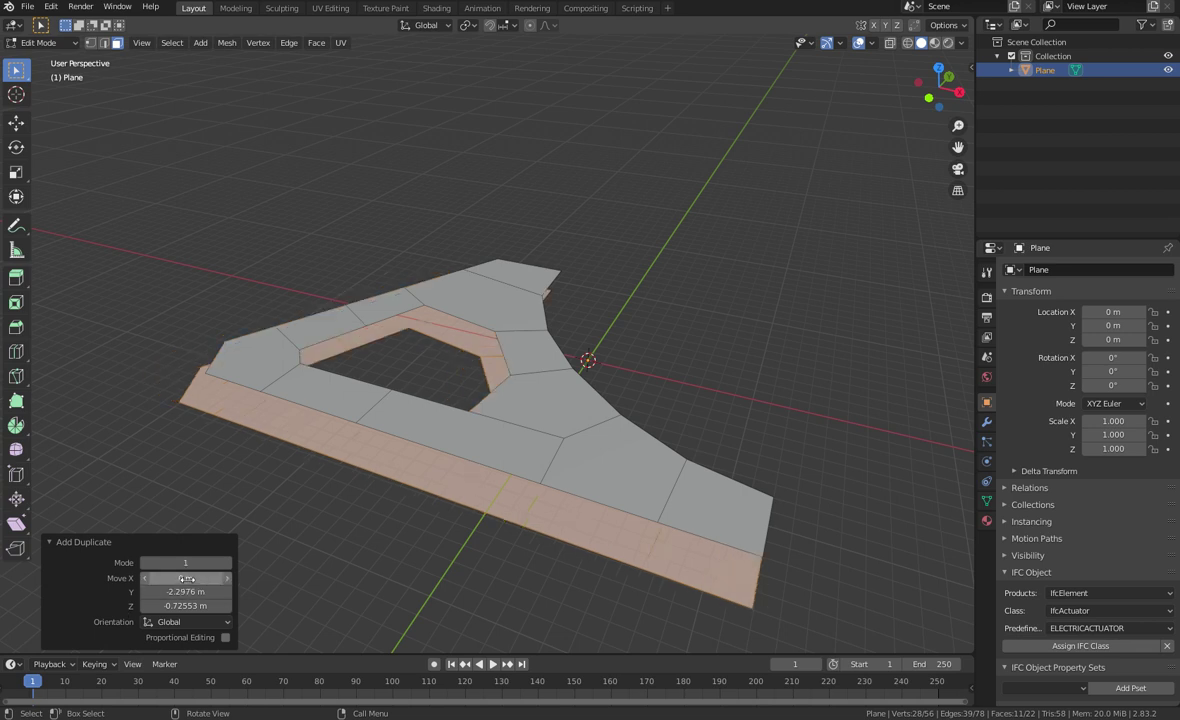
pyautogui.write('0')
pyautogui.press('Return')
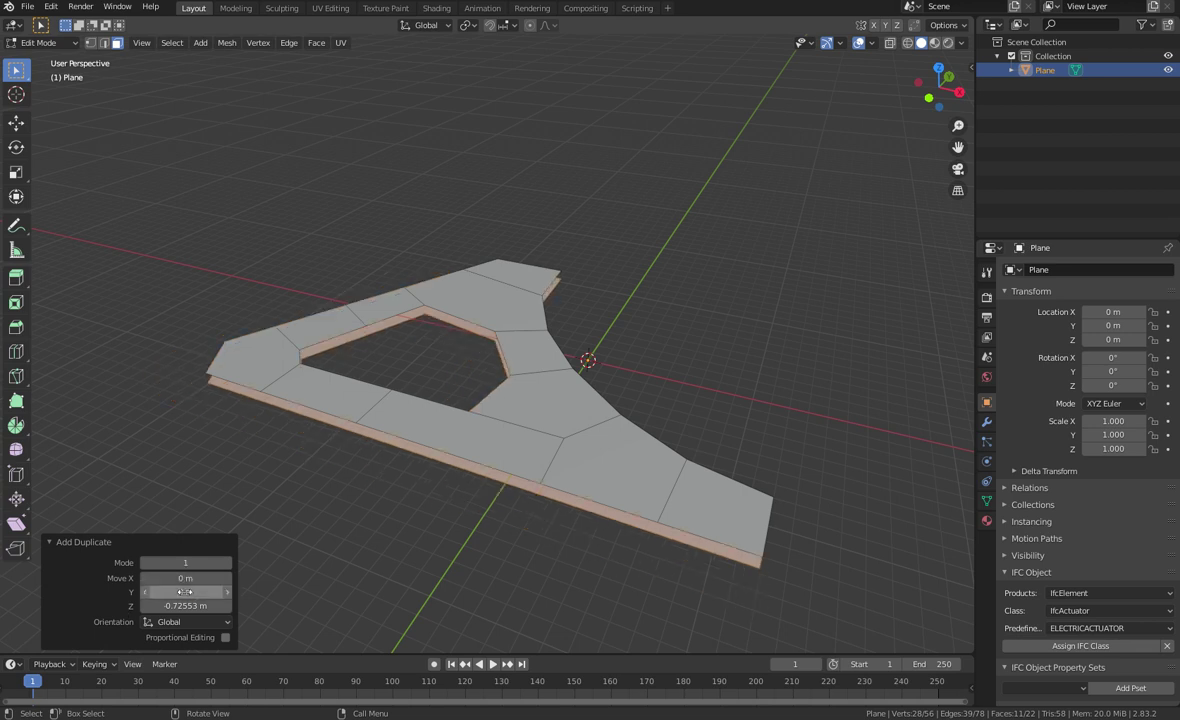
pyautogui.click(186, 606)
pyautogui.write('0')
pyautogui.press('Return')
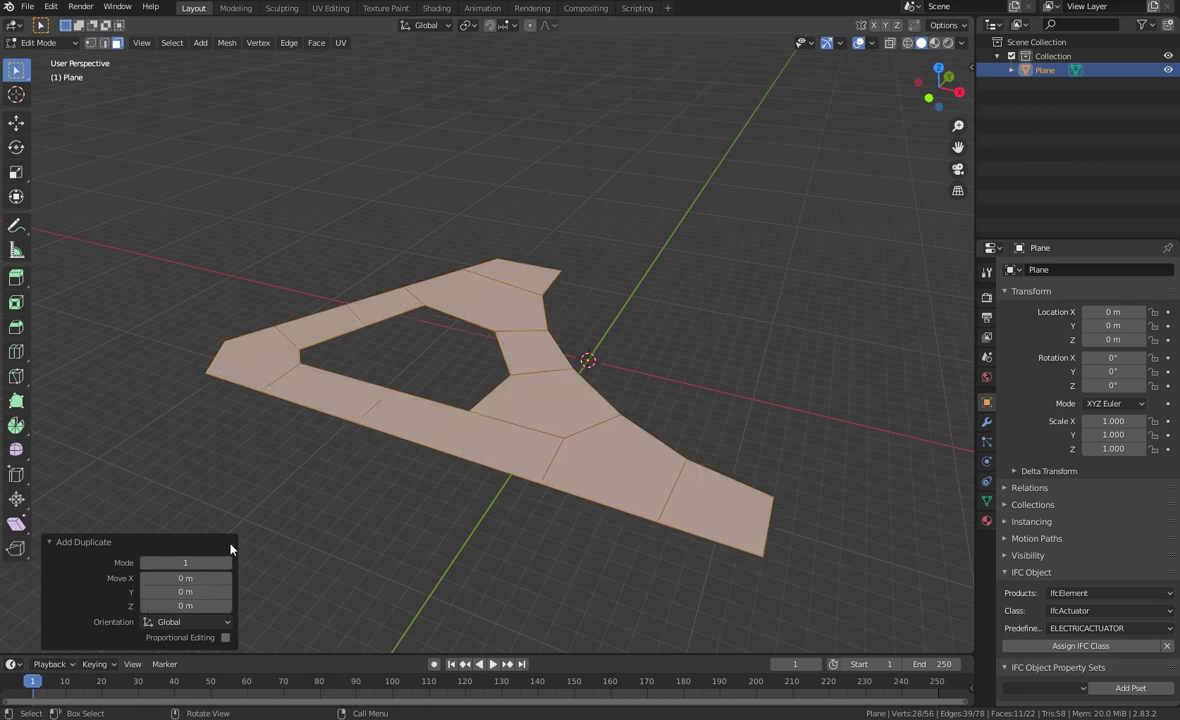
# Step: Extrude each of the 11 duplicated faces individually at an offset of -3.6 m
pyautogui.click(314, 43)
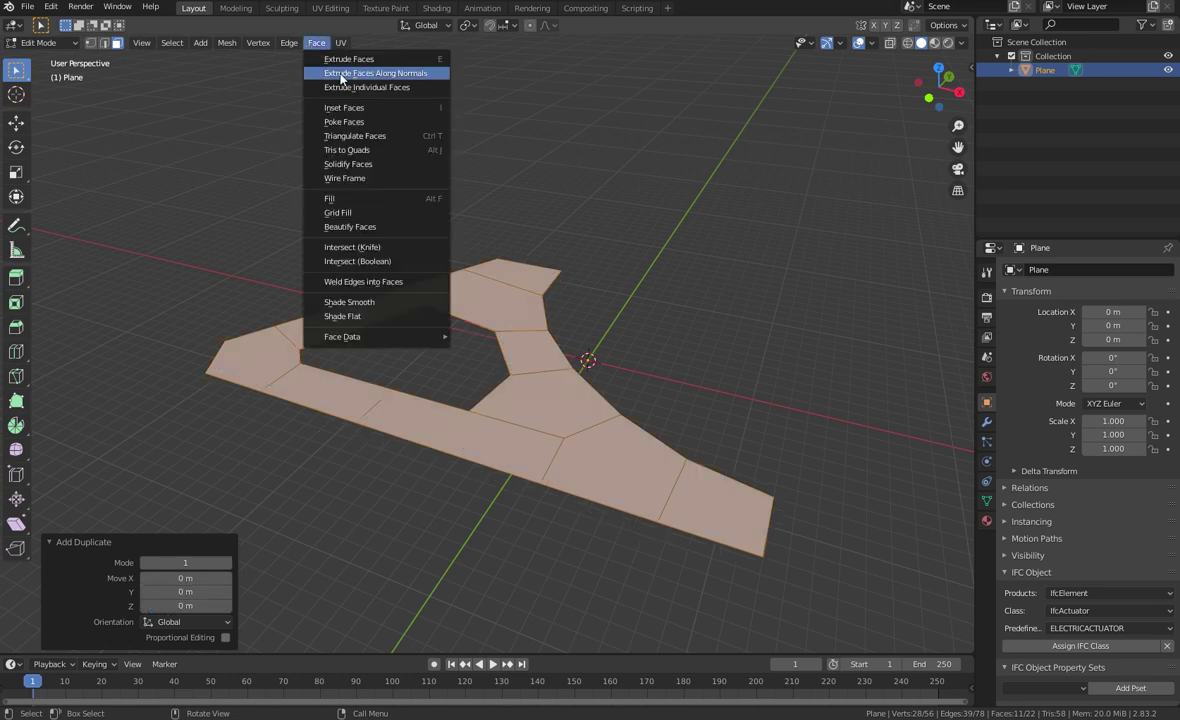
pyautogui.click(359, 88)
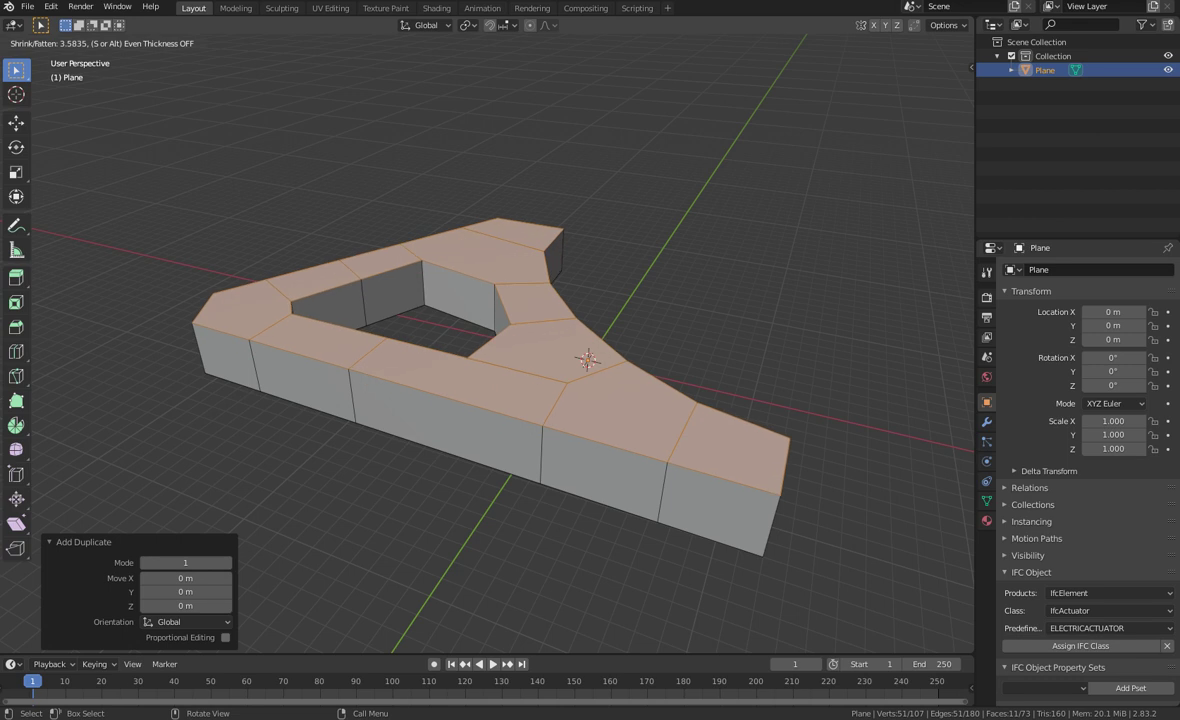
pyautogui.click(240, 557)
pyautogui.click(188, 606)
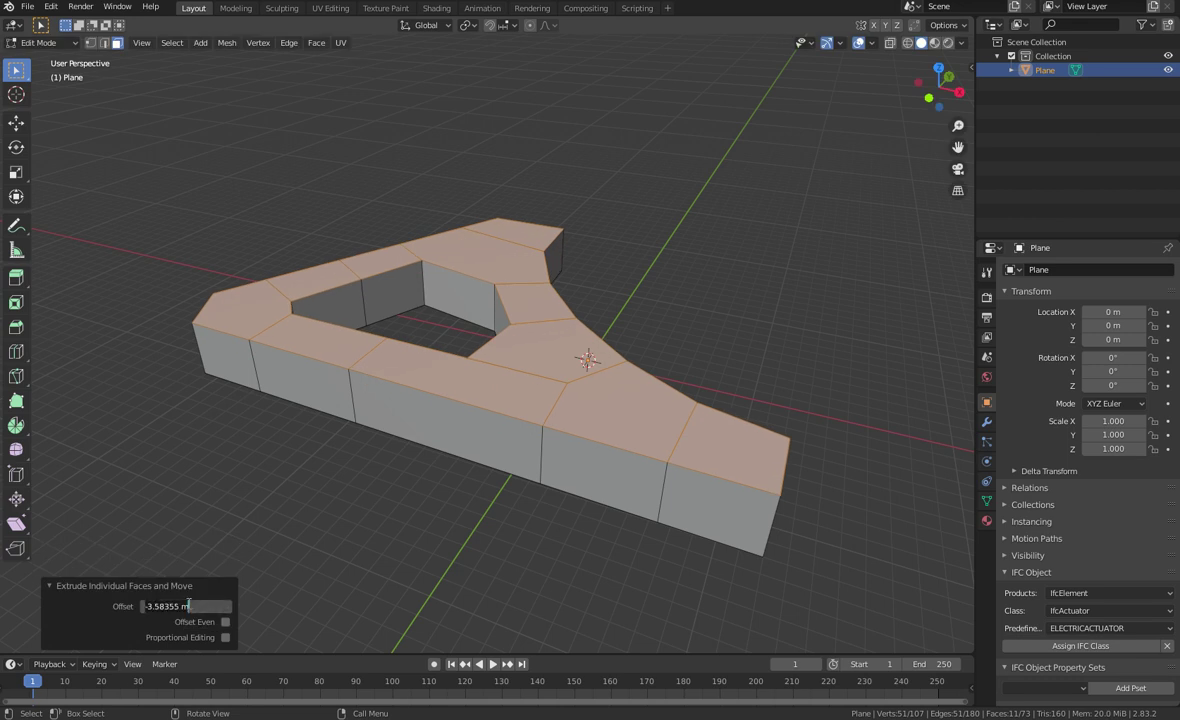
pyautogui.press('BackSpace')
pyautogui.write('-3.6')
pyautogui.press('Return')
pyautogui.moveTo(598, 433); pyautogui.dragTo(628, 394, button='middle')
pyautogui.moveTo(564, 374); pyautogui.dragTo(554, 299, button='middle')
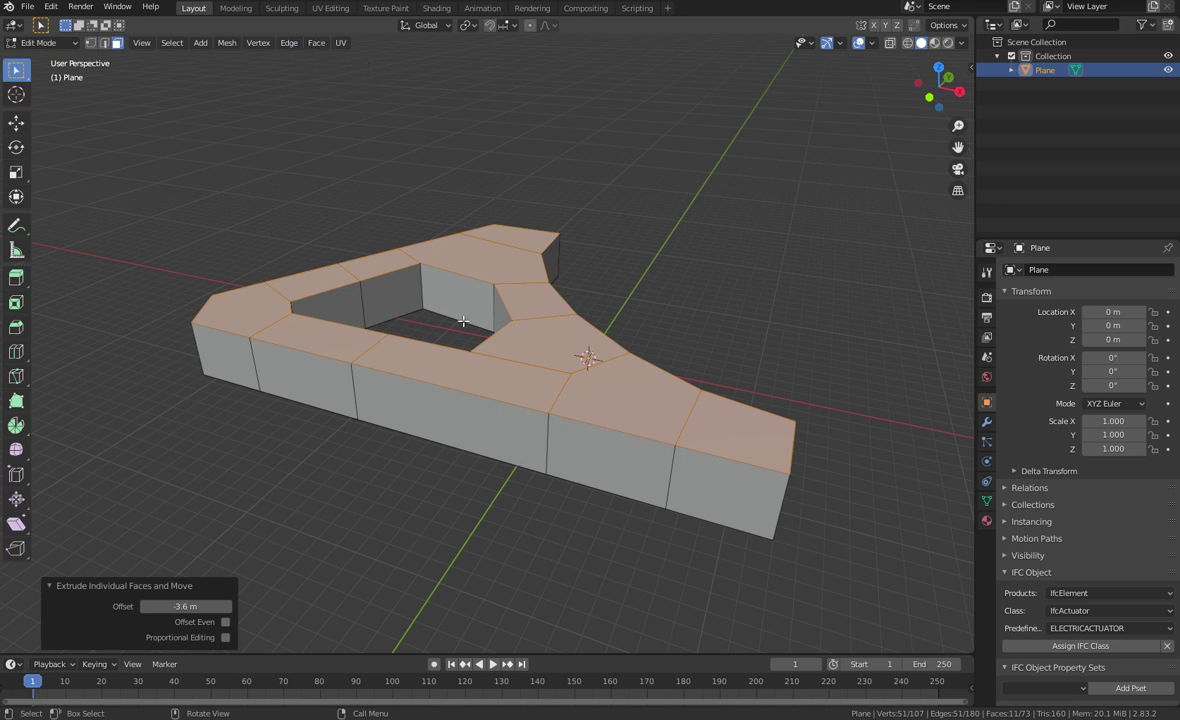
# Step: Duplicate the block's top faces in place with Move X, Y and Z set to 0
pyautogui.hotkey('shift', 'd')
pyautogui.click(584, 332)
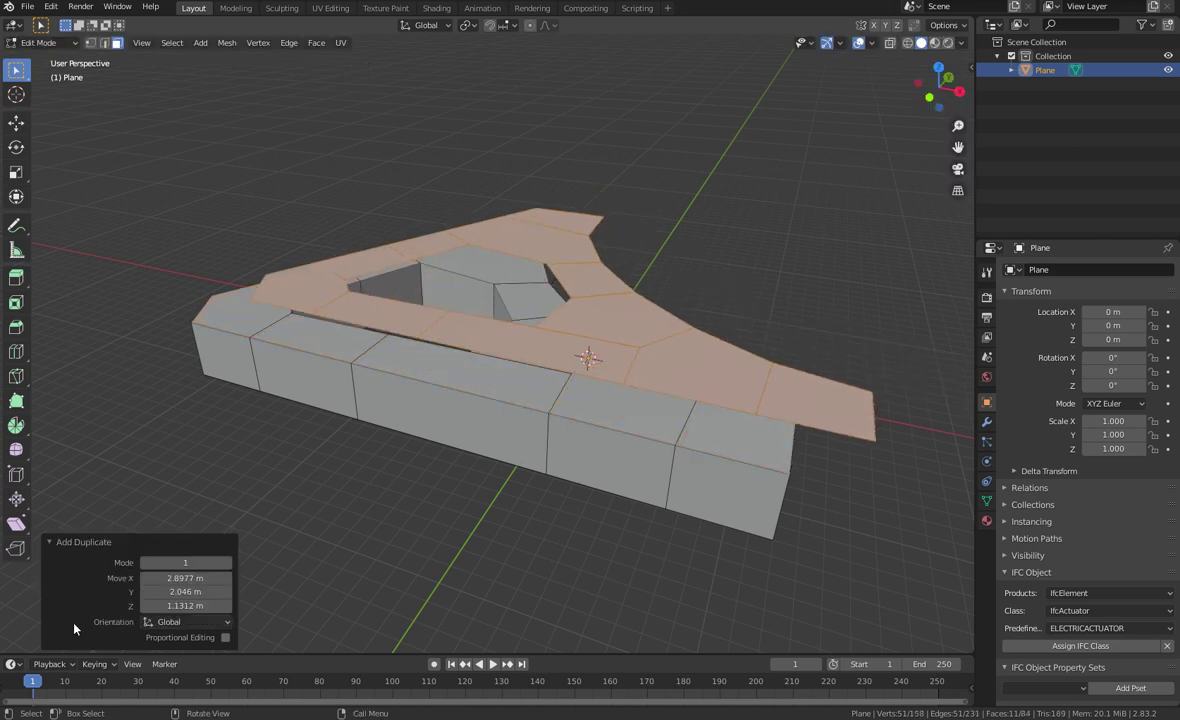
pyautogui.click(185, 578)
pyautogui.write('0')
pyautogui.press('Tab')
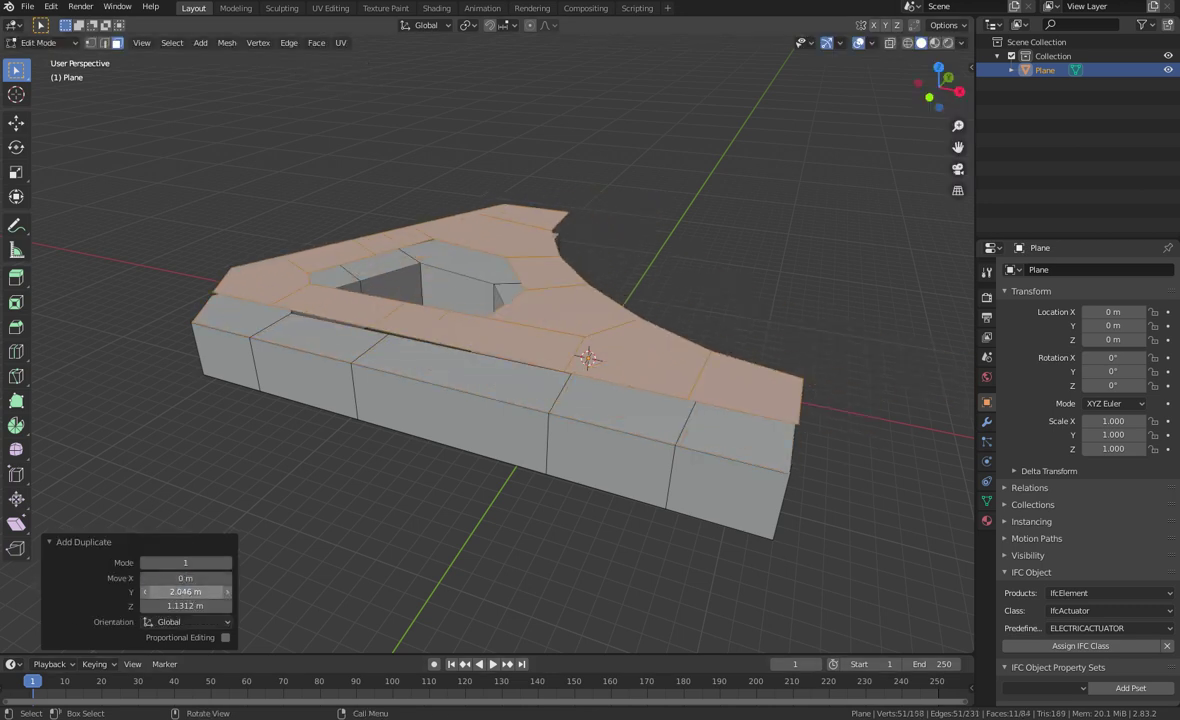
pyautogui.doubleClick(168, 591)
pyautogui.press('BackSpace')
pyautogui.press('BackSpace')
pyautogui.write('0')
pyautogui.press('Return')
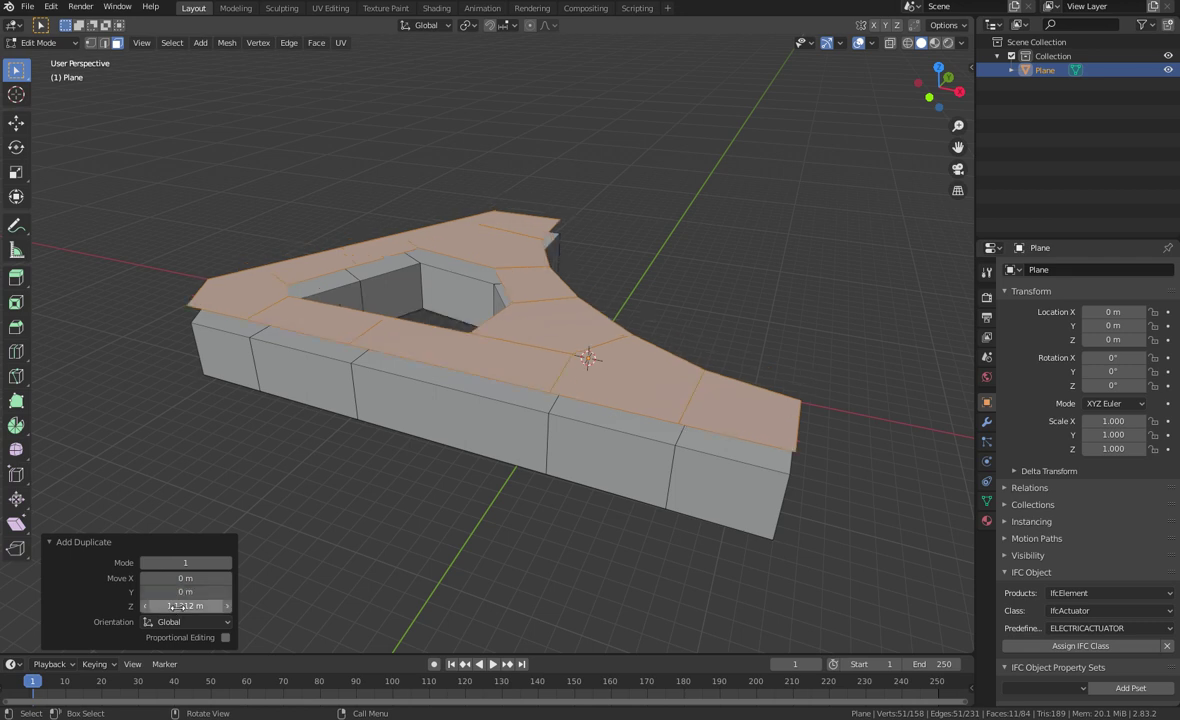
pyautogui.click(176, 605)
pyautogui.write('0')
pyautogui.press('Return')
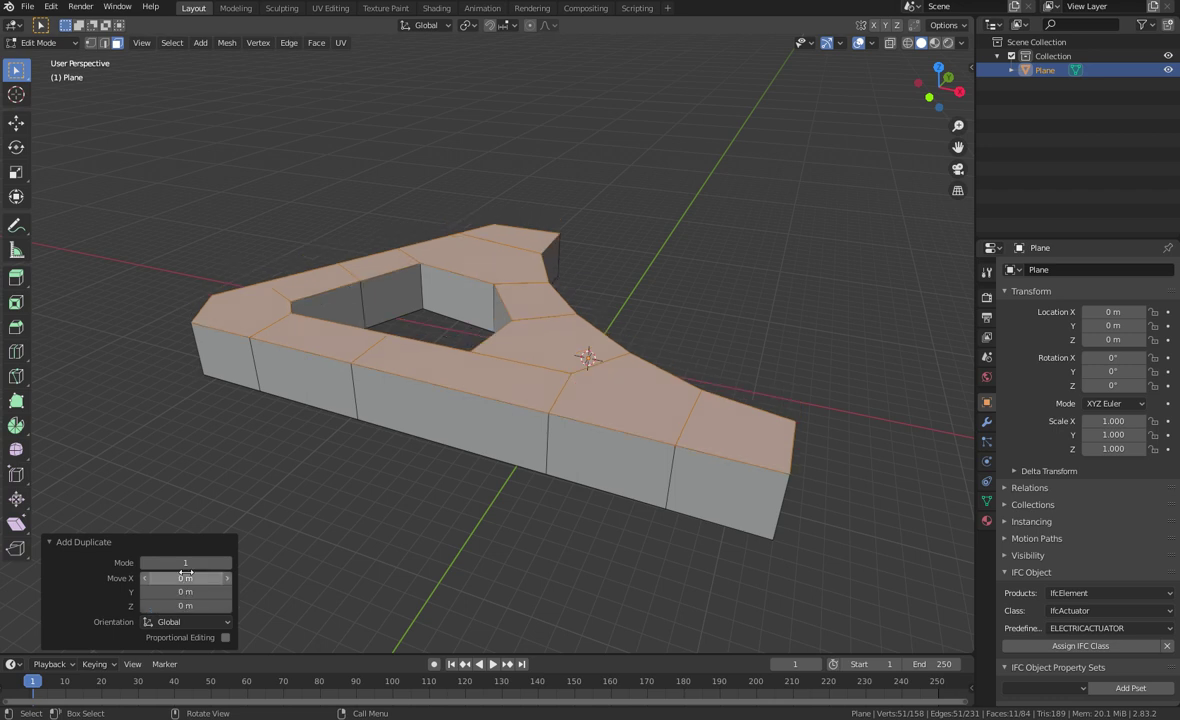
# Step: Extrude the copied top faces individually, correcting the offset from 2.7 to -2.7 m
pyautogui.click(314, 43)
pyautogui.click(344, 87)
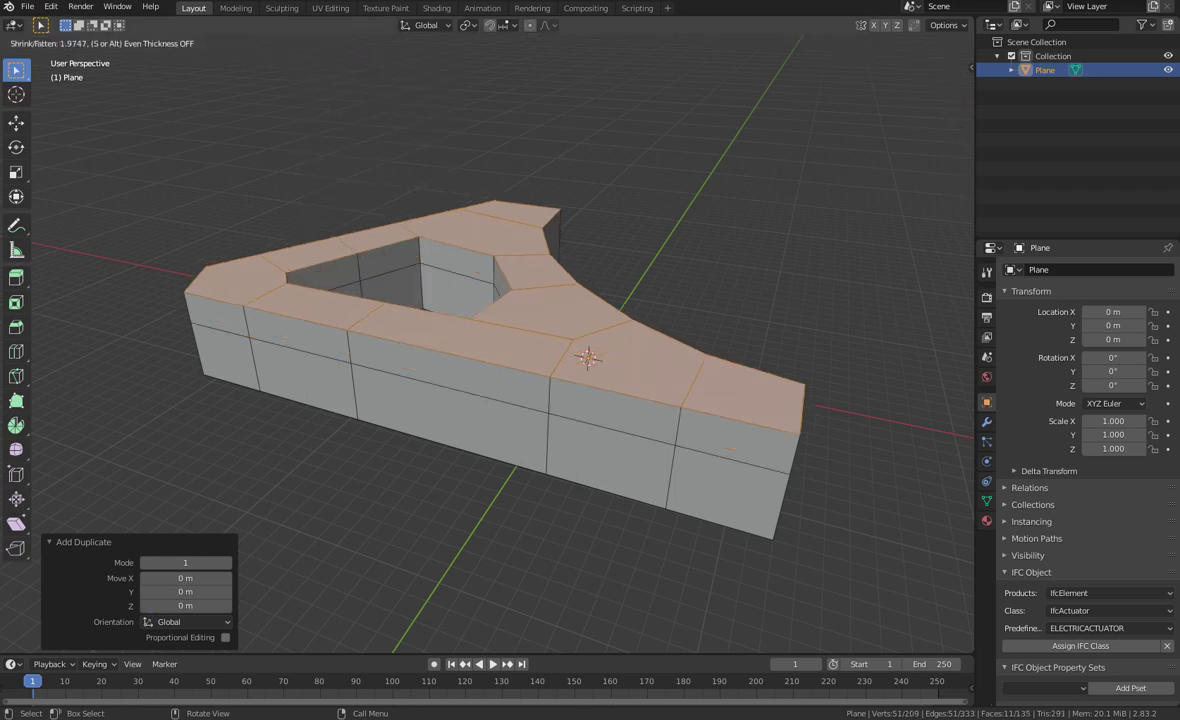
pyautogui.click(368, 62)
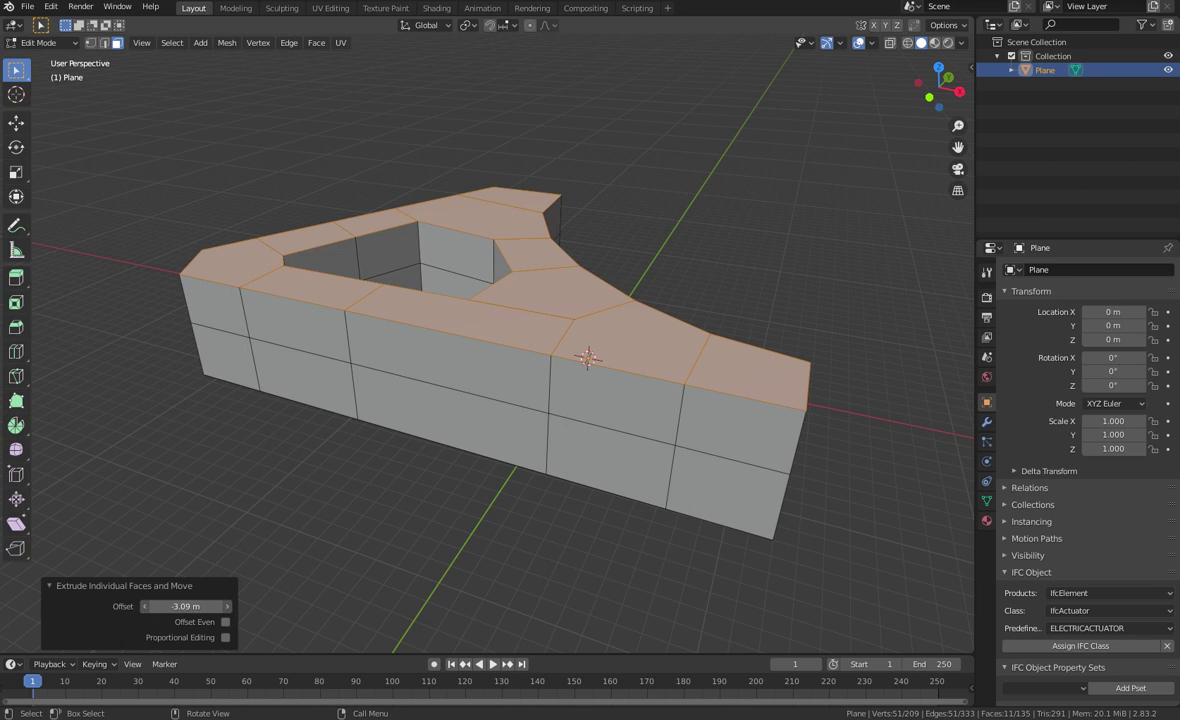
pyautogui.click(170, 606)
pyautogui.write('2.7')
pyautogui.press('Return')
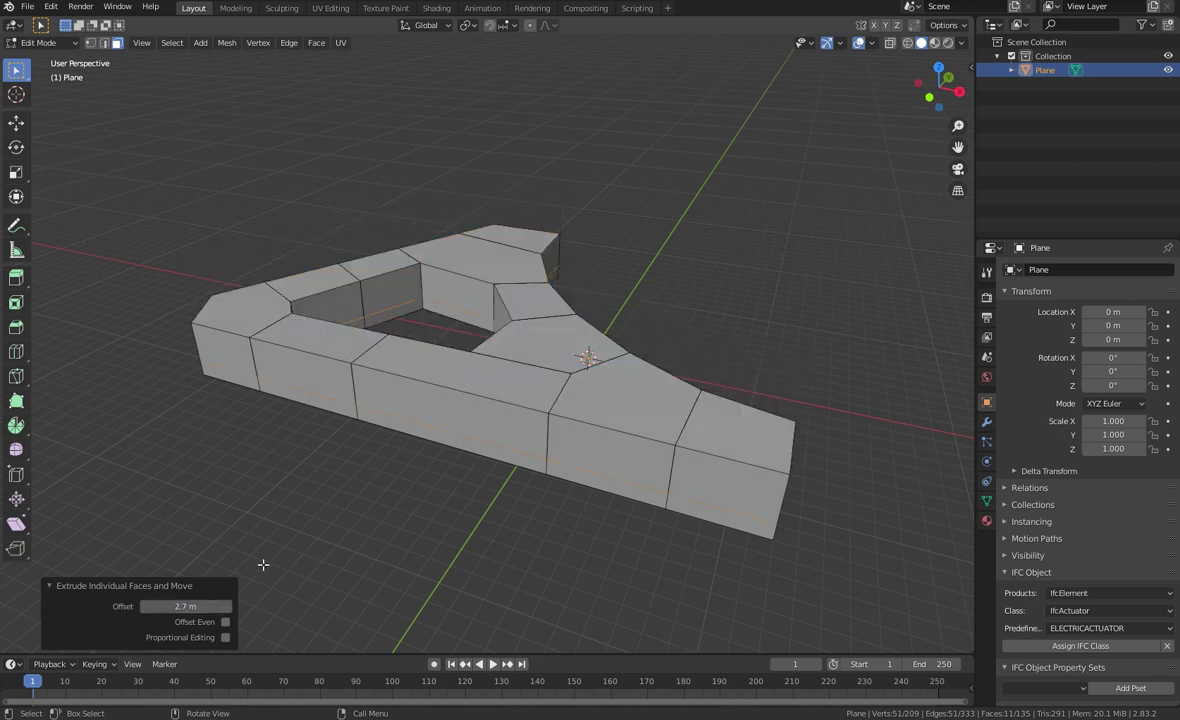
pyautogui.click(195, 606)
pyautogui.write('-2.7')
pyautogui.press('Return')
pyautogui.moveTo(576, 257); pyautogui.dragTo(470, 228, button='middle')
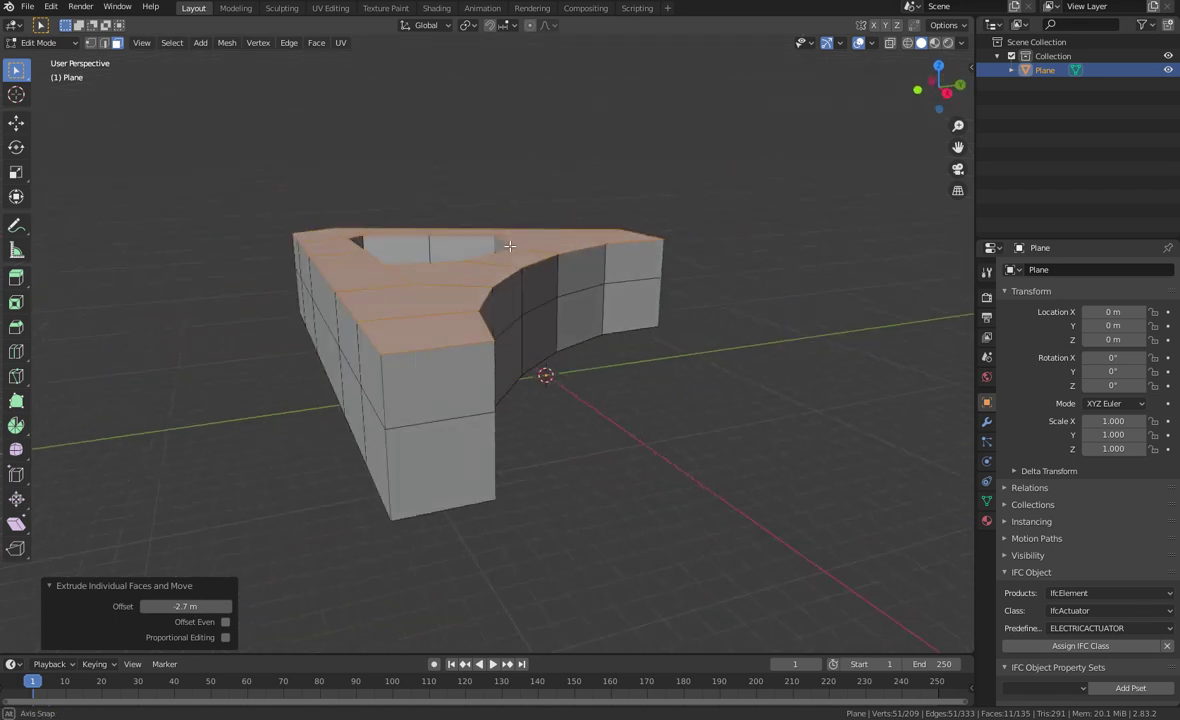
# Step: Duplicate the top faces again with Move X, Y and Z offsets of 0
pyautogui.hotkey('shift', 'd')
pyautogui.click(457, 228)
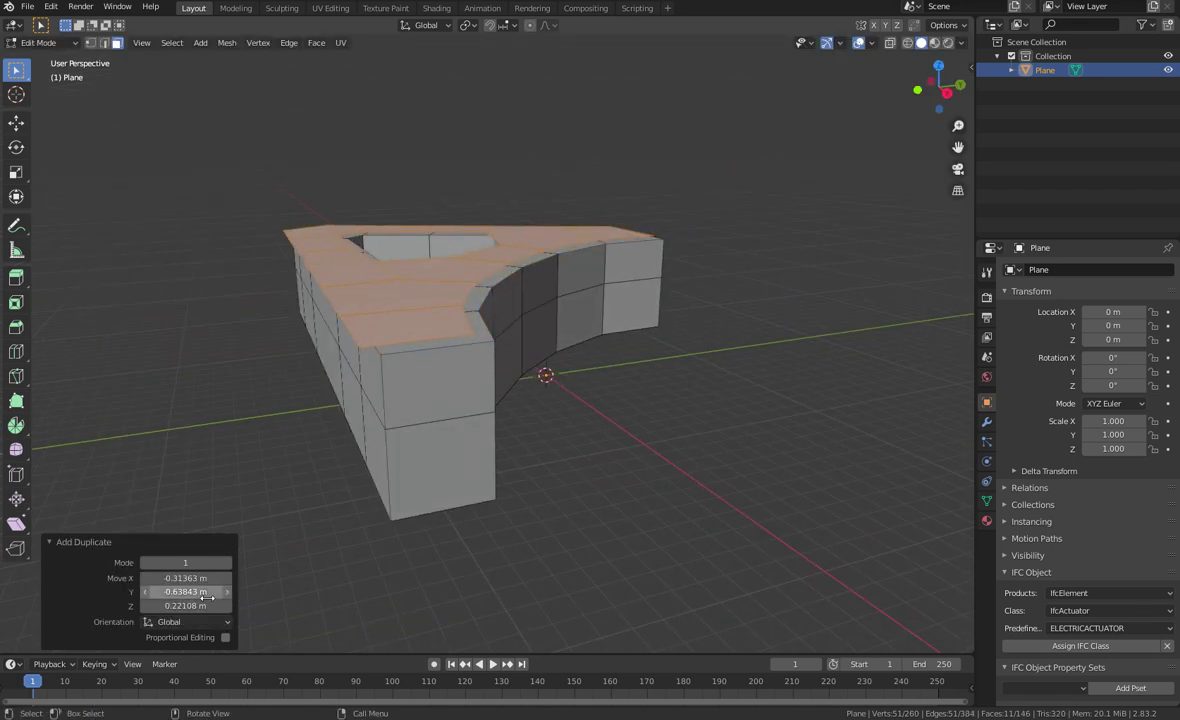
pyautogui.click(203, 579)
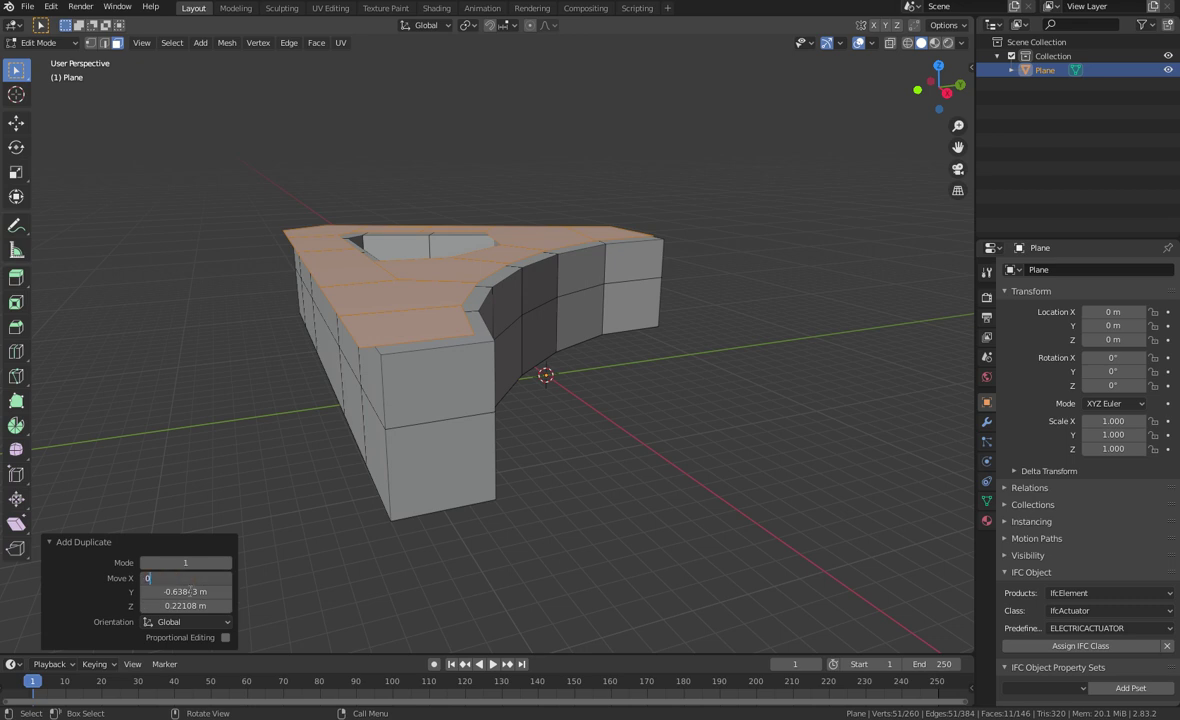
pyautogui.write('0')
pyautogui.press('Return')
pyautogui.click(175, 592)
pyautogui.write('0')
pyautogui.press('Return')
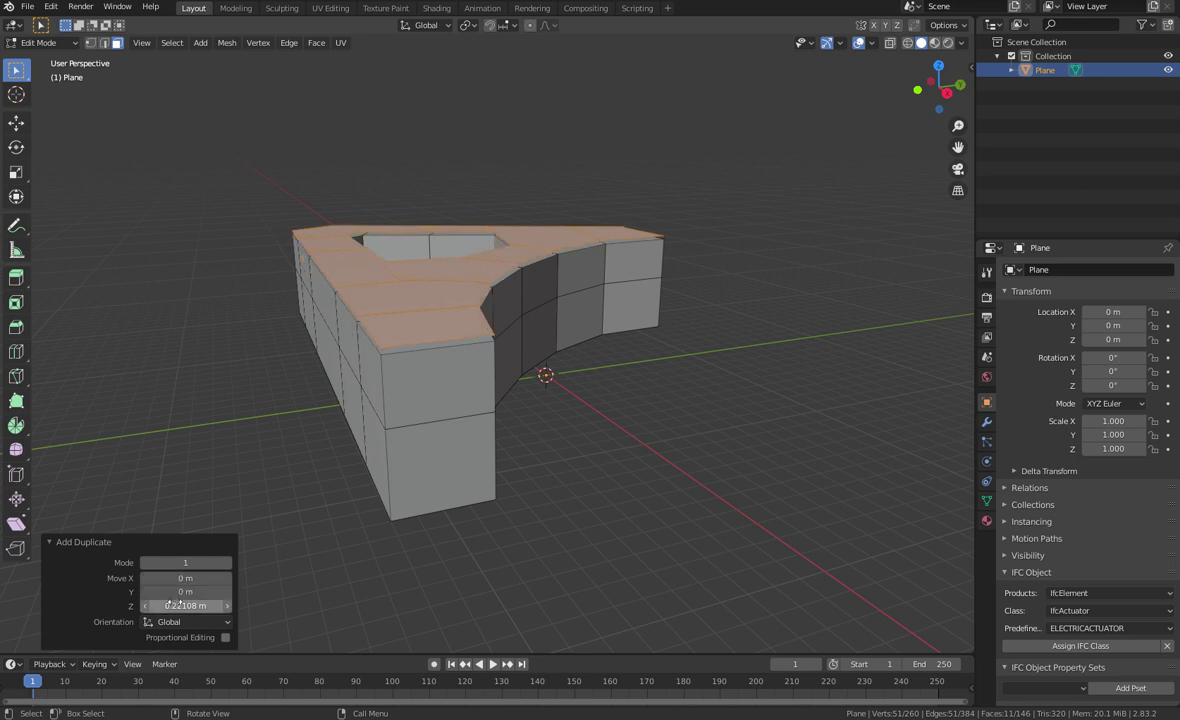
pyautogui.click(173, 606)
pyautogui.write('0')
pyautogui.press('Return')
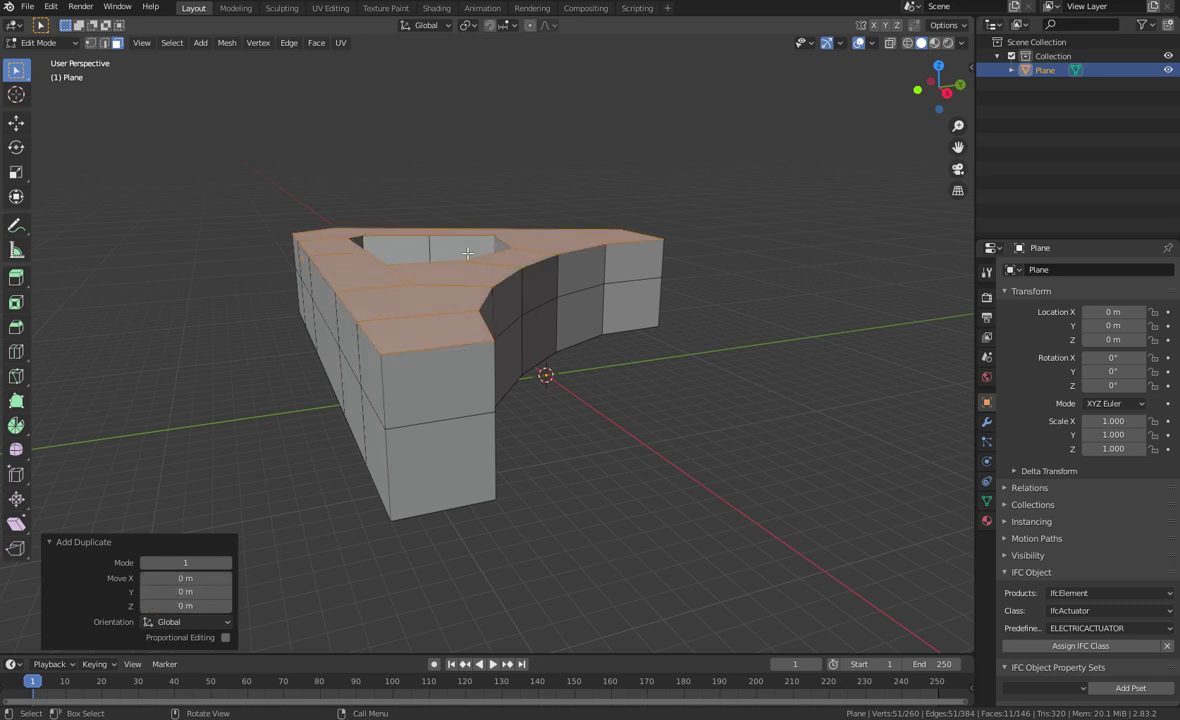
# Step: Extrude the copied top faces individually with an offset of -2.7 m
pyautogui.click(316, 42)
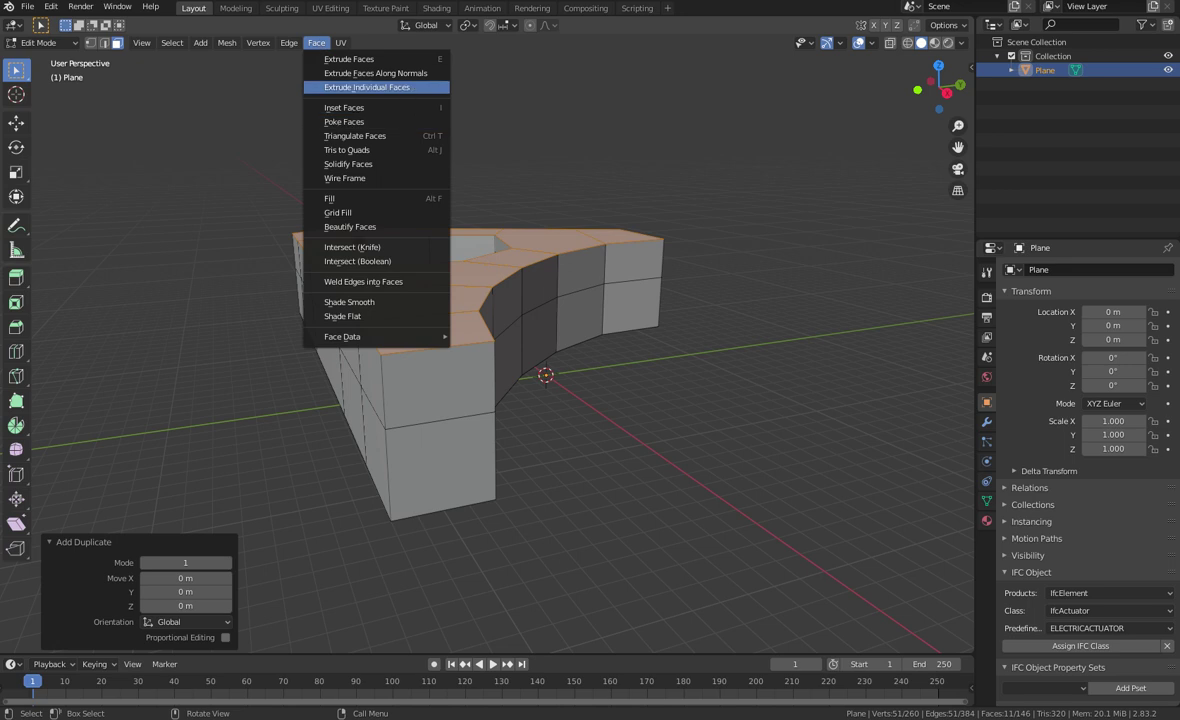
pyautogui.click(395, 84)
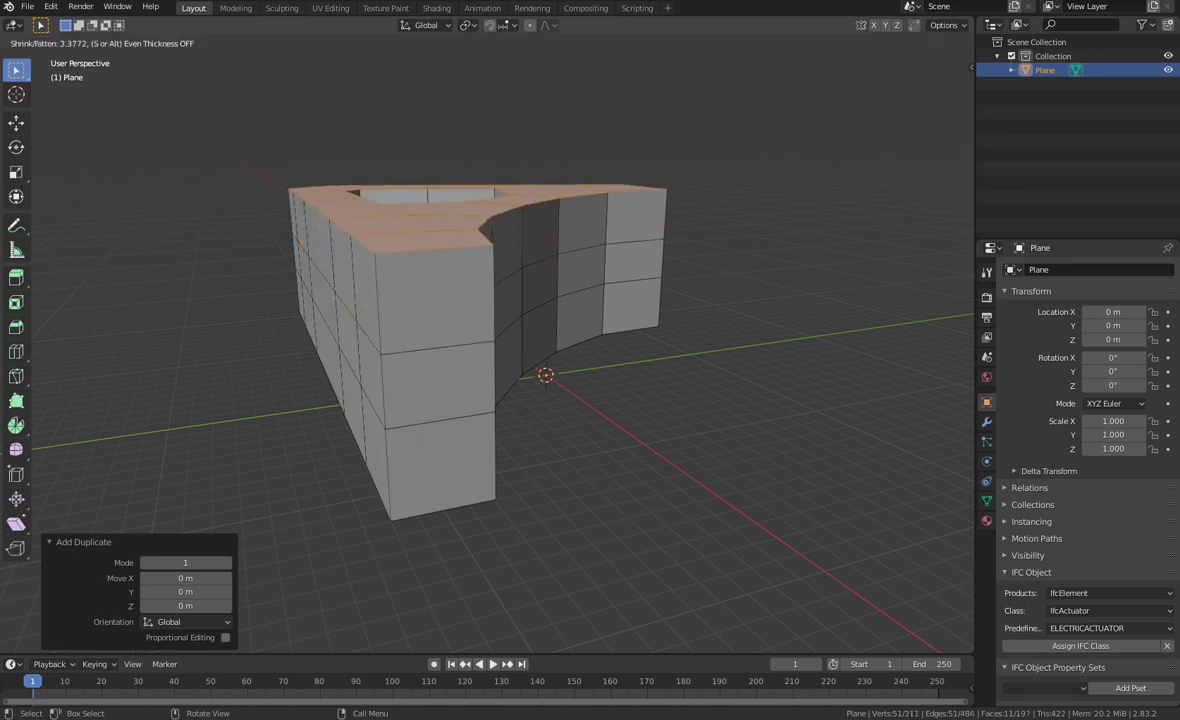
pyautogui.click(294, 250)
pyautogui.click(185, 606)
pyautogui.write('-2')
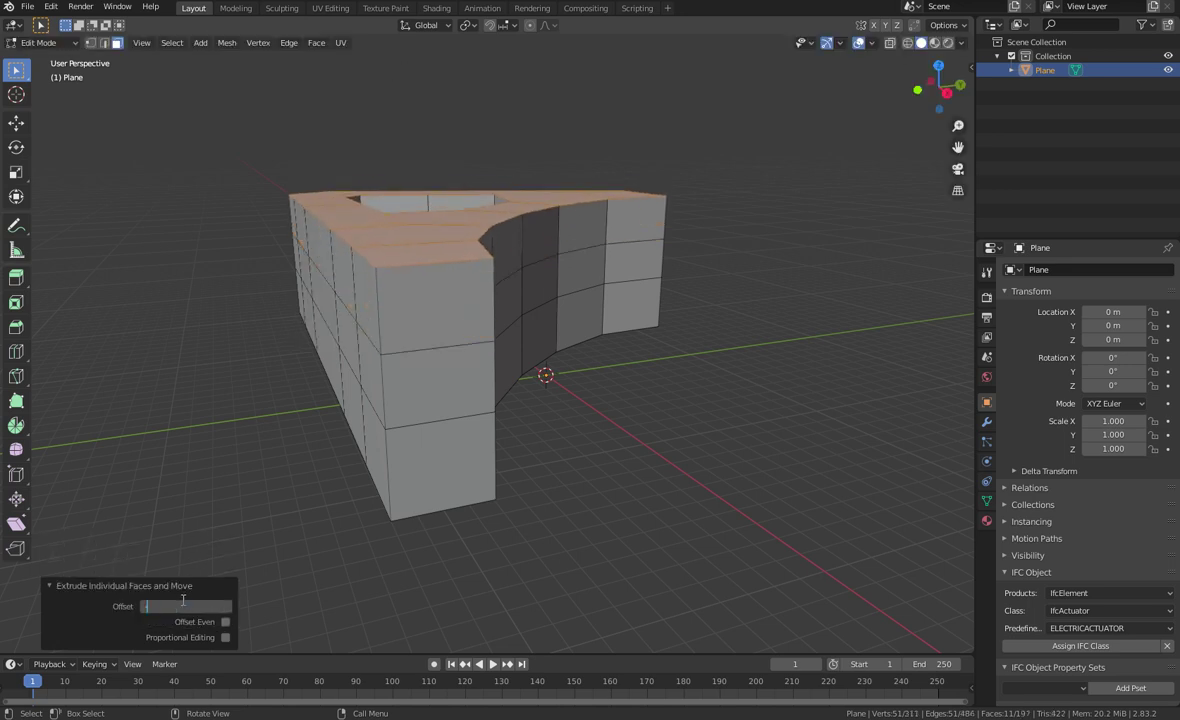
pyautogui.write('.7')
pyautogui.press('Return')
pyautogui.moveTo(393, 475); pyautogui.dragTo(97, 424, button='middle')
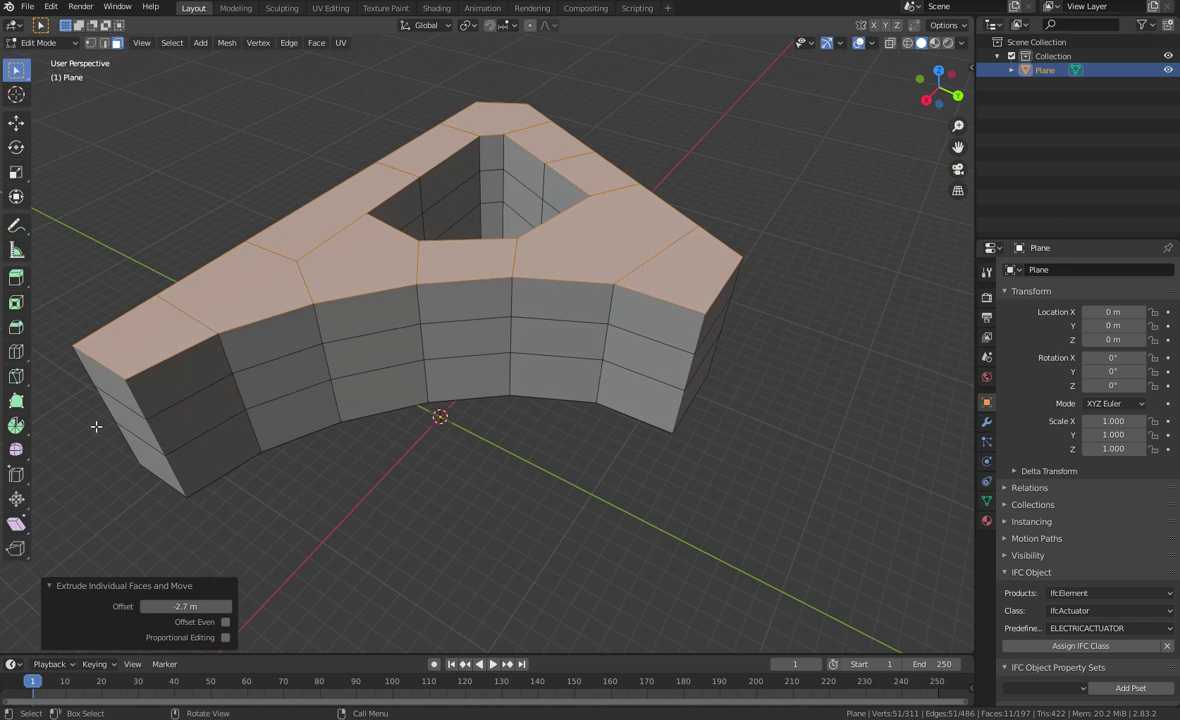
# Step: Select the top faces at the left and right ends of the block
pyautogui.click(156, 338)
pyautogui.keyDown('shift'); pyautogui.click(614, 242); pyautogui.keyUp('shift')
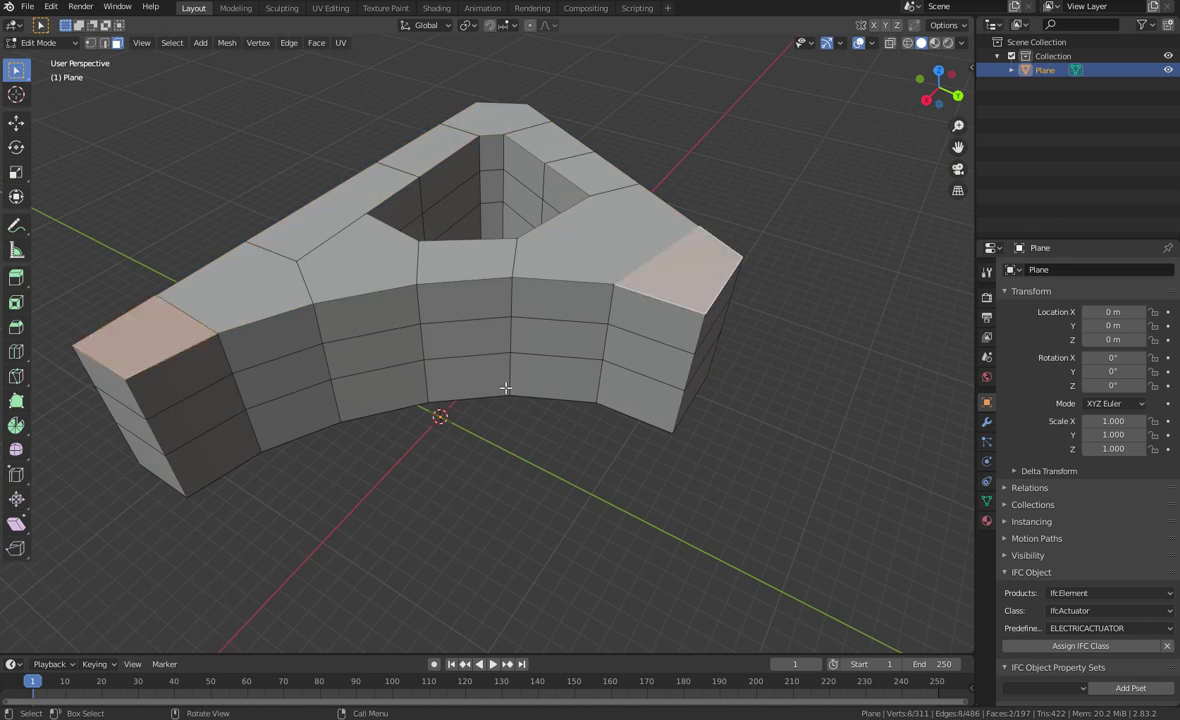
pyautogui.moveTo(614, 242); pyautogui.dragTo(670, 349, button='middle')
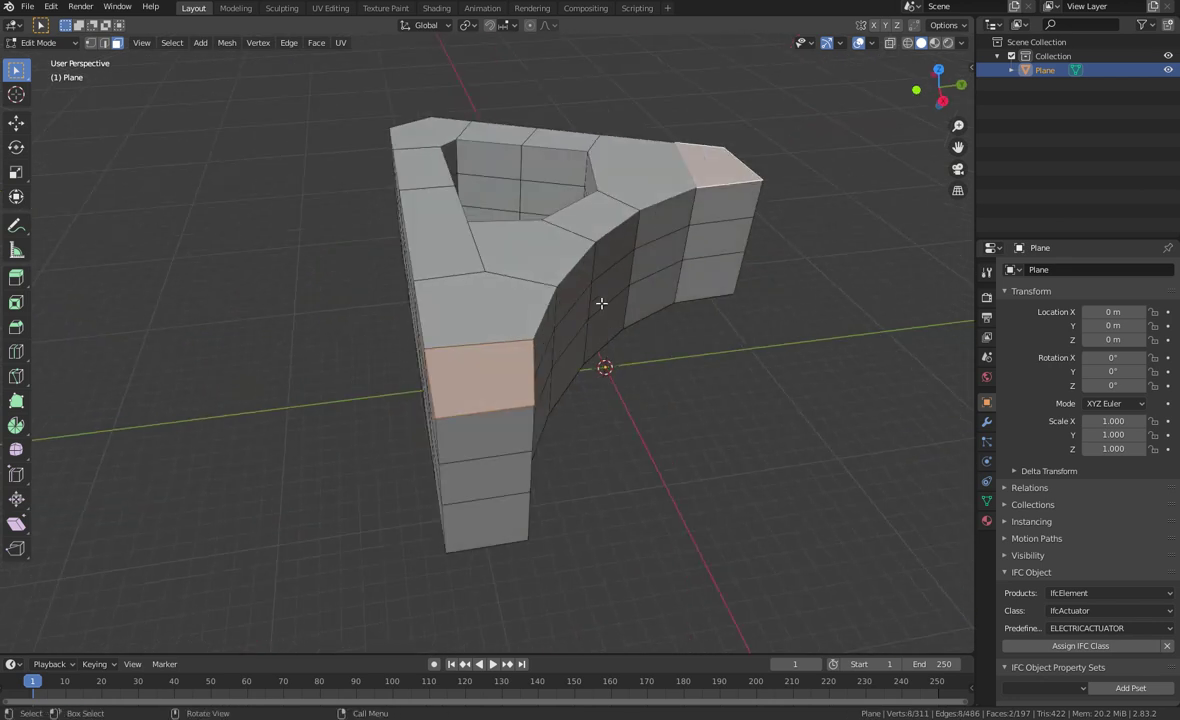
# Step: Duplicate the two end faces with Move X, Y and Z offsets of 0
pyautogui.hotkey('shift', 'd')
pyautogui.click(550, 281)
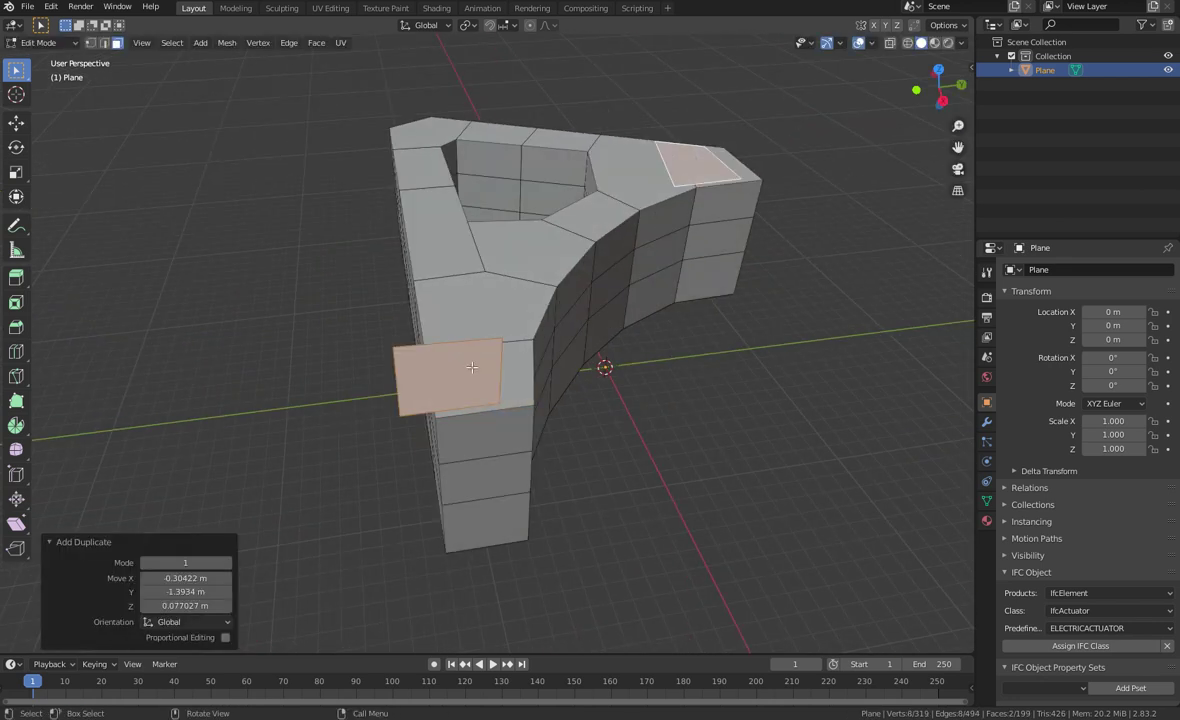
pyautogui.click(189, 578)
pyautogui.write('0')
pyautogui.press('Return')
pyautogui.click(178, 591)
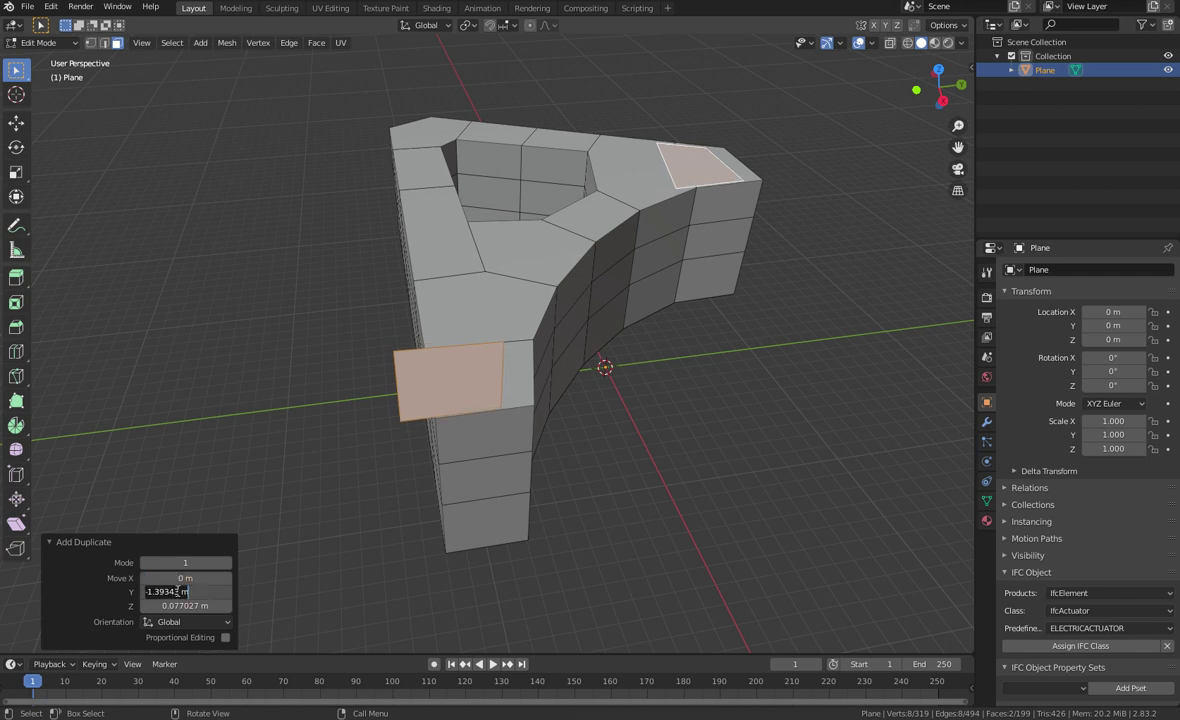
pyautogui.write('0')
pyautogui.press('Return')
pyautogui.click(180, 605)
pyautogui.write('0')
pyautogui.press('Return')
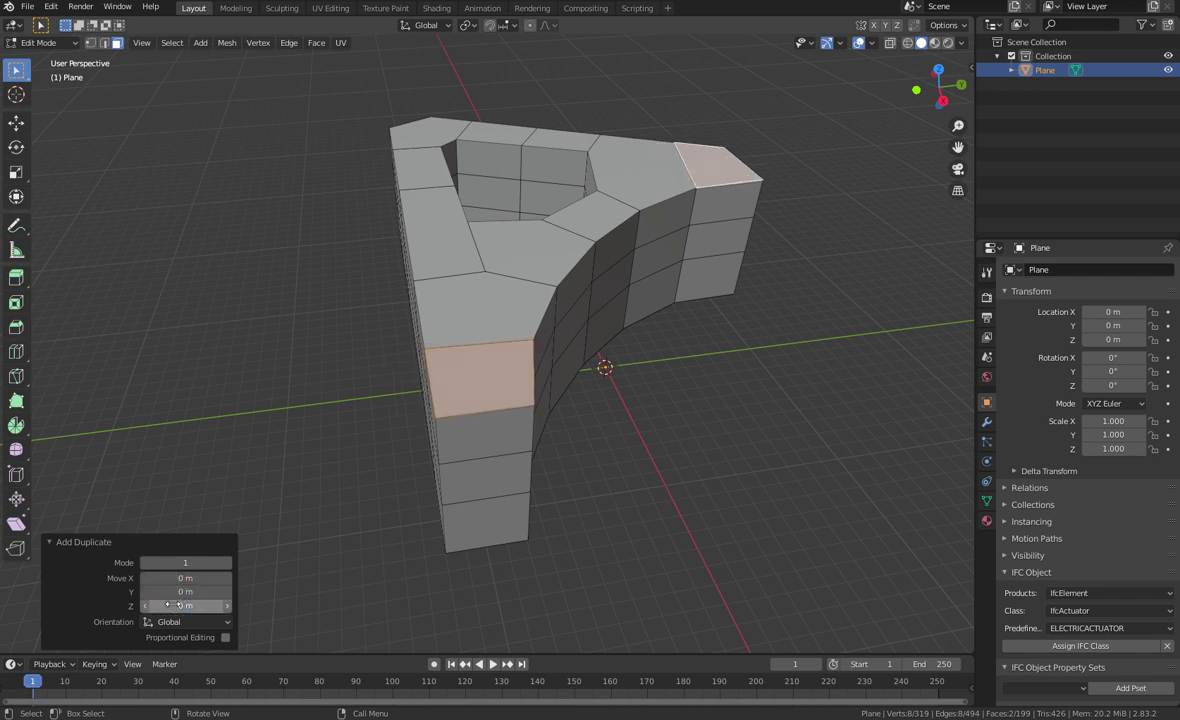
# Step: Extrude the two copied end faces individually with an offset of -4 m
pyautogui.click(316, 42)
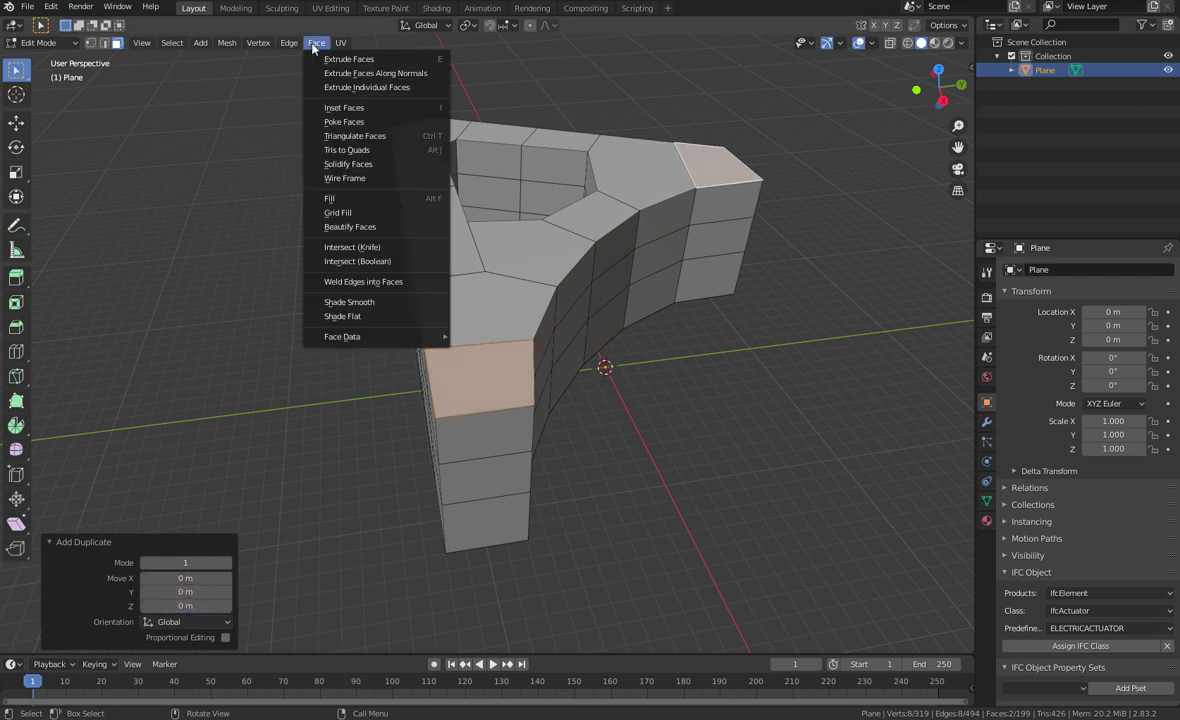
pyautogui.click(380, 87)
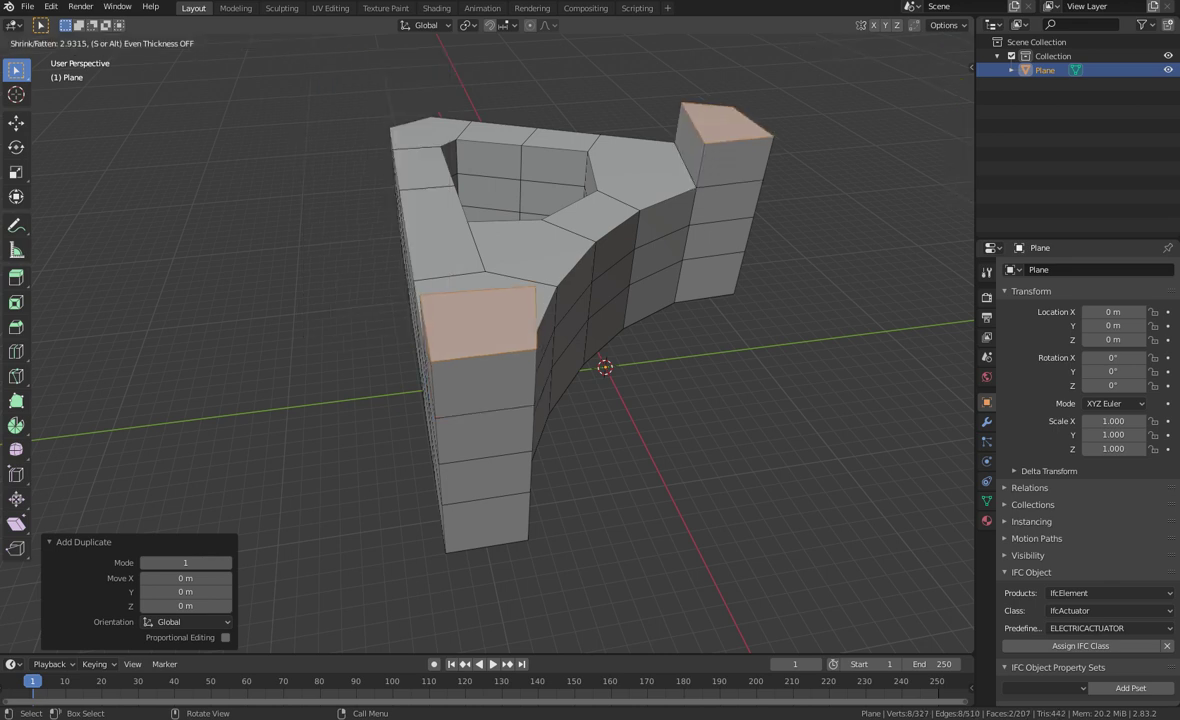
pyautogui.click(267, 171)
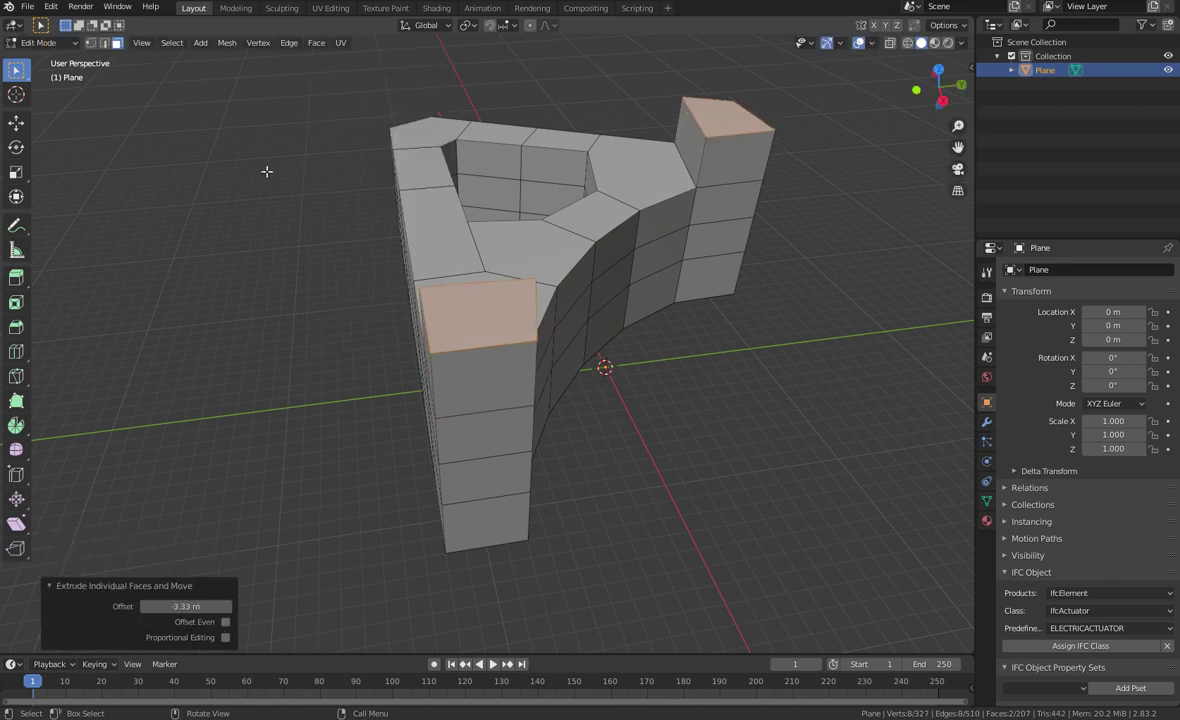
pyautogui.click(188, 606)
pyautogui.press('BackSpace')
pyautogui.write('-4')
pyautogui.press('Return')
pyautogui.moveTo(254, 560); pyautogui.dragTo(480, 530, button='middle')
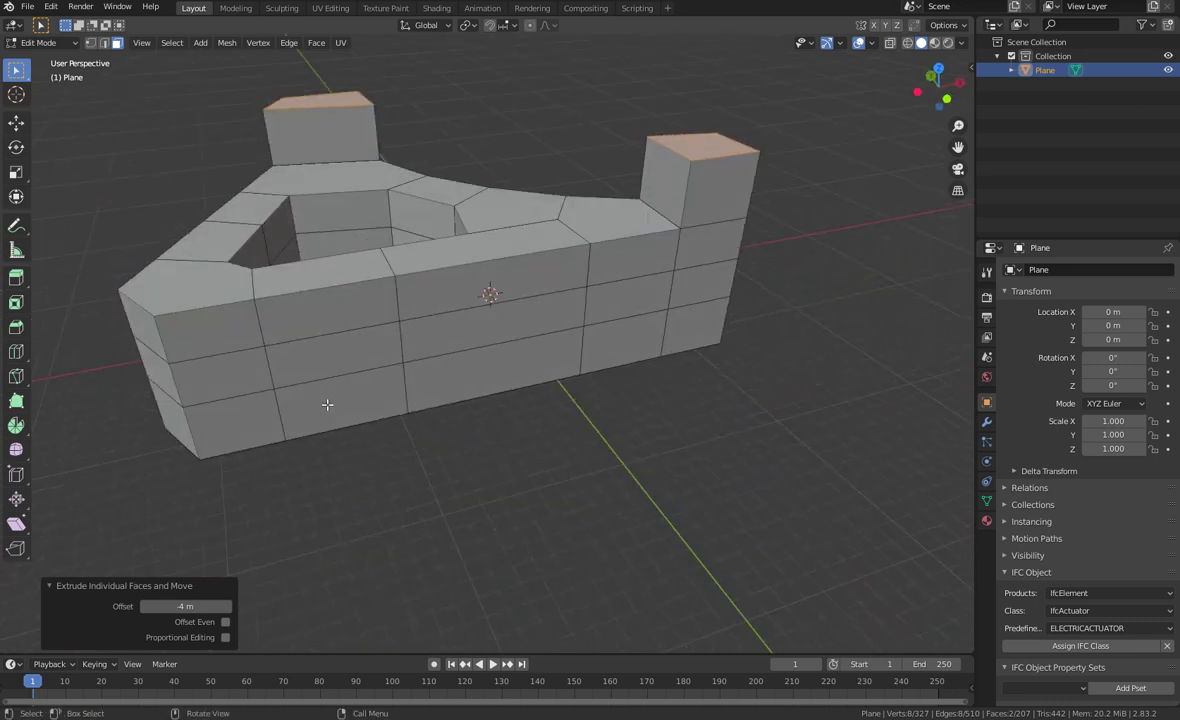
# Step: Delete the two edges on top of the inner wall
pyautogui.click(104, 42)
pyautogui.click(335, 287)
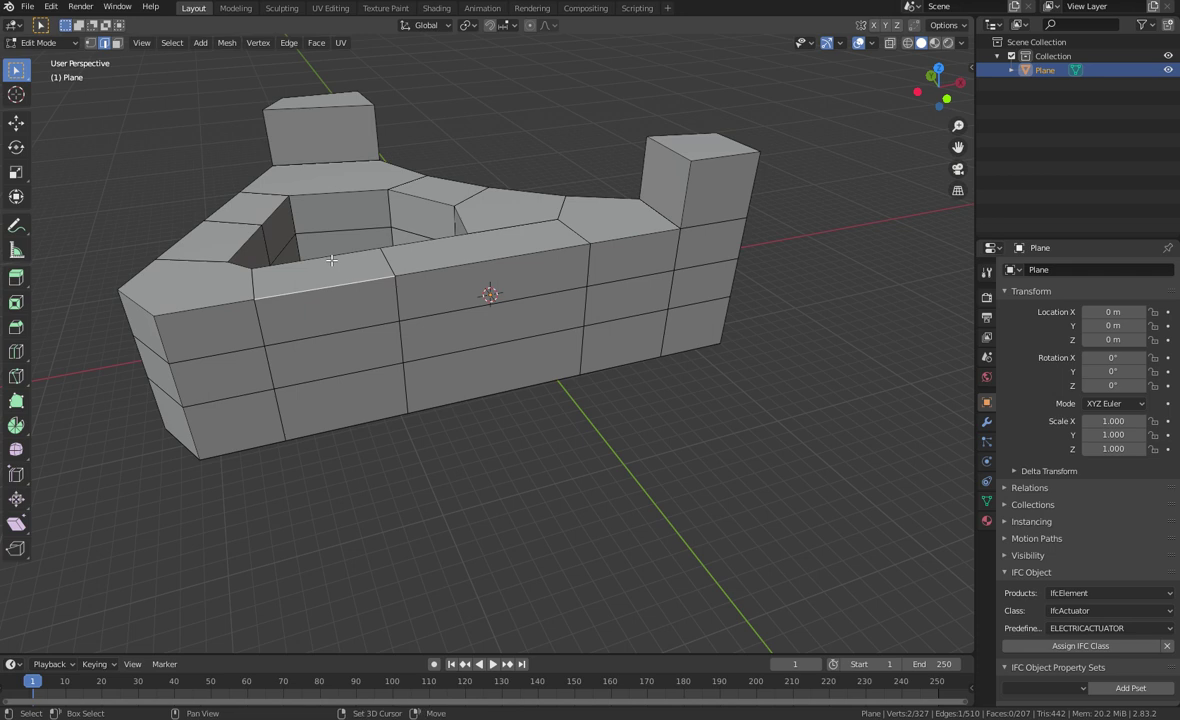
pyautogui.keyDown('shift'); pyautogui.click(335, 255); pyautogui.keyUp('shift')
pyautogui.press('x')
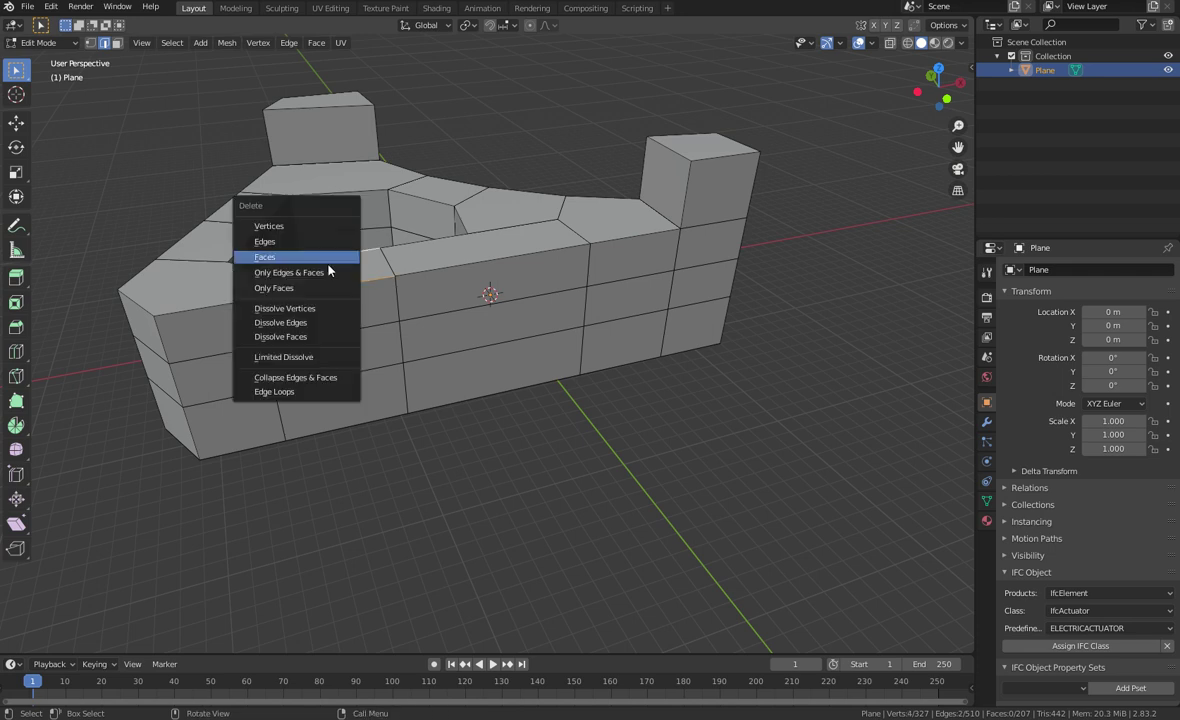
pyautogui.press('Escape')
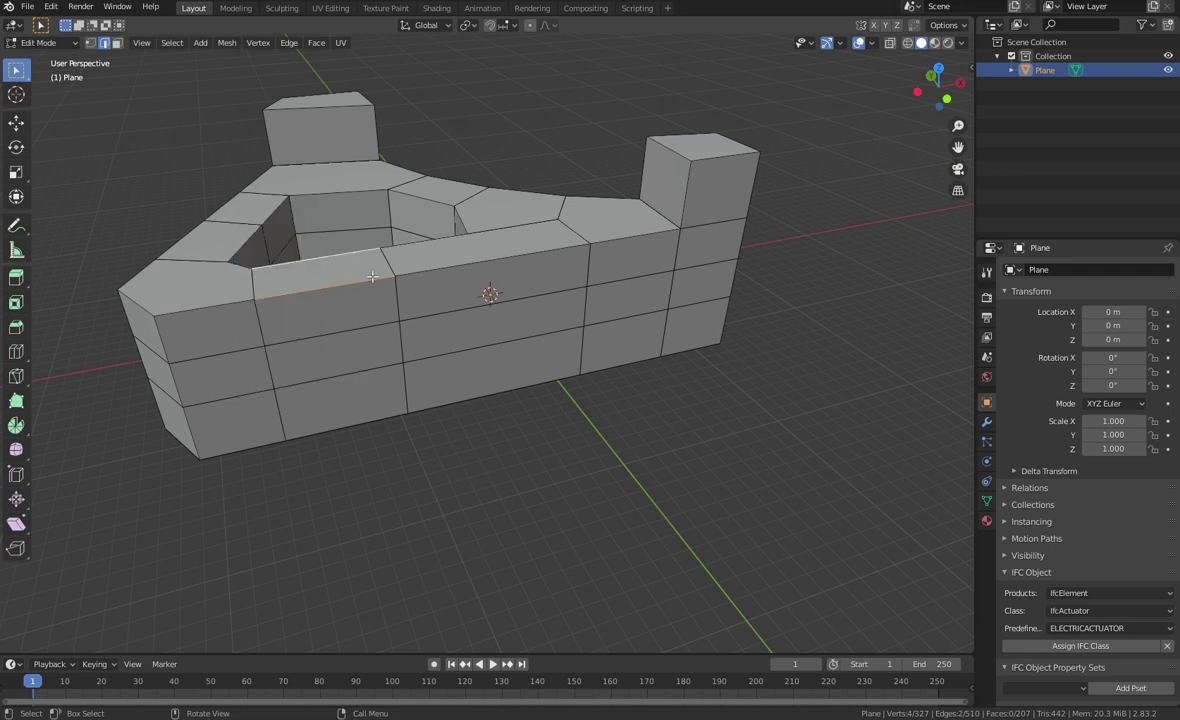
pyautogui.press('x')
pyautogui.click(312, 262)
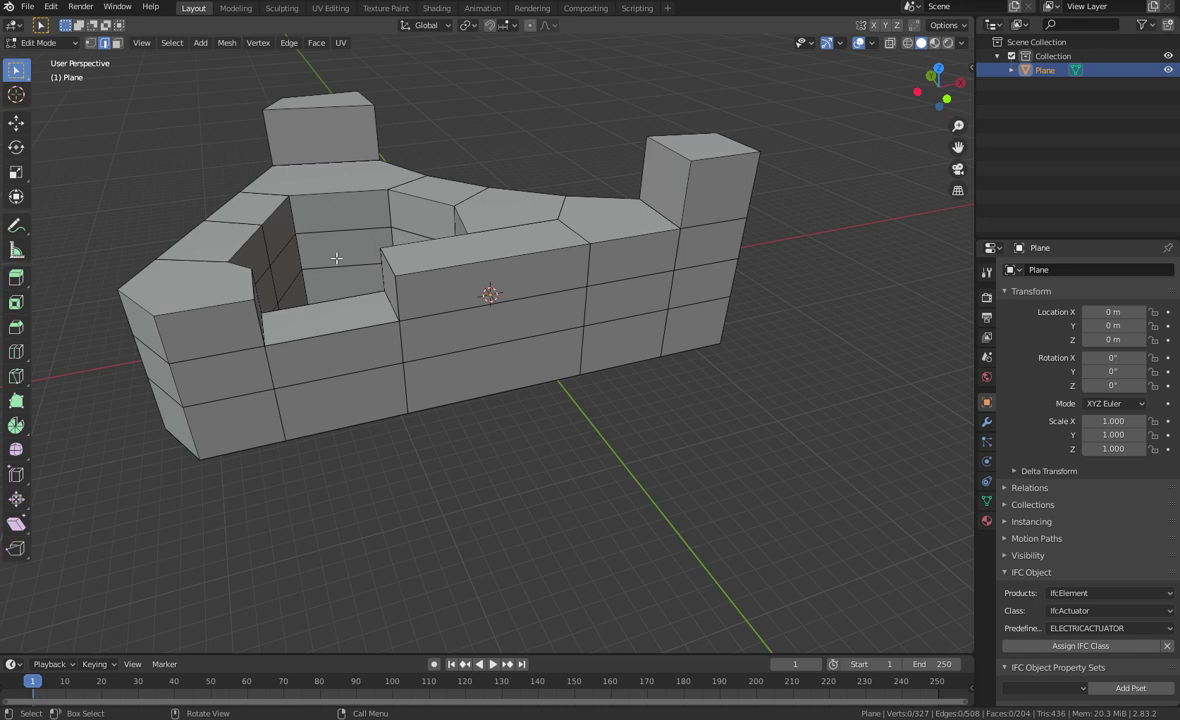
pyautogui.moveTo(340, 272); pyautogui.dragTo(204, 140, button='middle')
# Step: Hide a front wall face and delete the inner face behind it
pyautogui.click(116, 43)
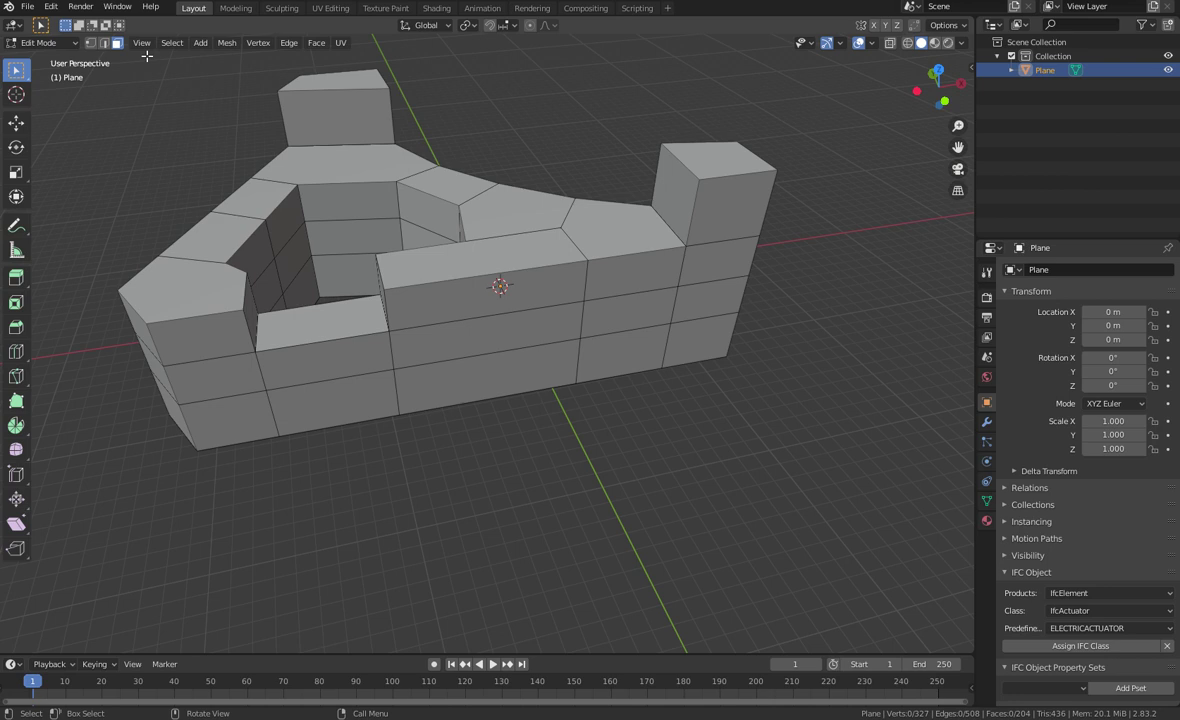
pyautogui.moveTo(520, 341); pyautogui.dragTo(641, 421, button='middle')
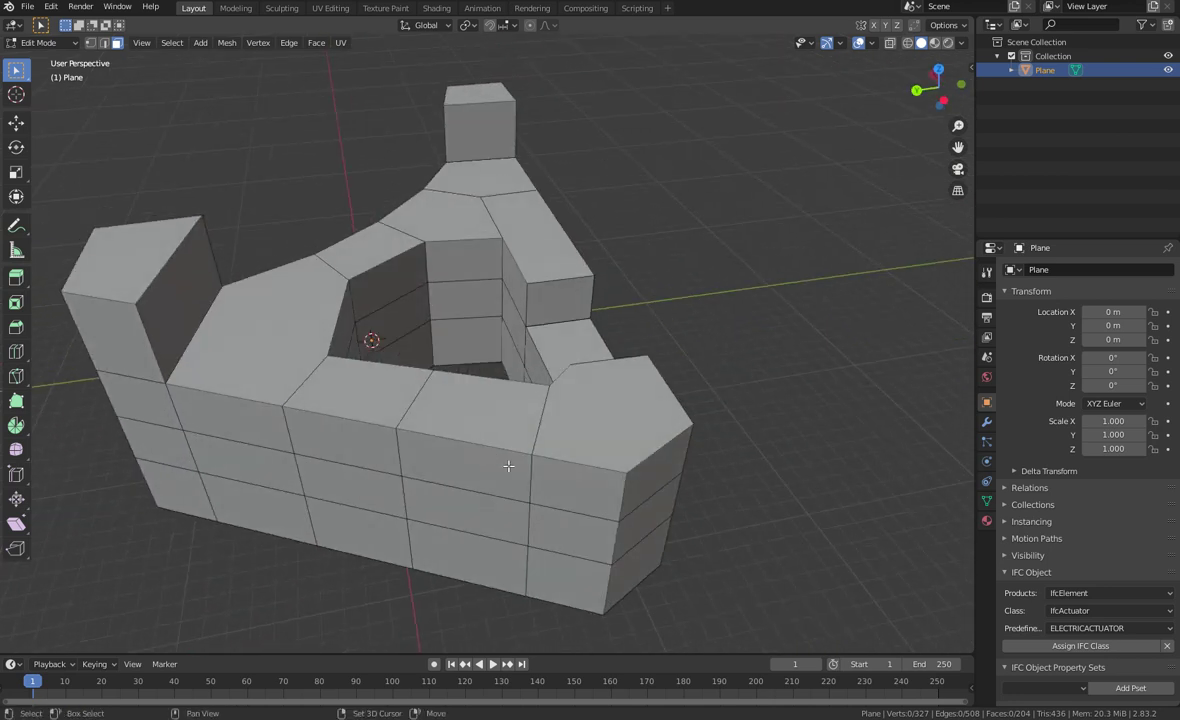
pyautogui.keyDown('shift'); pyautogui.moveTo(508, 469); pyautogui.dragTo(492, 387, button='middle'); pyautogui.keyUp('shift')
pyautogui.click(492, 387)
pyautogui.hotkey('alt', 'a')
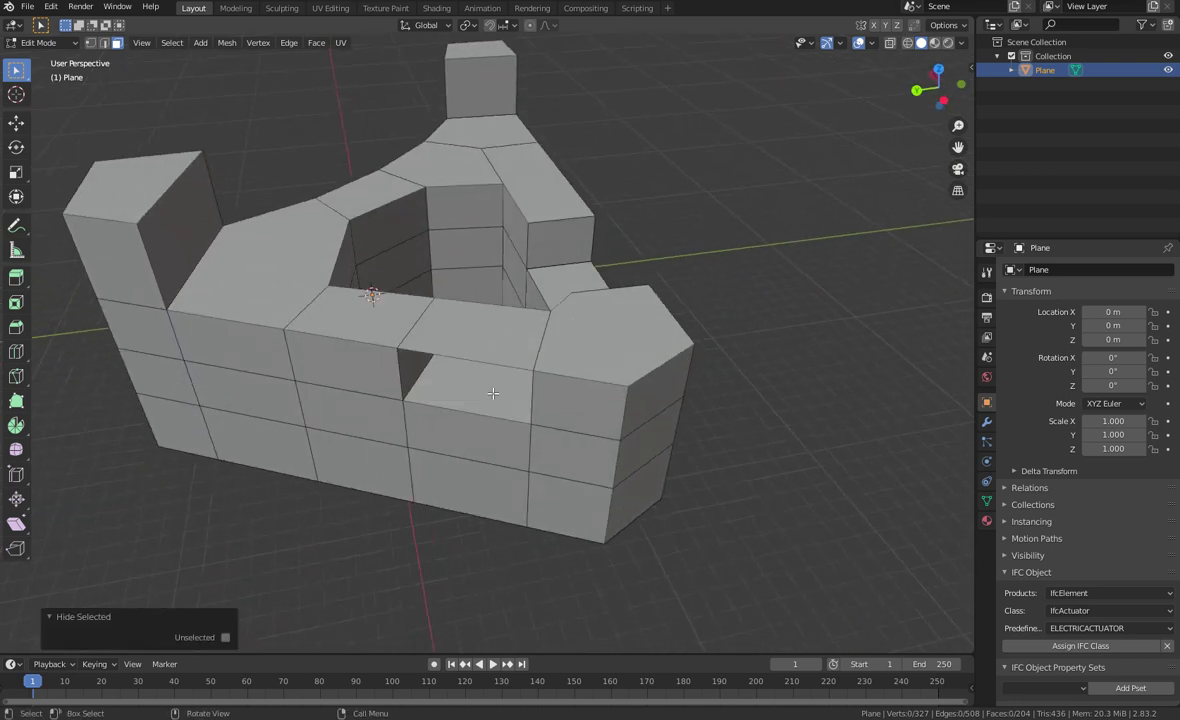
pyautogui.click(490, 394)
pyautogui.press('x')
pyautogui.click(421, 420)
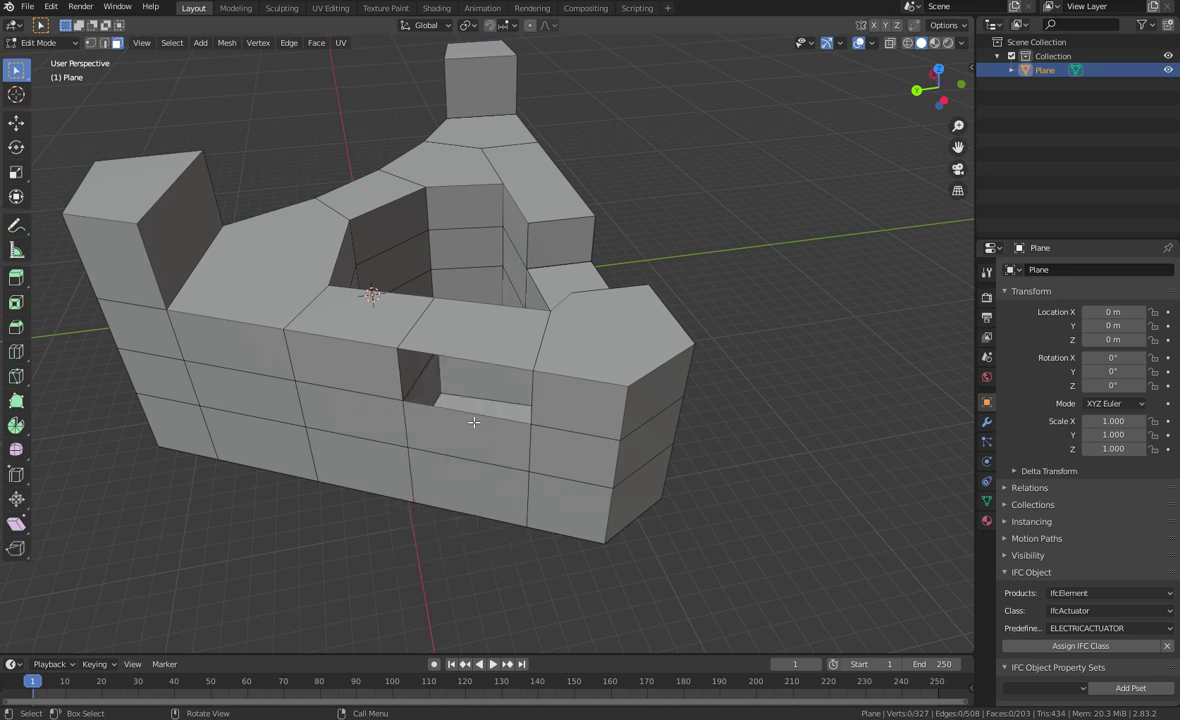
pyautogui.moveTo(505, 440)
pyautogui.mouseDown(button='middle')
pyautogui.moveTo(514, 448)
pyautogui.moveTo(499, 445)
pyautogui.mouseUp(button='middle')
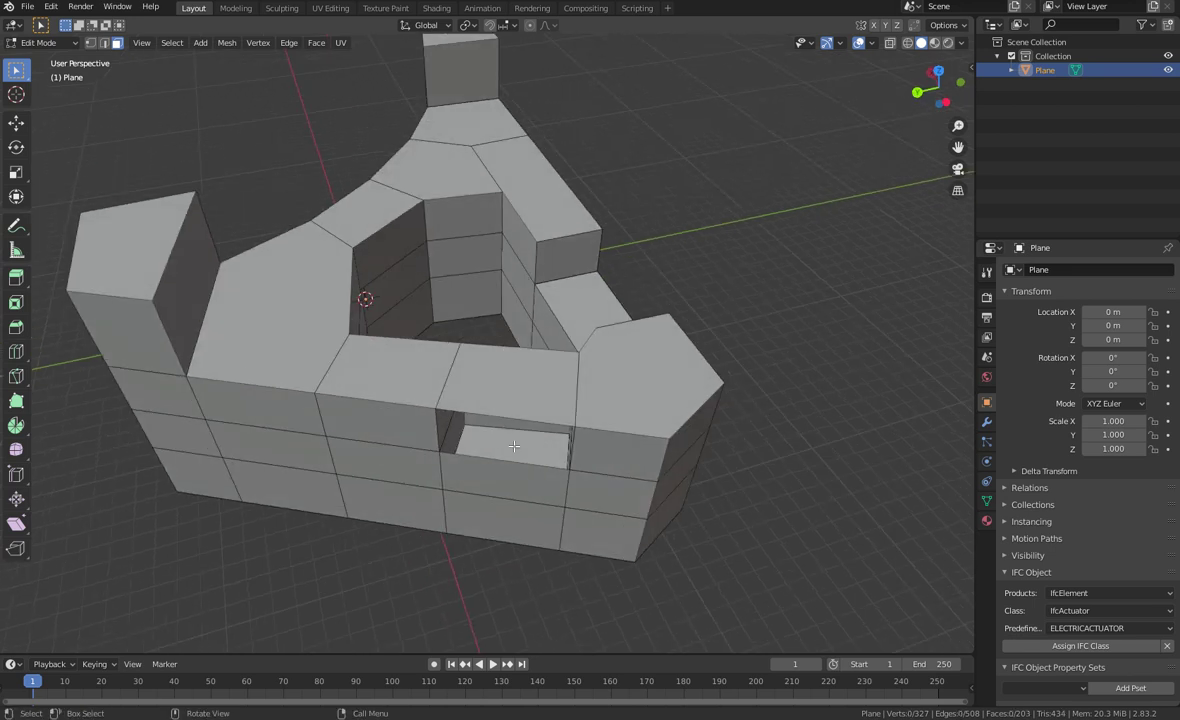
# Step: Delete the bottom face inside the opening and reveal the hidden front face (Alt+H)
pyautogui.click(513, 446)
pyautogui.press('x')
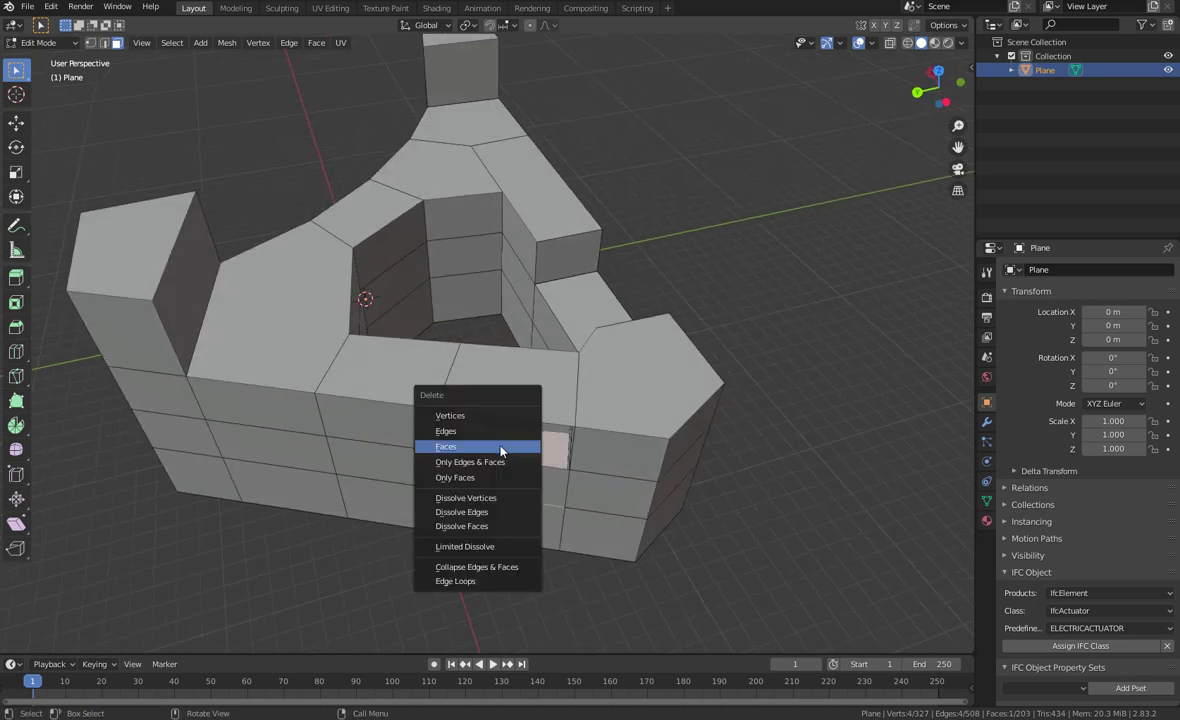
pyautogui.click(502, 450)
pyautogui.moveTo(502, 450); pyautogui.dragTo(565, 451, button='middle')
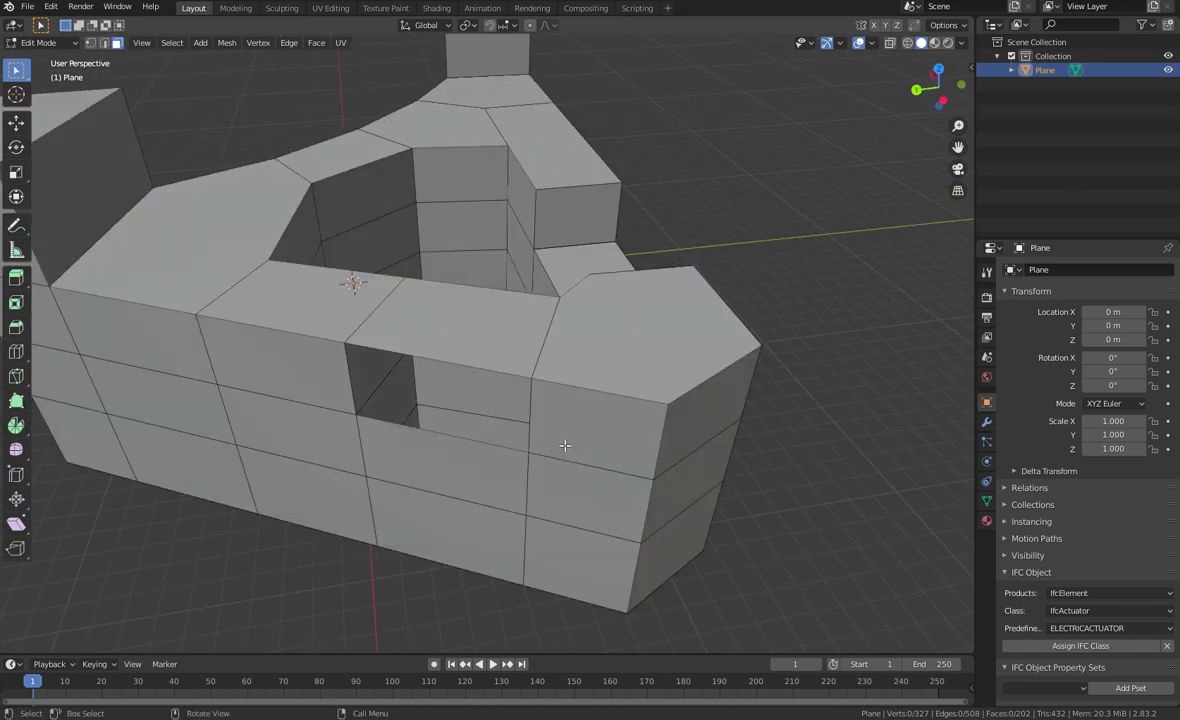
pyautogui.hotkey('alt', 'h')
pyautogui.moveTo(598, 492); pyautogui.dragTo(490, 392, button='middle')
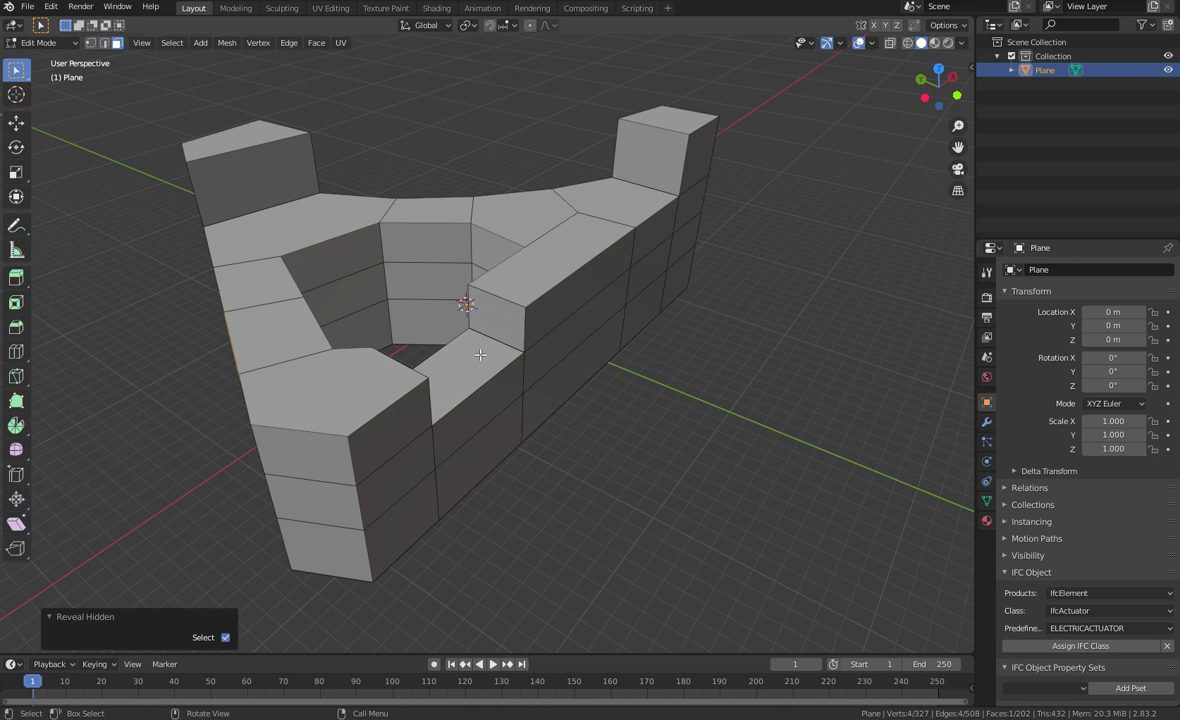
# Step: Merge by Distance at 0.0001 m on the whole mesh, removing 207 vertices, then enter Object Mode
pyautogui.press('a')
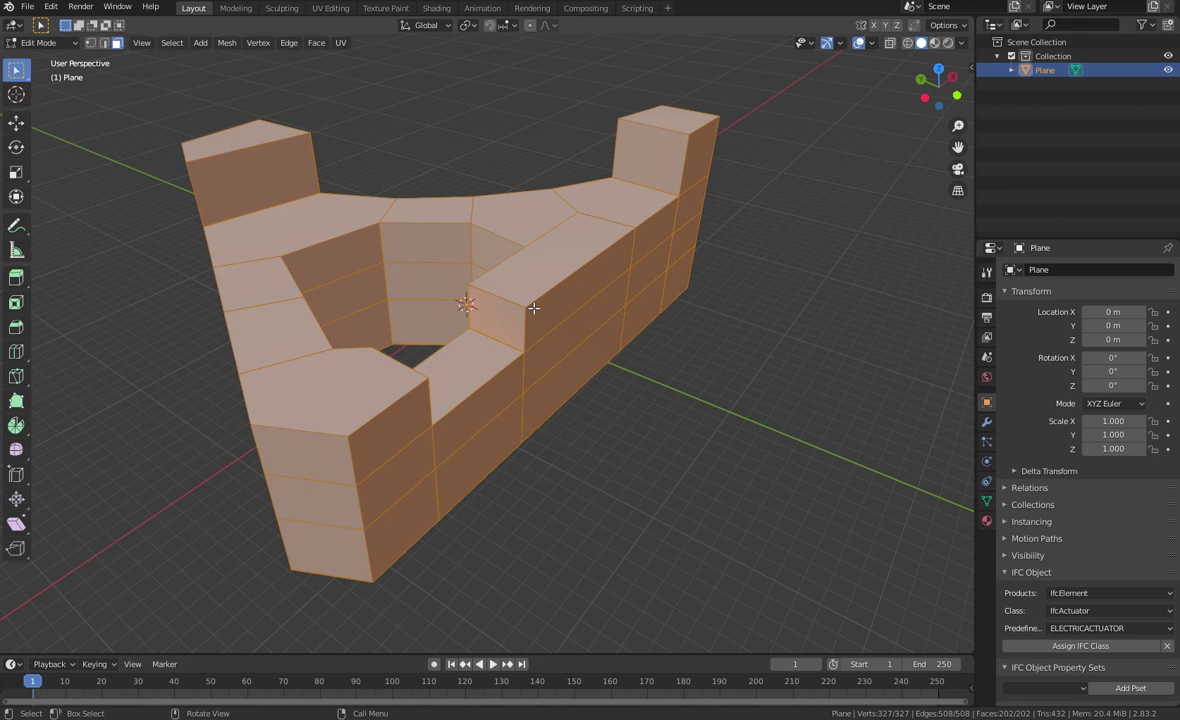
pyautogui.click(227, 42)
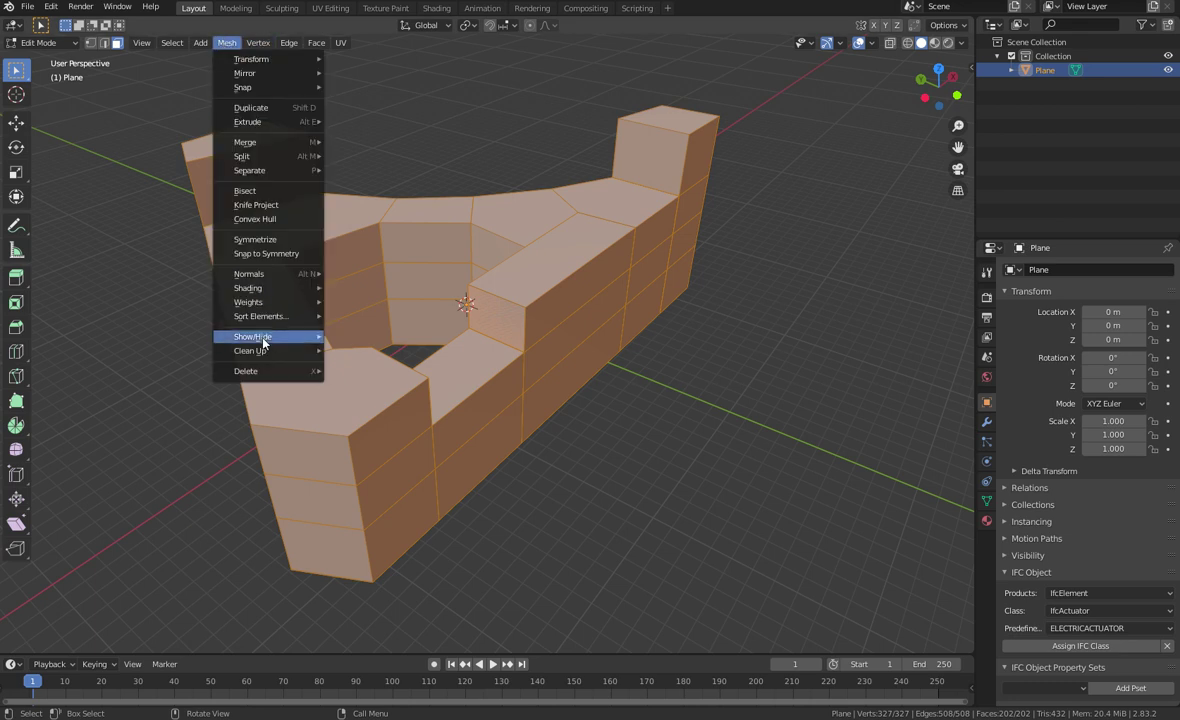
pyautogui.moveTo(271, 350)
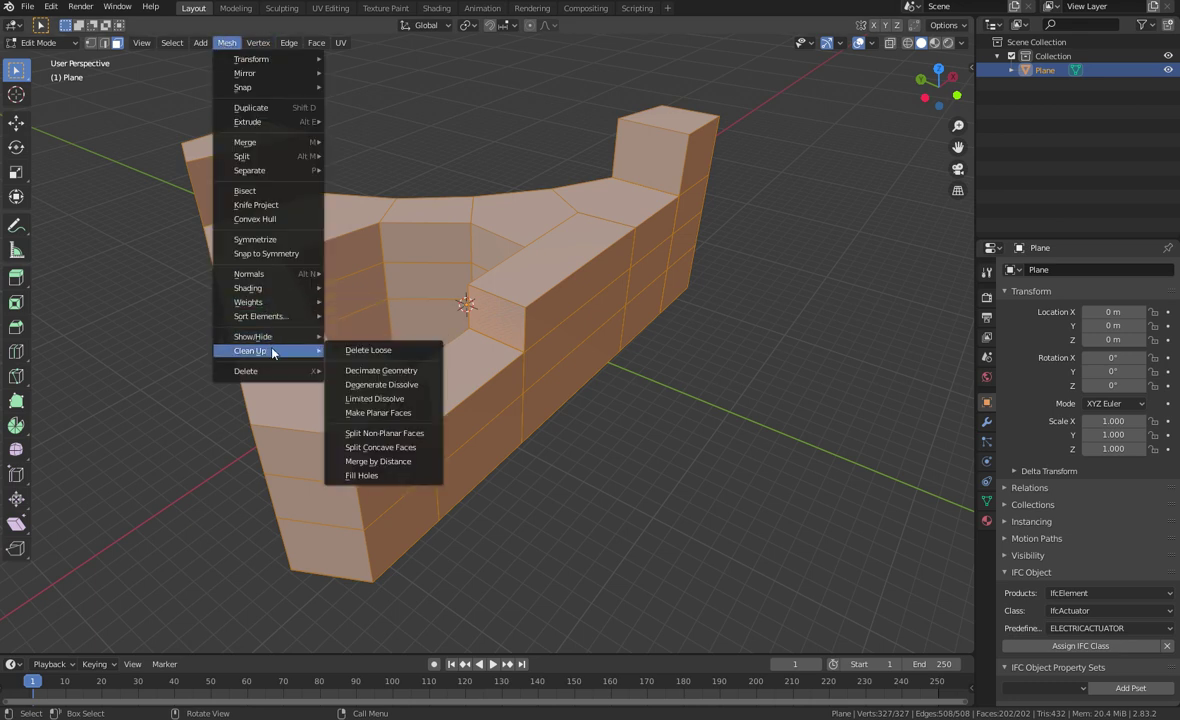
pyautogui.click(386, 461)
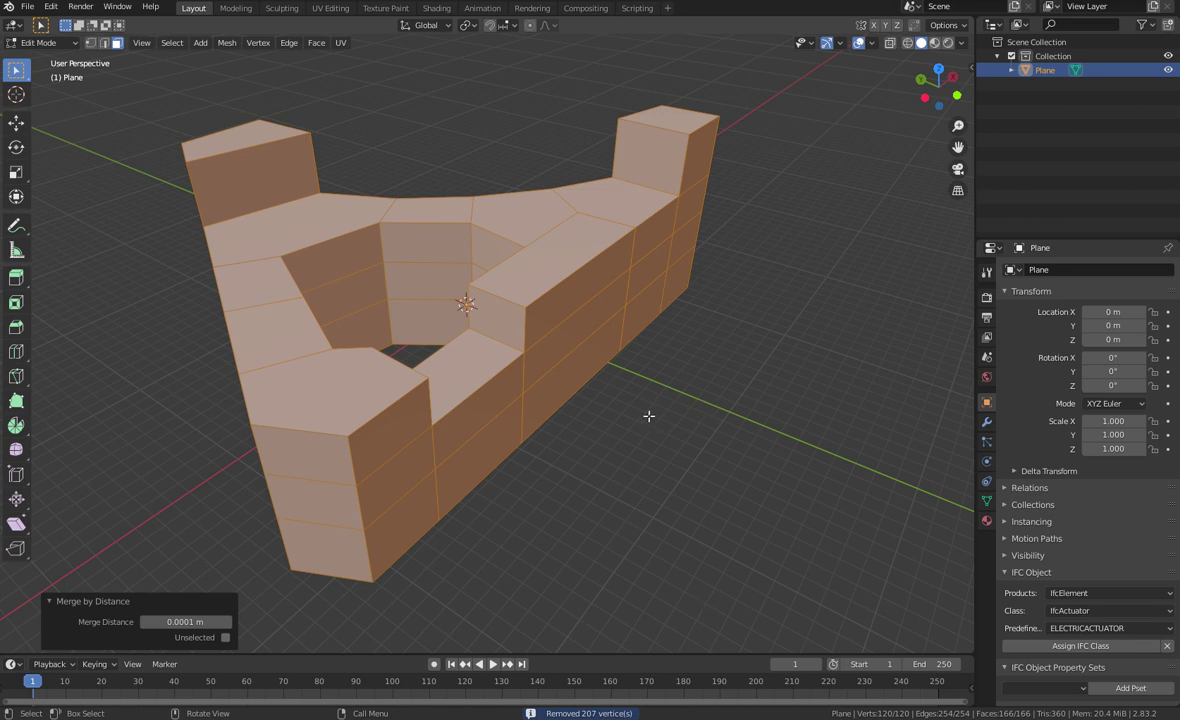
pyautogui.press('Tab')
pyautogui.moveTo(640, 401)
pyautogui.mouseDown(button='middle')
pyautogui.moveTo(600, 398)
pyautogui.moveTo(724, 371)
pyautogui.moveTo(653, 390)
pyautogui.moveTo(495, 377)
pyautogui.moveTo(381, 344)
pyautogui.moveTo(334, 387)
pyautogui.moveTo(557, 375)
pyautogui.mouseUp(button='middle')
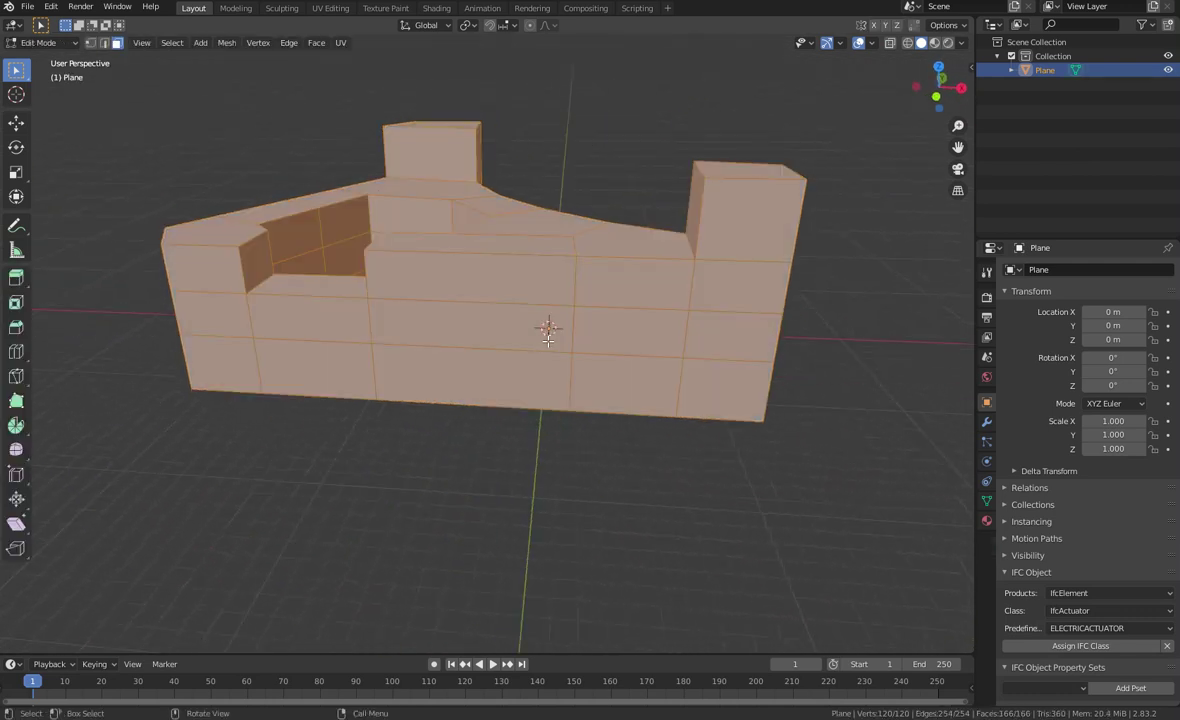
pyautogui.moveTo(548, 333); pyautogui.dragTo(519, 327, button='middle')
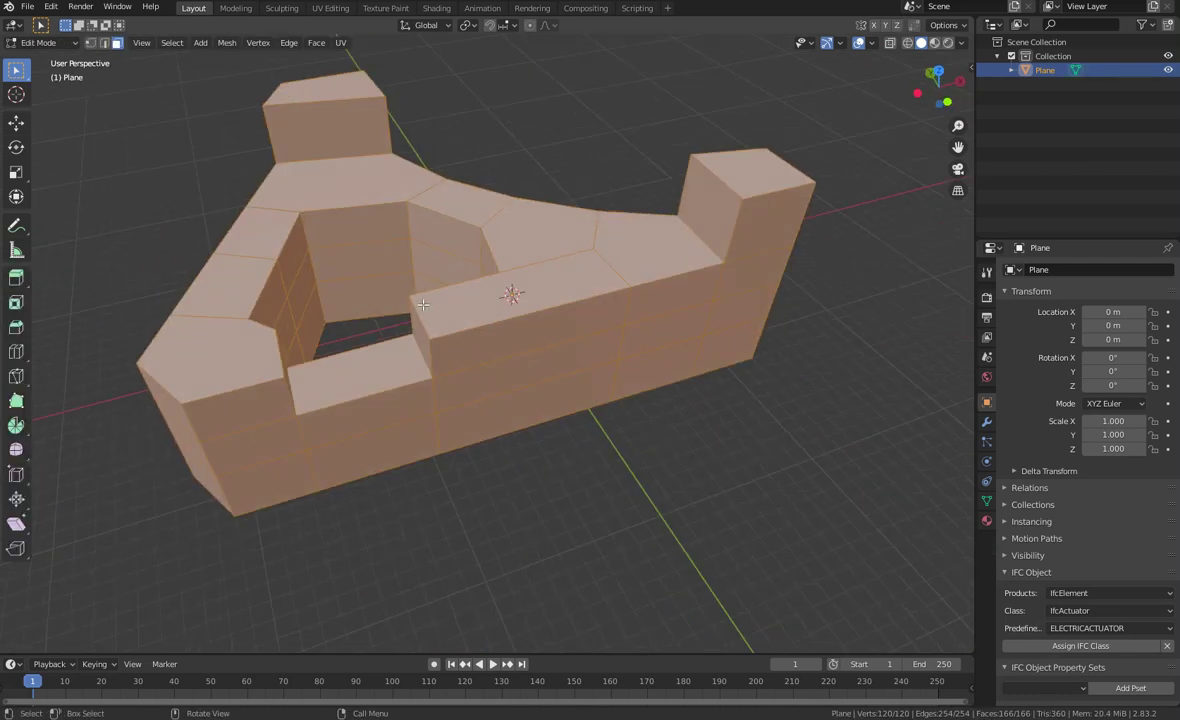
# Step: Clear the selection and browse the Select menu, briefly picking a pentagonal roof face
pyautogui.hotkey('alt', 'a')
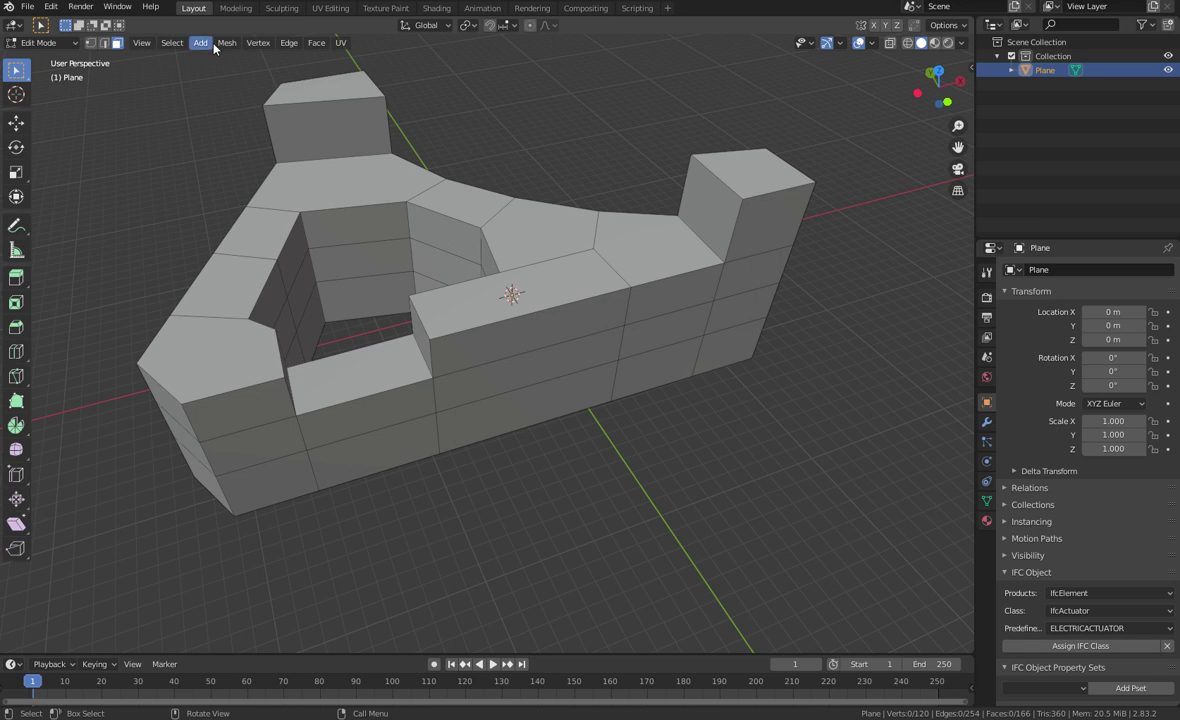
pyautogui.click(172, 43)
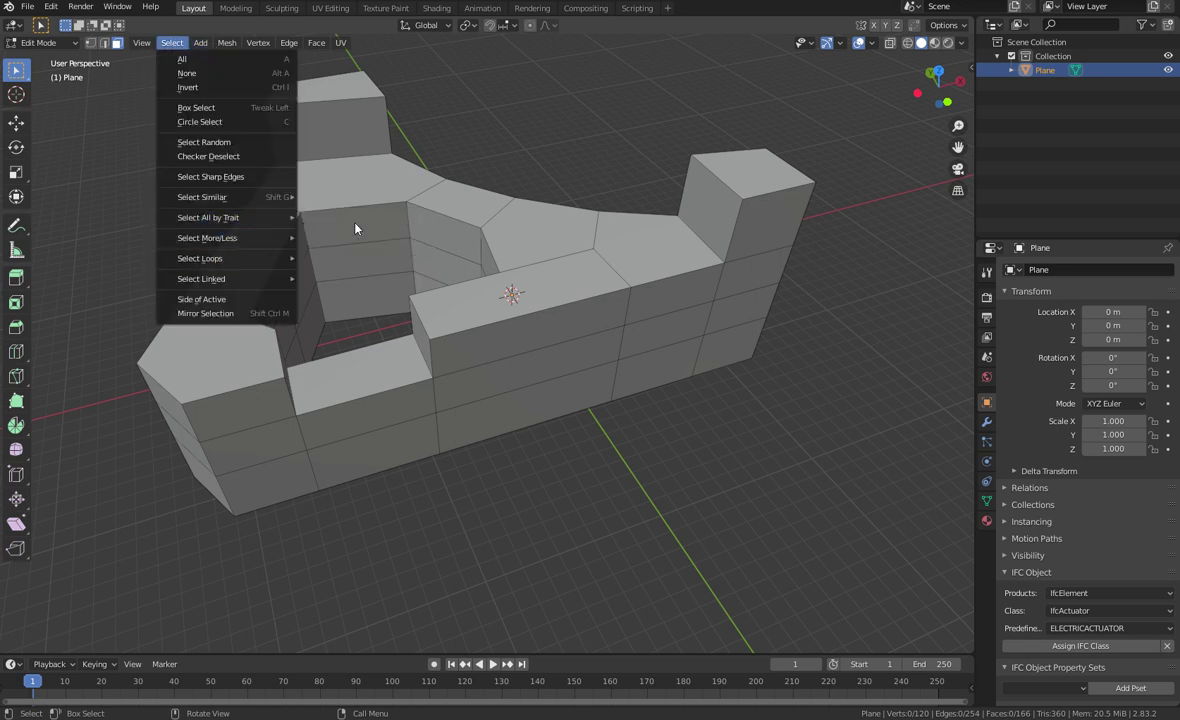
pyautogui.moveTo(237, 225)
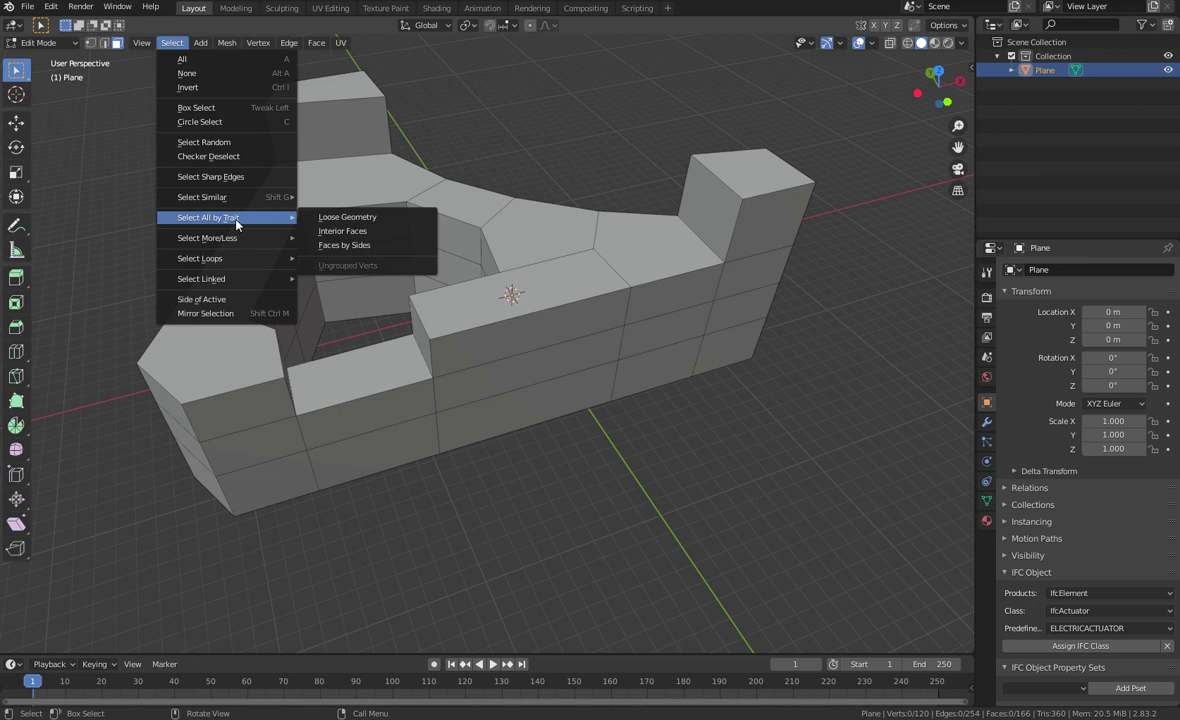
pyautogui.moveTo(420, 240); pyautogui.dragTo(467, 176, button='middle')
pyautogui.click(526, 215)
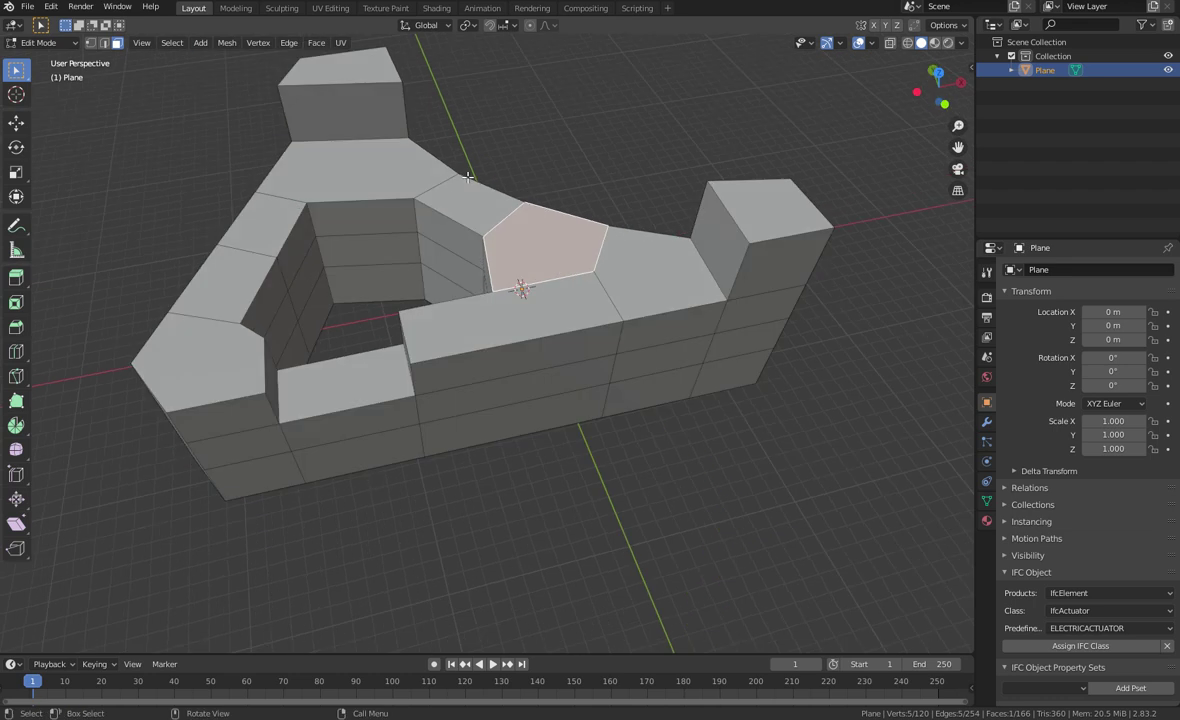
pyautogui.hotkey('alt', 'a')
# Step: Select all four-sided faces with Faces by Sides and hide them
pyautogui.click(182, 42)
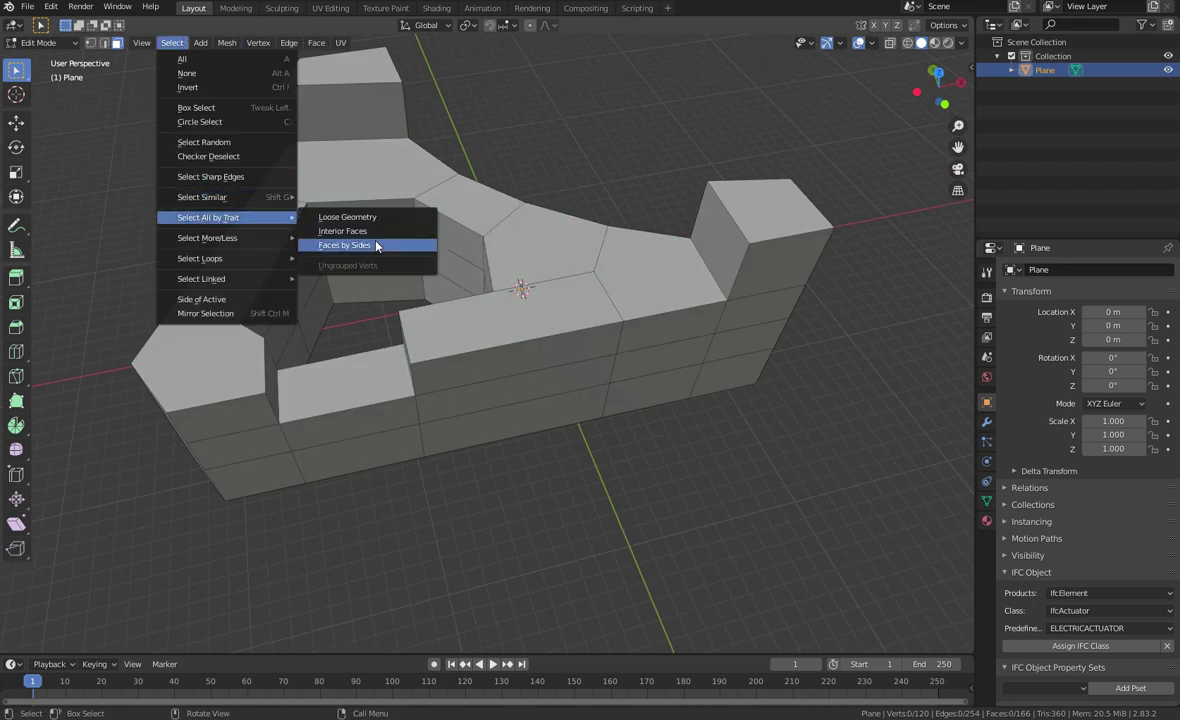
pyautogui.click(376, 245)
pyautogui.moveTo(348, 312); pyautogui.dragTo(420, 310, button='middle')
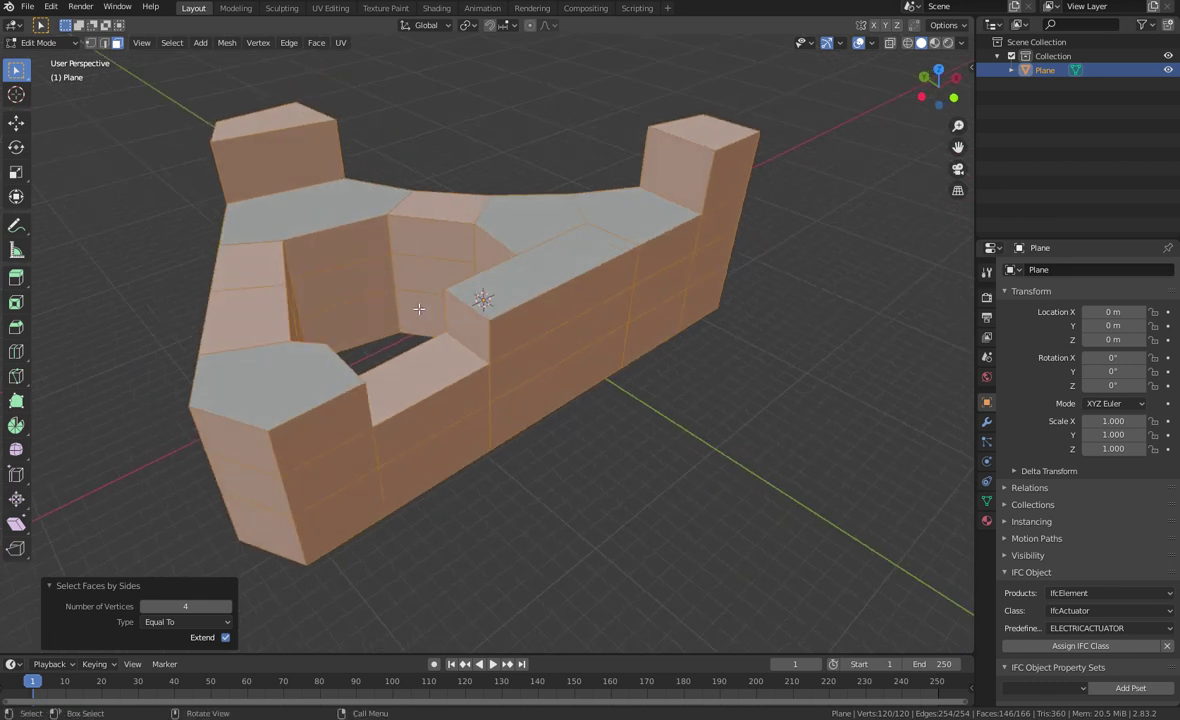
pyautogui.press('h')
pyautogui.moveTo(418, 309); pyautogui.dragTo(303, 312, button='middle')
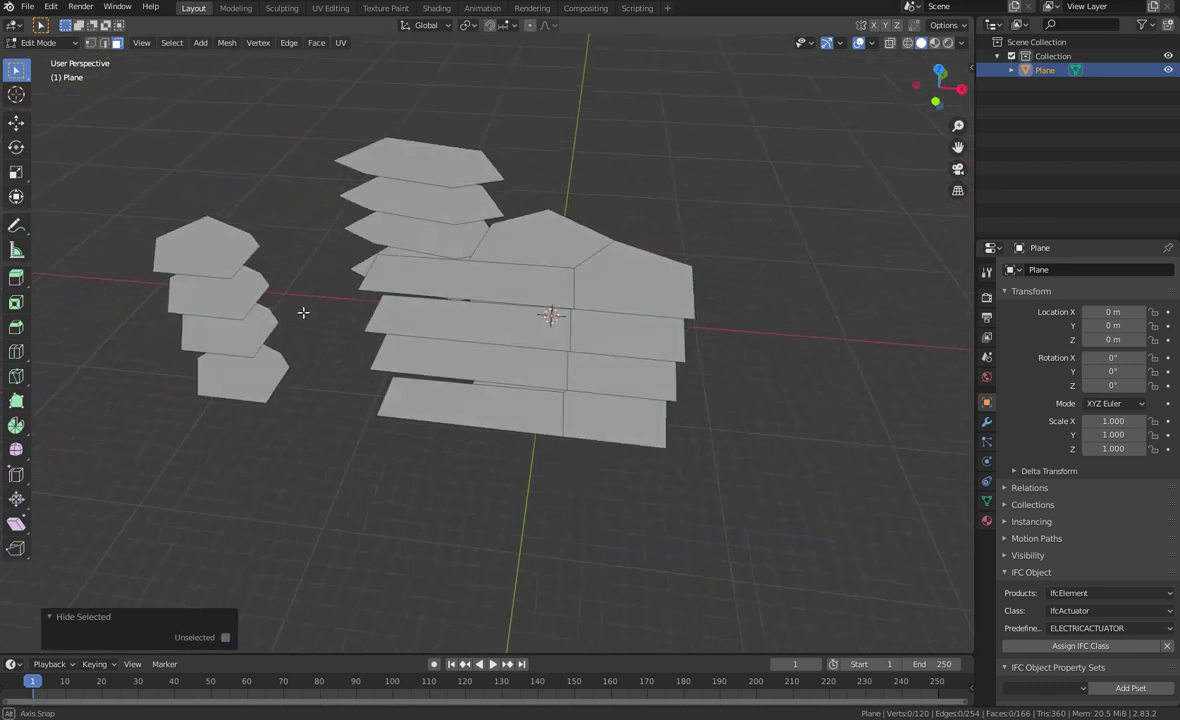
# Step: Triangulate all remaining visible non-quad faces using the Beauty method
pyautogui.press('a')
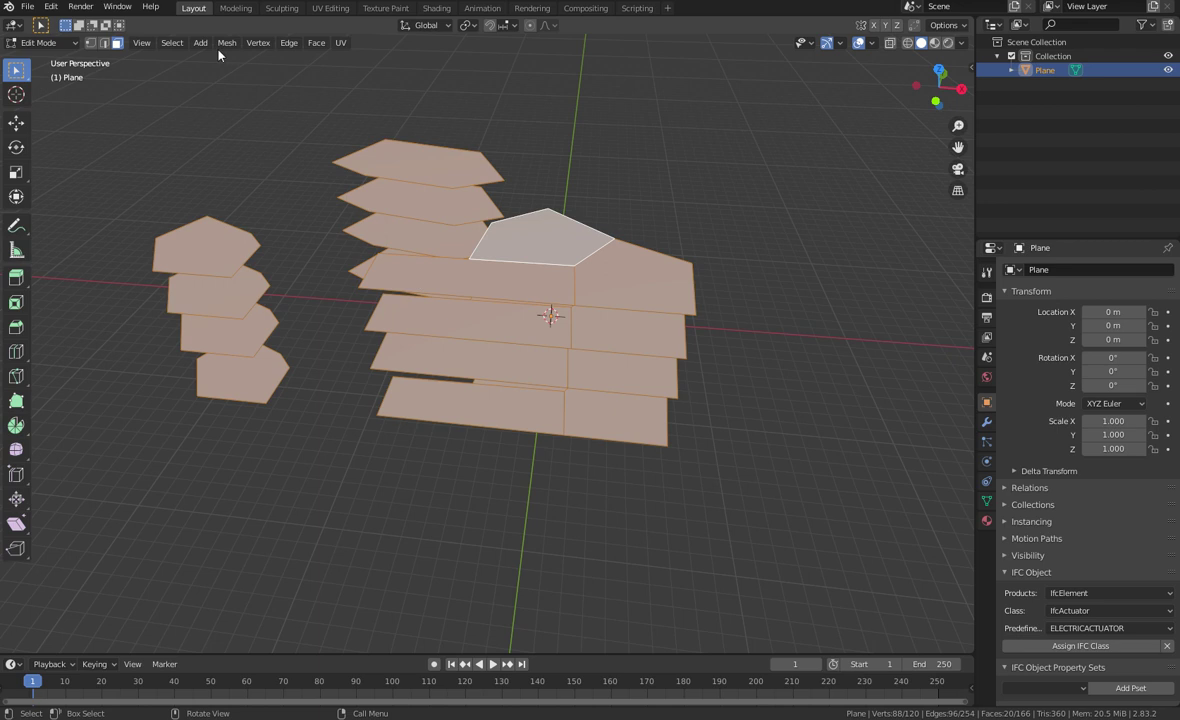
pyautogui.click(316, 42)
pyautogui.click(360, 140)
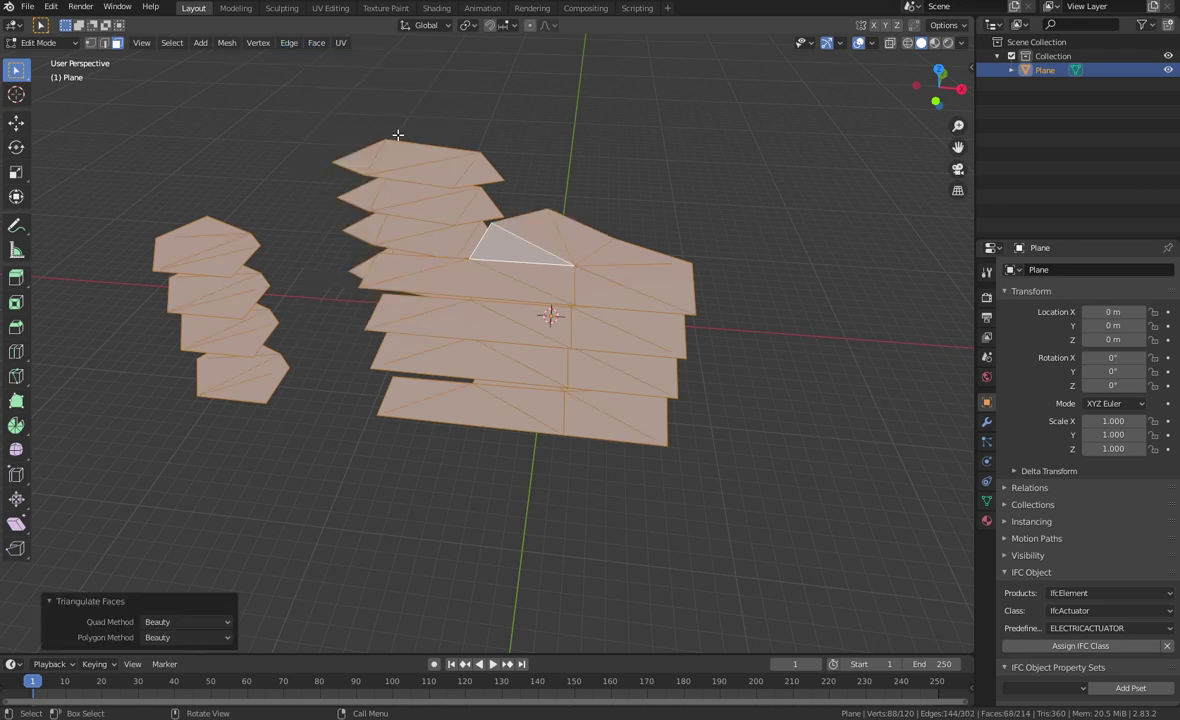
pyautogui.moveTo(503, 242)
pyautogui.mouseDown(button='middle')
pyautogui.moveTo(500, 290)
pyautogui.moveTo(461, 263)
pyautogui.moveTo(474, 290)
pyautogui.moveTo(543, 267)
pyautogui.moveTo(515, 240)
pyautogui.moveTo(522, 248)
pyautogui.mouseUp(button='middle')
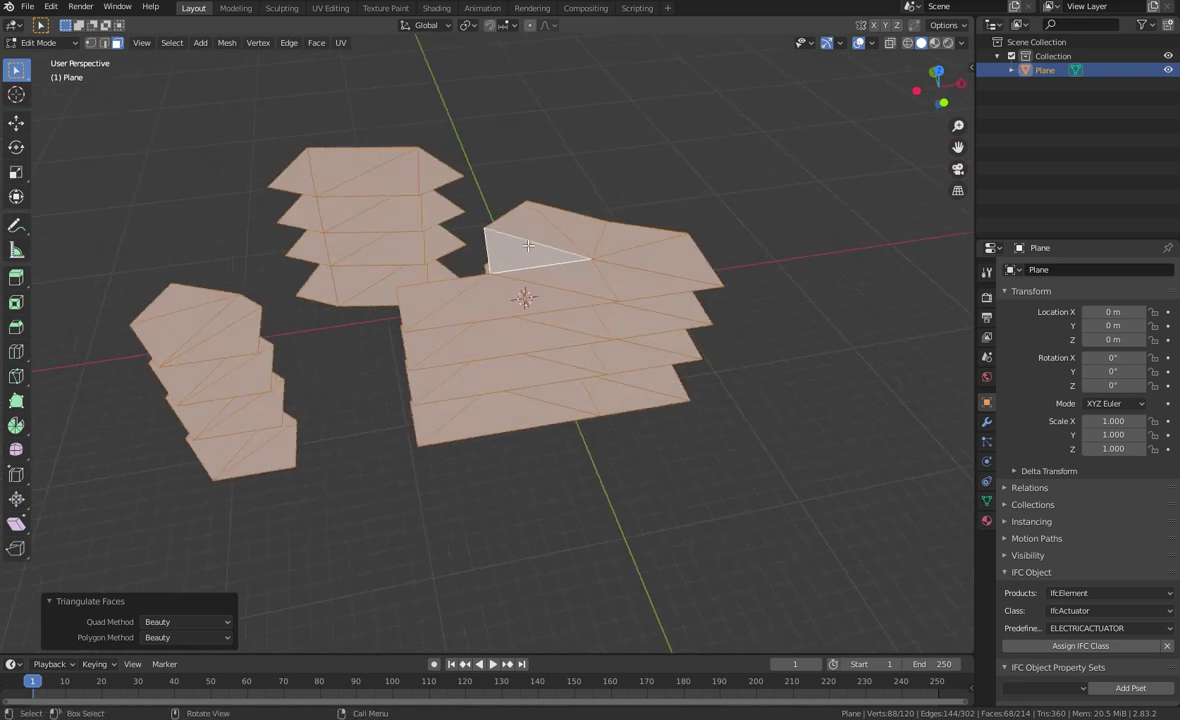
# Step: Unhide the wall faces, switch to Object Mode and copy the Plane object
pyautogui.hotkey('alt', 'h')
pyautogui.press('Tab')
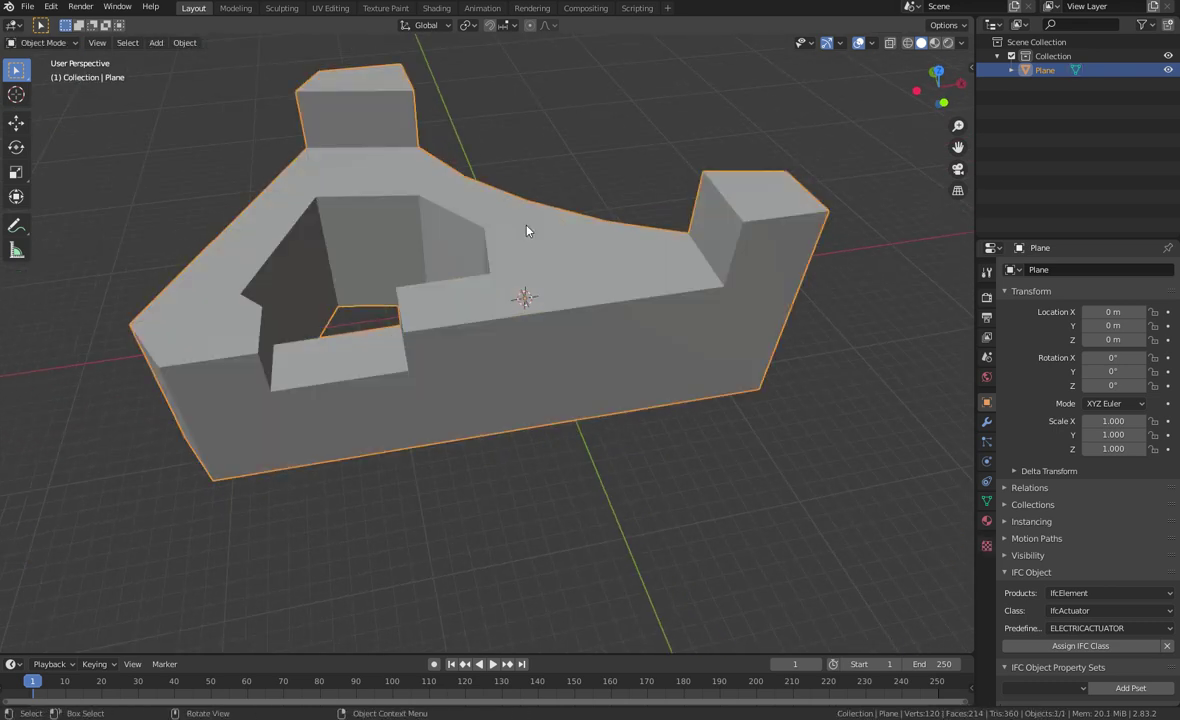
pyautogui.moveTo(527, 226); pyautogui.dragTo(404, 213, button='middle')
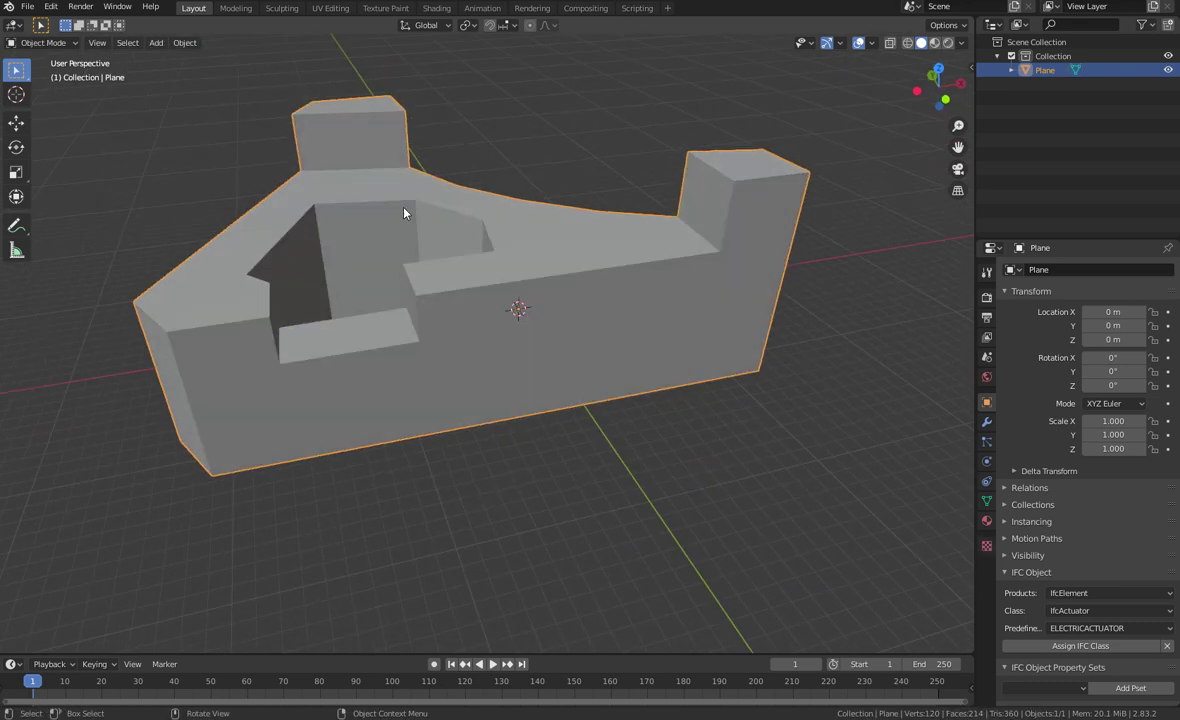
pyautogui.click(28, 7)
pyautogui.hotkey('ctrl', 'c')
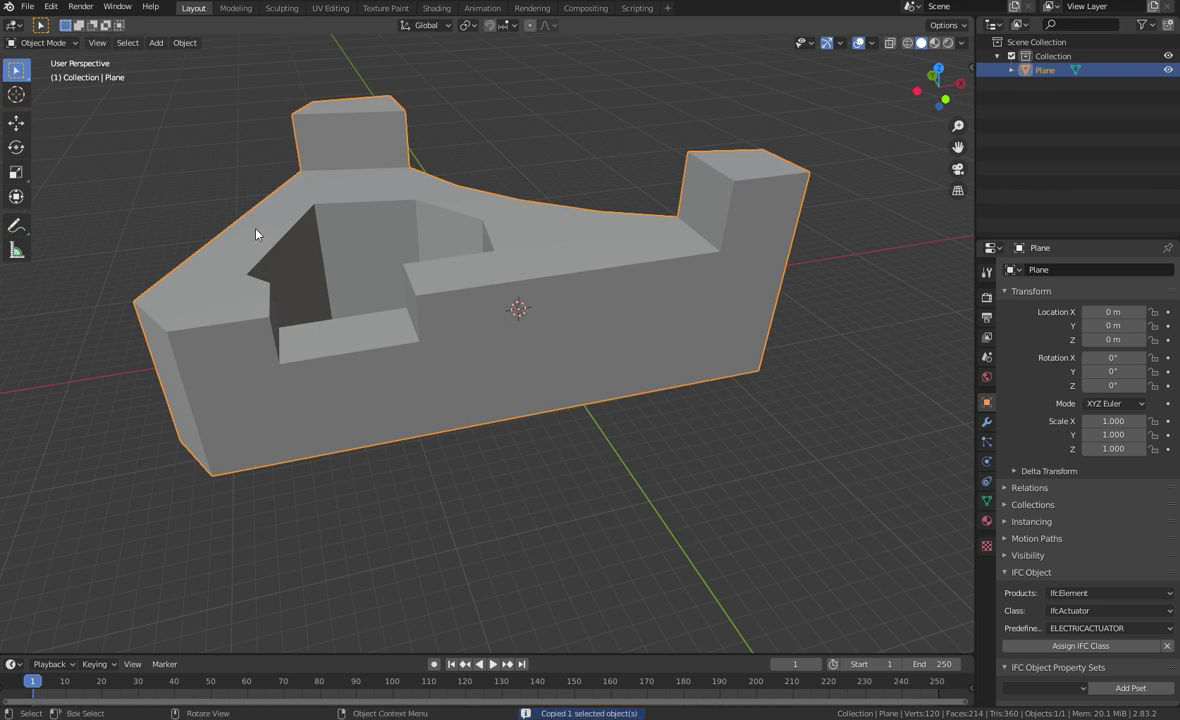
# Step: In Blender 2.79, delete the default camera, cube and lamp
pyautogui.hotkey('alt', 'Tab')
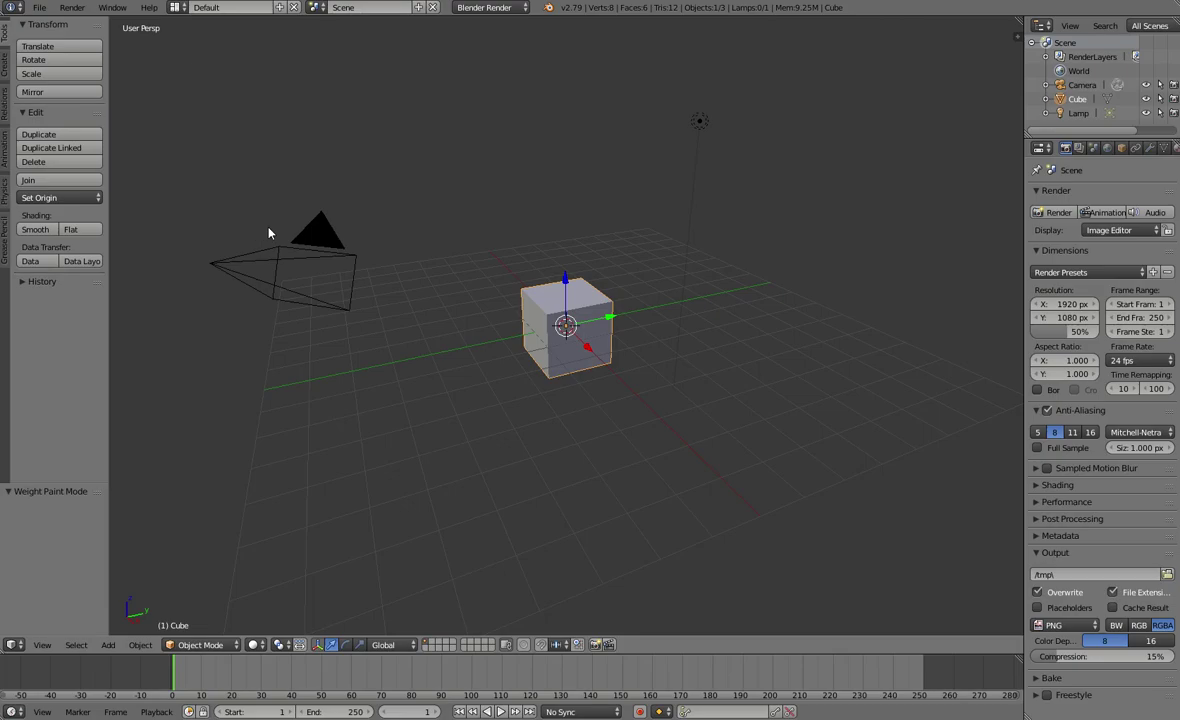
pyautogui.press('a')
pyautogui.click(524, 215)
pyautogui.press('a')
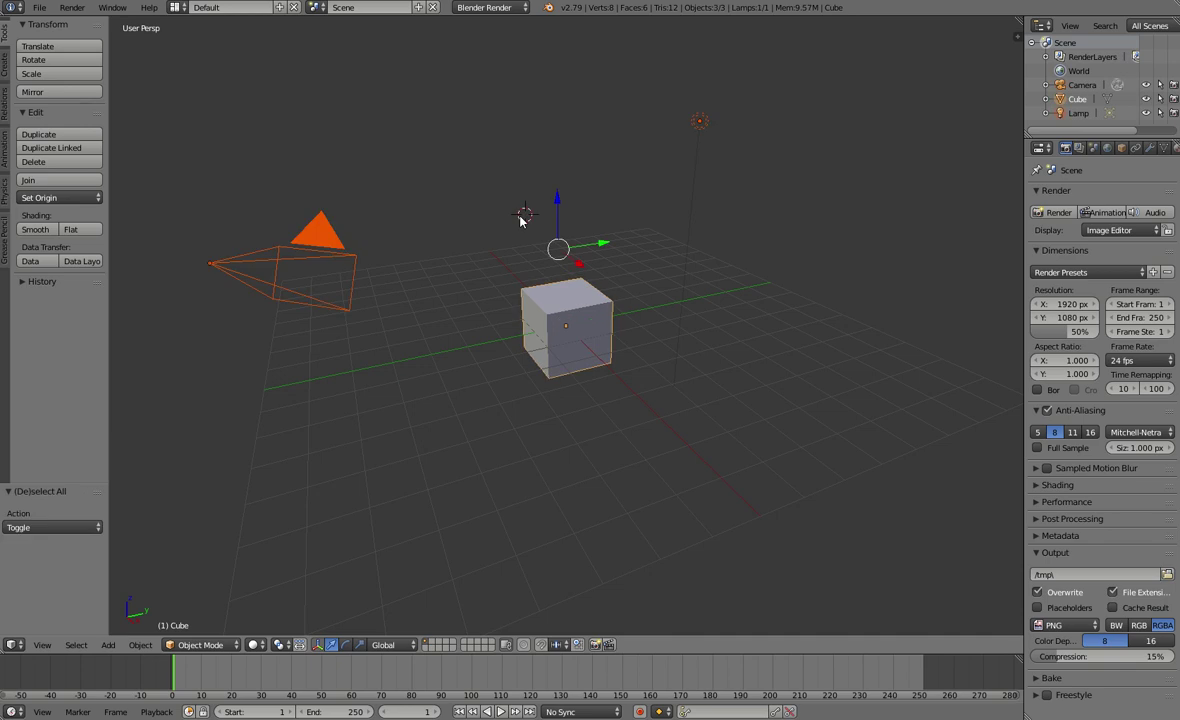
pyautogui.press('x')
pyautogui.click(498, 217)
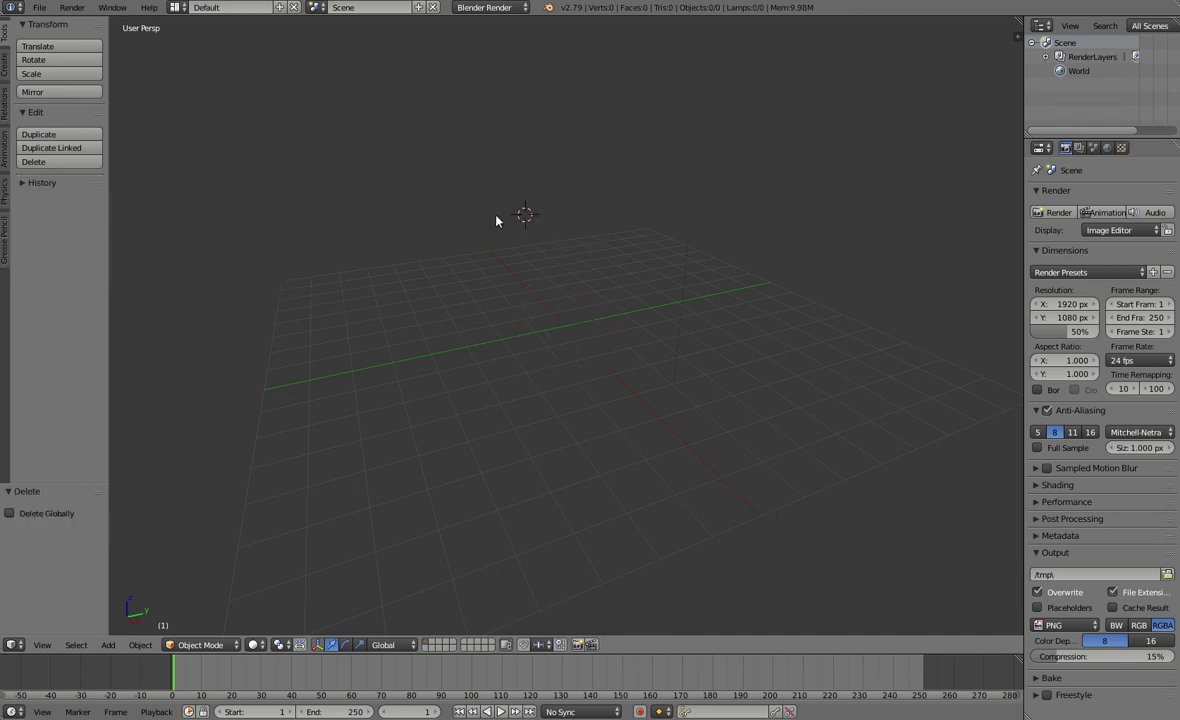
# Step: Paste the copied courtyard block into the empty scene and select it
pyautogui.hotkey('ctrl', 'v')
pyautogui.scroll(-5, 487, 240)
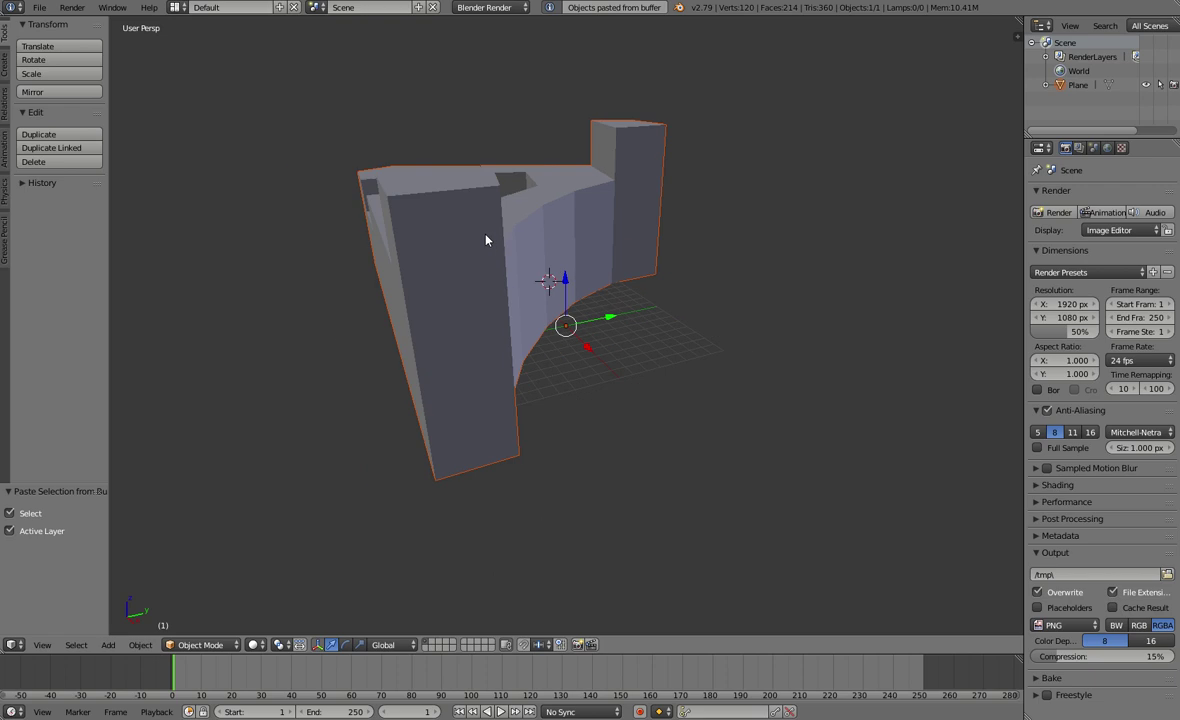
pyautogui.moveTo(352, 282); pyautogui.dragTo(610, 262, button='middle')
pyautogui.rightClick(580, 294)
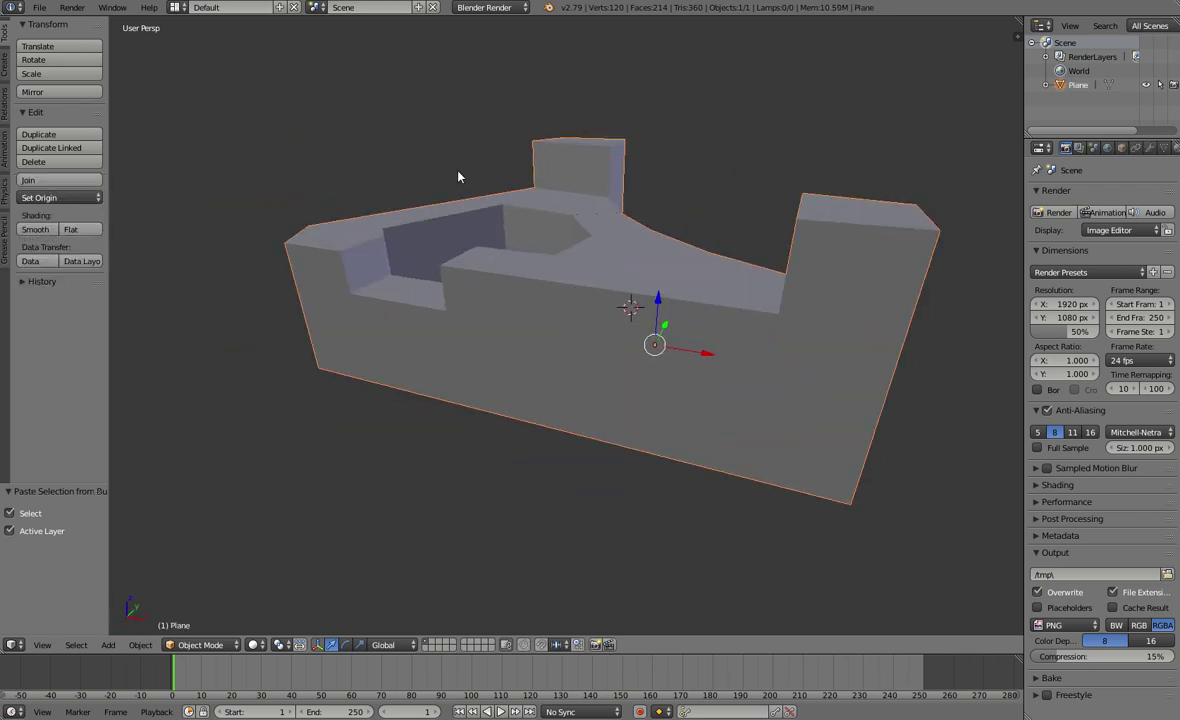
# Step: Export the Plane block through Autocad (.dxf) as 1.dxf with Export Mesh As set to POLYFACE
pyautogui.click(42, 9)
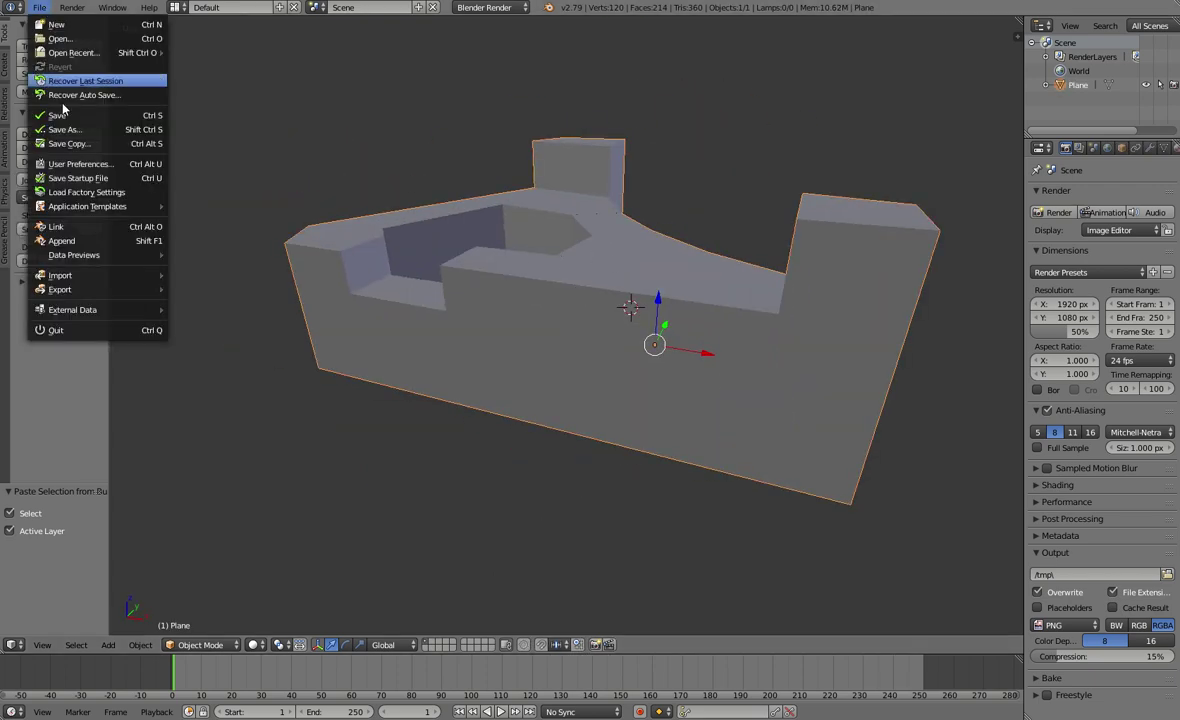
pyautogui.moveTo(78, 289)
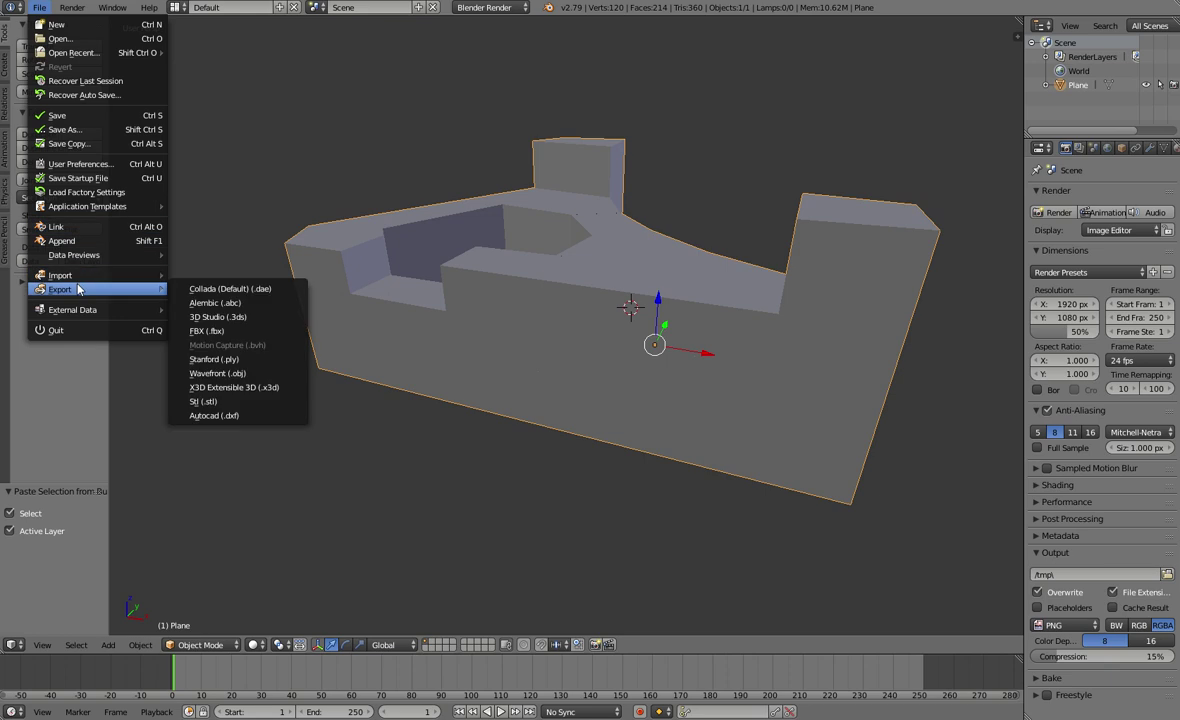
pyautogui.click(237, 415)
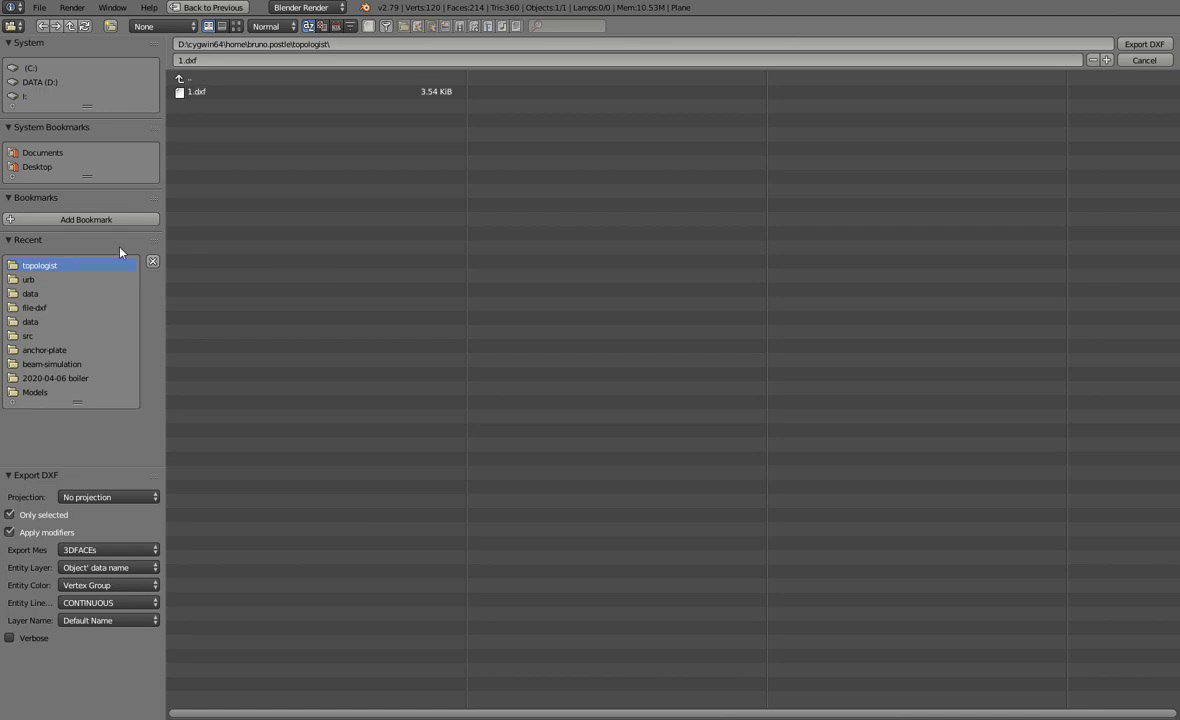
pyautogui.click(112, 550)
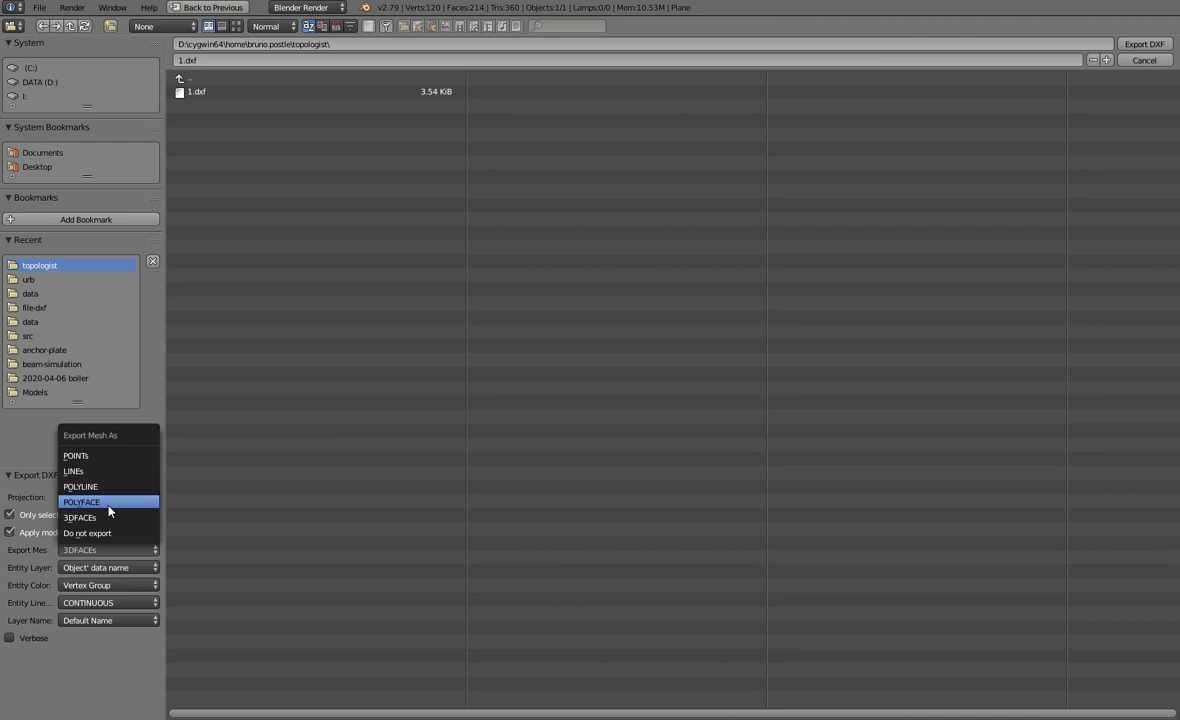
pyautogui.click(110, 502)
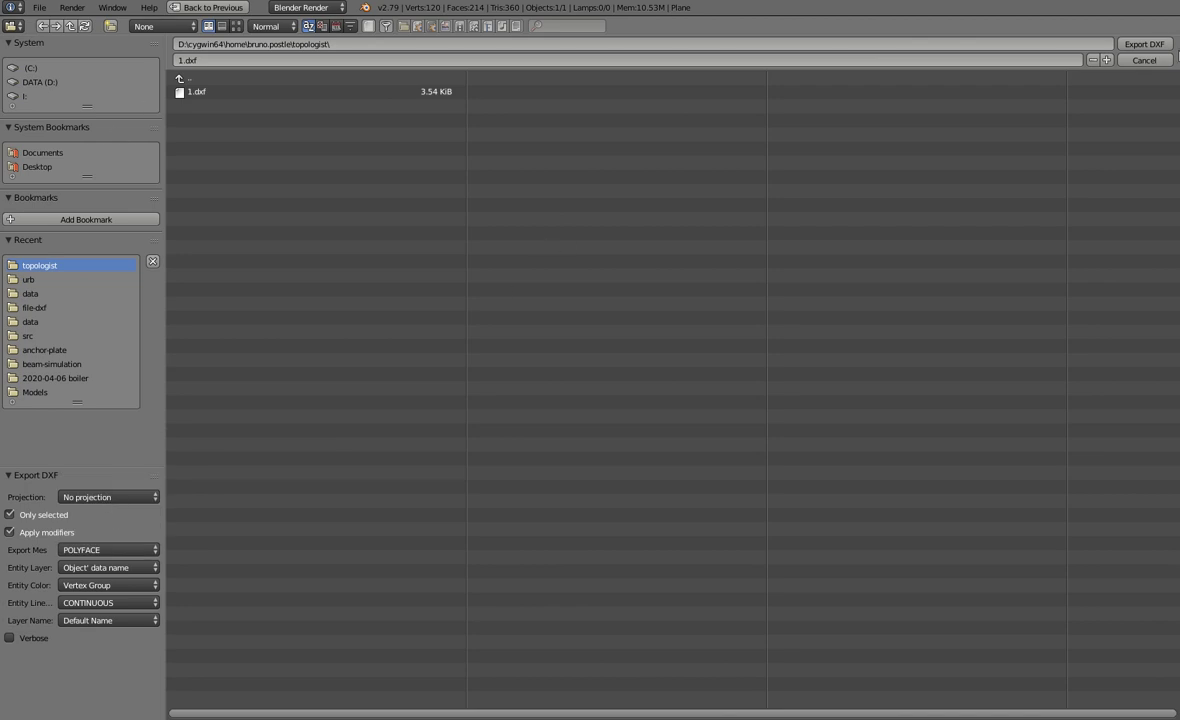
pyautogui.click(1152, 45)
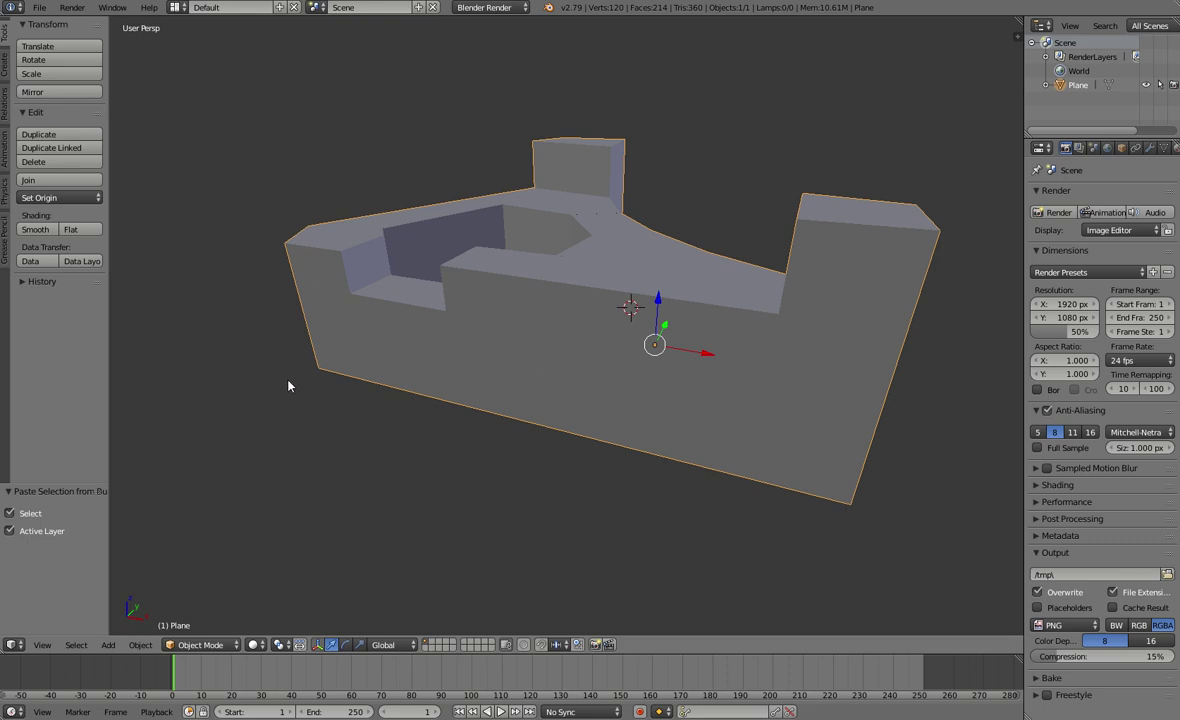
# Step: In the terminal, list the topologist folder's files with ls -l
pyautogui.hotkey('alt', 'Tab')
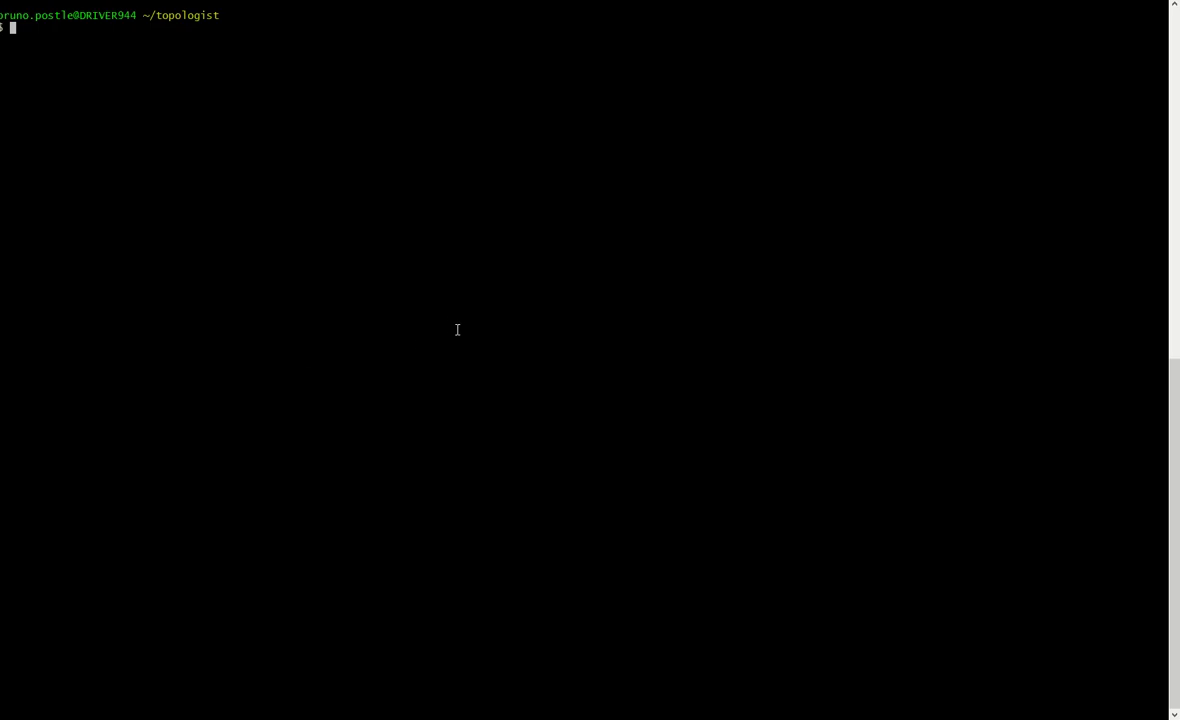
pyautogui.write('ls -l')
pyautogui.press('Return')
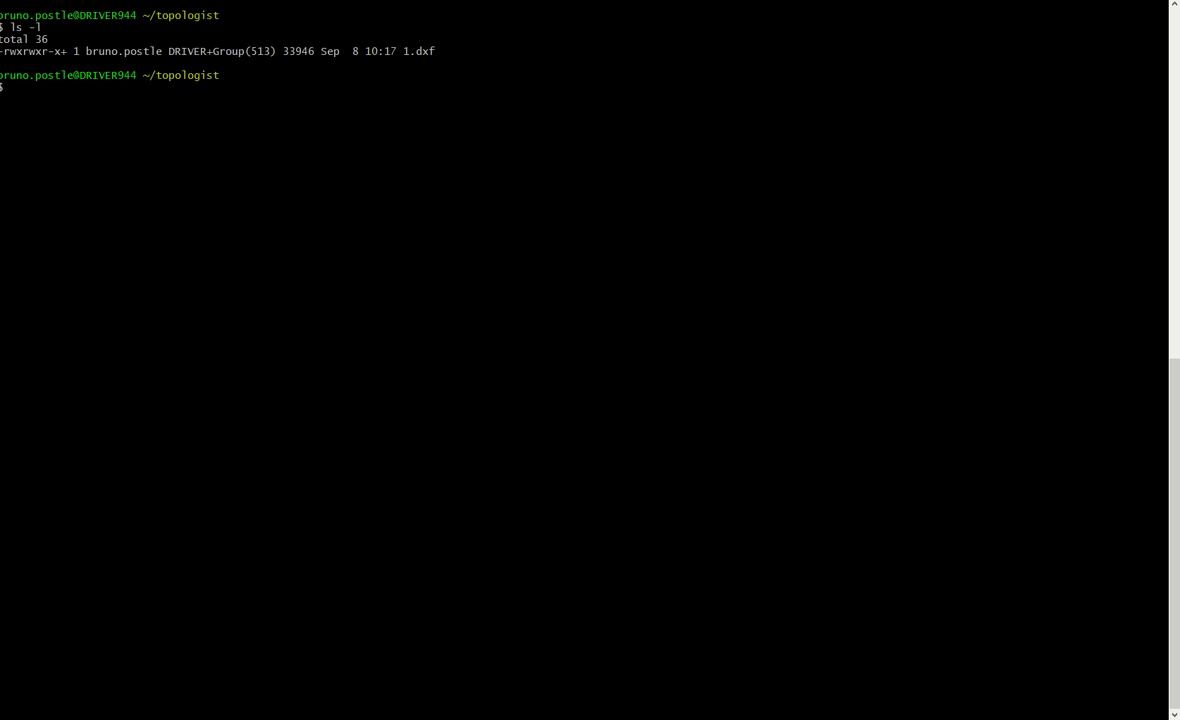
# Step: Run urb-topologise.pl 1.dxf 1.molior to generate 33 cells, then start vim 1.molior
pyautogui.write('urb-top')
pyautogui.press('Tab')
pyautogui.write('1.d')
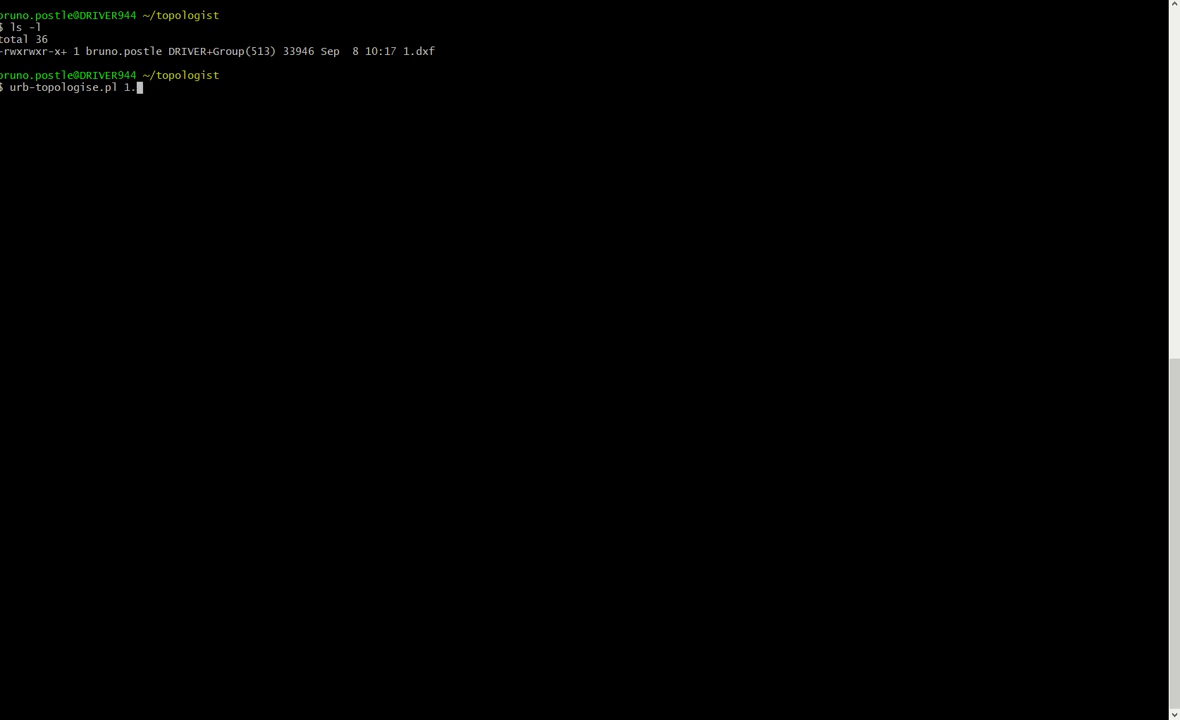
pyautogui.press('Tab')
pyautogui.write('1.molior')
pyautogui.press('Return')
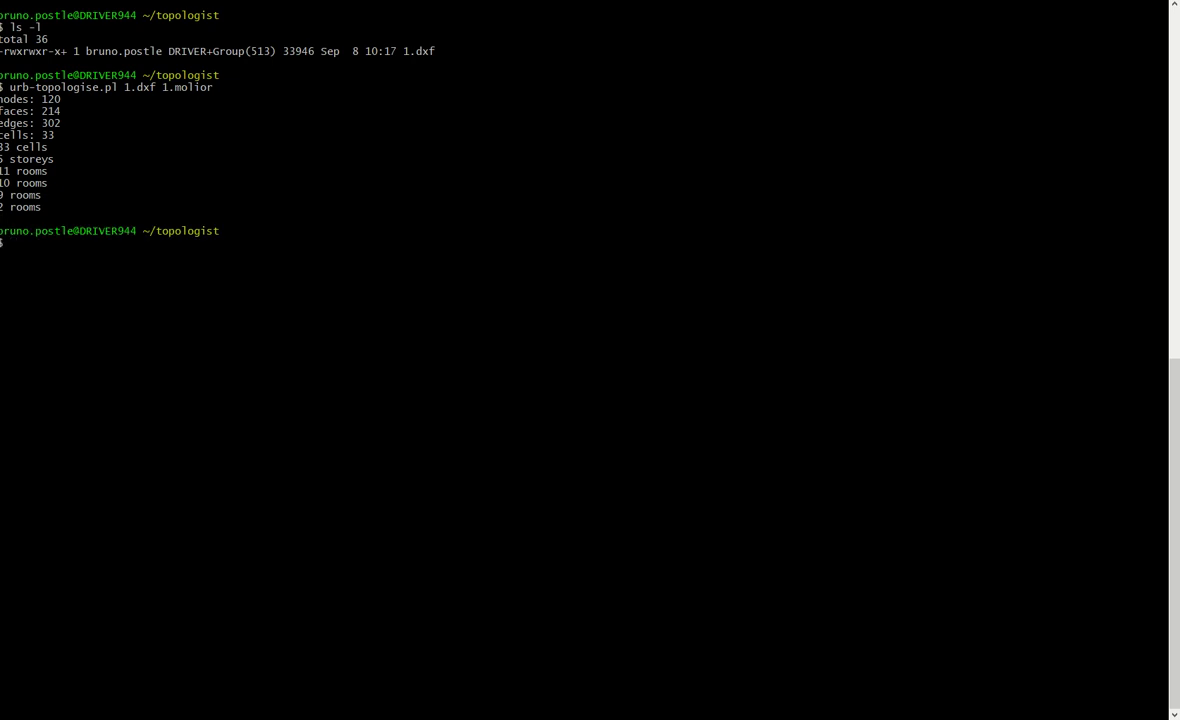
pyautogui.write('vim 1.molior')
# Step: Page through 1.molior's wall and window data in Vim, then quit with :q
pyautogui.press('Return')
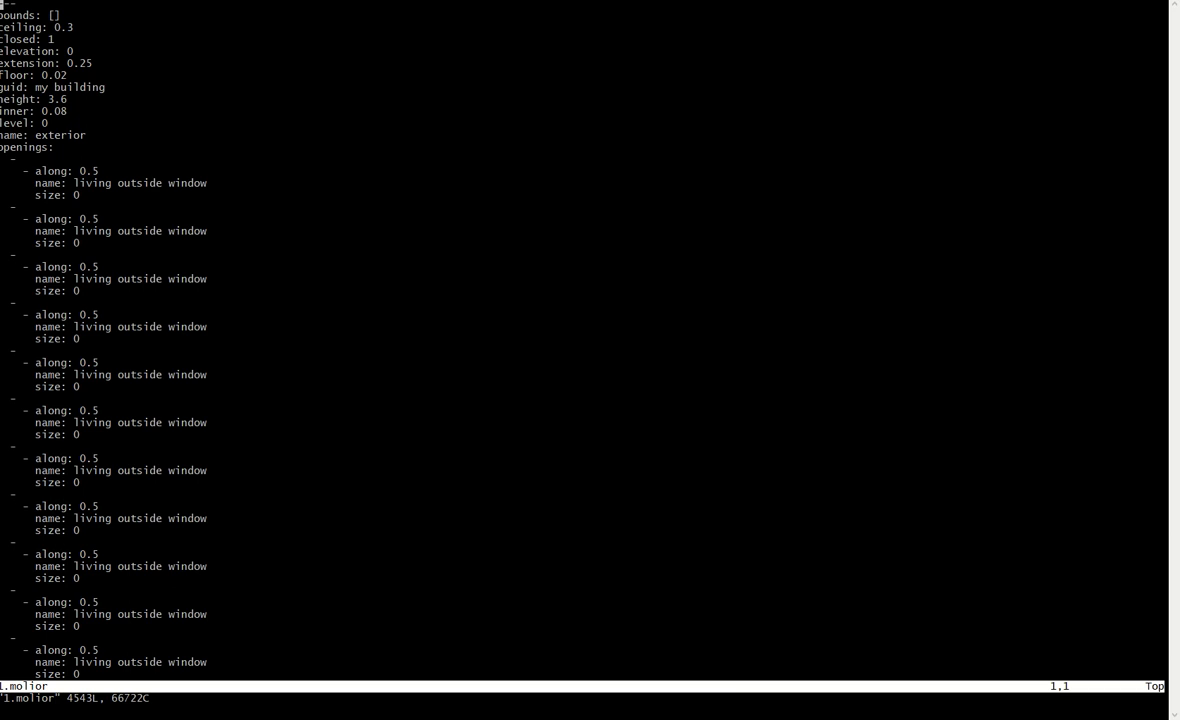
pyautogui.hotkey('ctrl', 'f')
pyautogui.hotkey('ctrl', 'f')
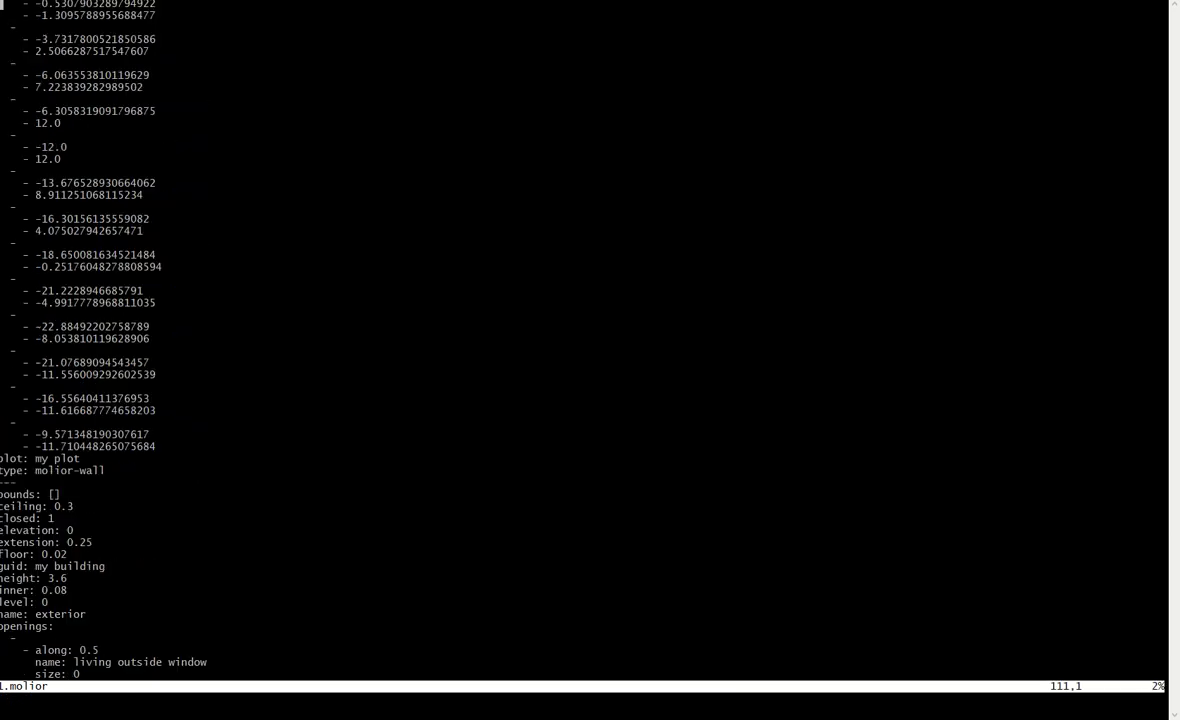
pyautogui.hotkey('ctrl', 'f')
pyautogui.hotkey('ctrl', 'f')
pyautogui.hotkey('ctrl', 'f')
pyautogui.hotkey('ctrl', 'f')
pyautogui.hotkey('ctrl', 'f')
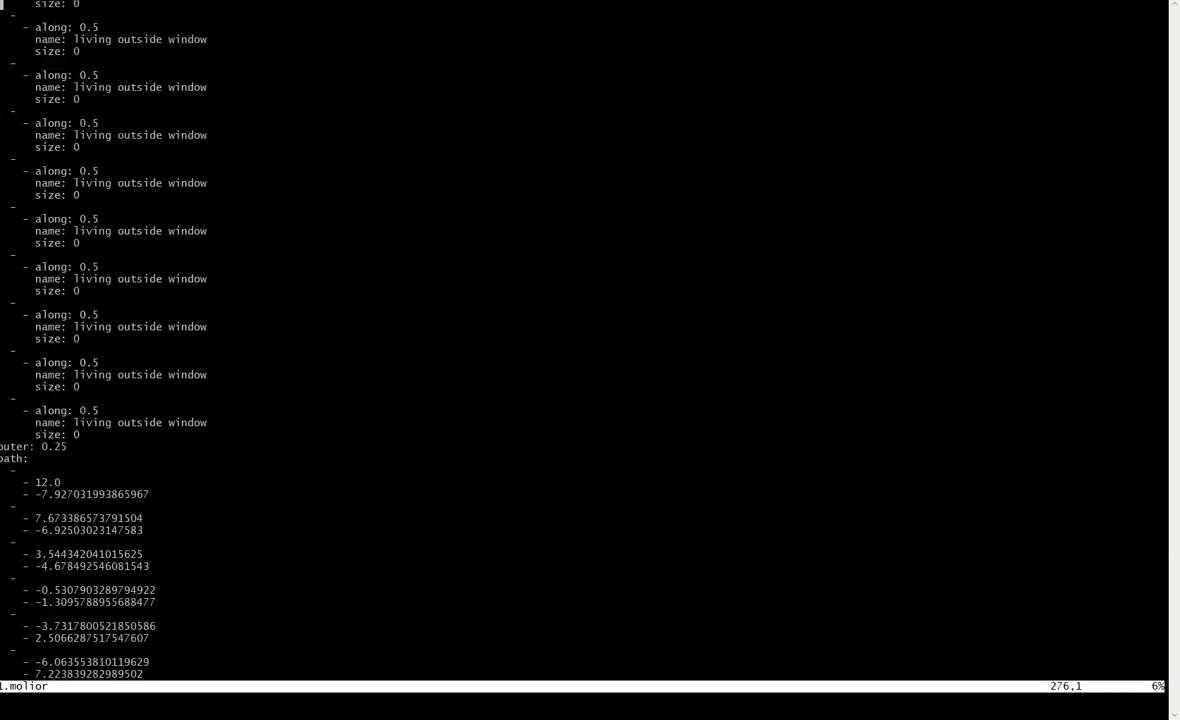
pyautogui.hotkey('ctrl', 'f')
pyautogui.hotkey('ctrl', 'f')
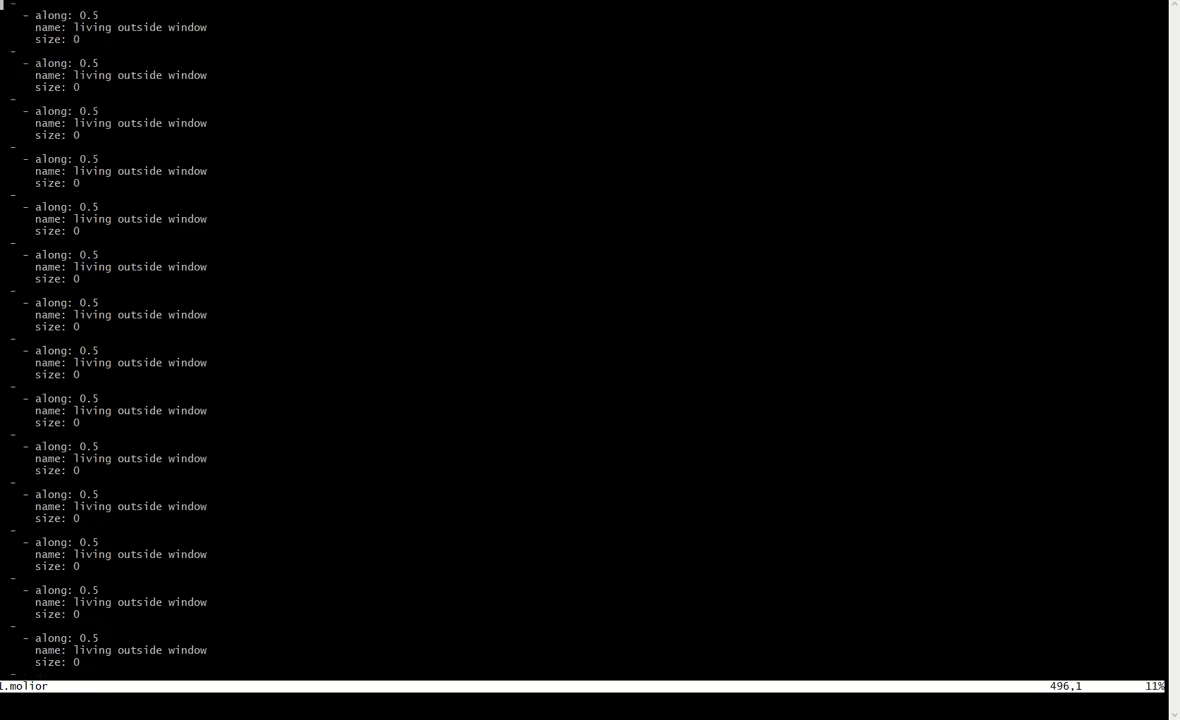
pyautogui.write(':q')
pyautogui.press('Return')
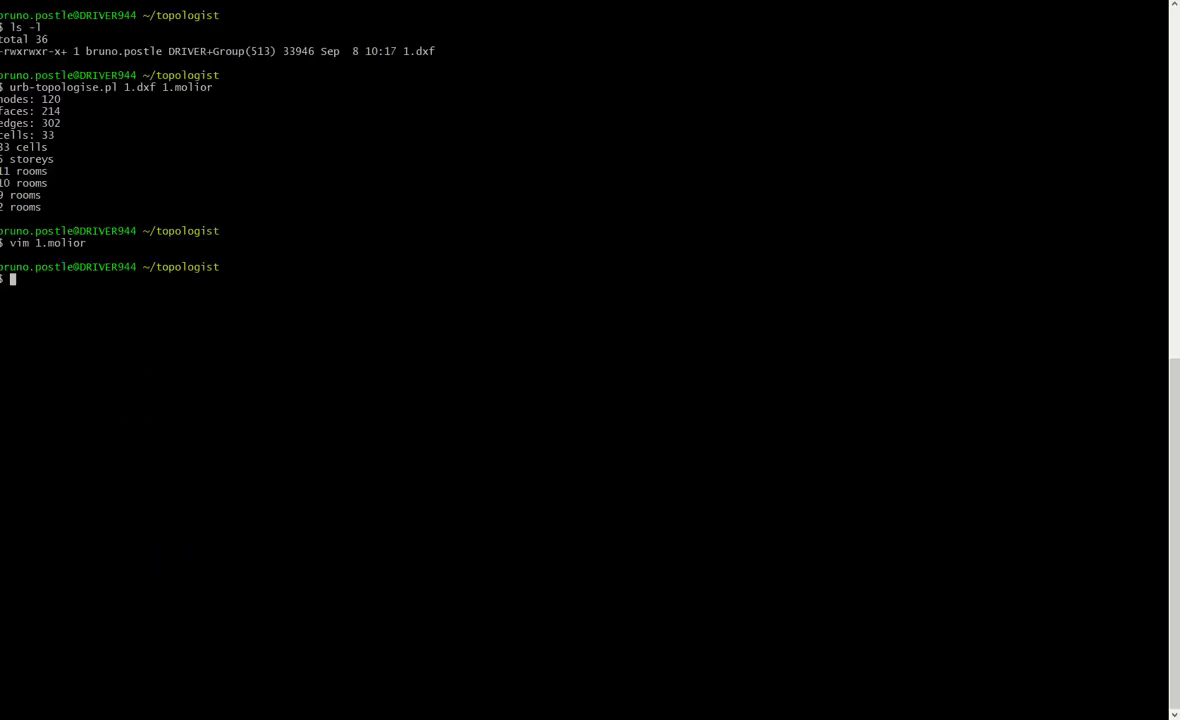
# Step: Run molior-ifc.pl 1.molior 1.ifc to write the IFC file
pyautogui.write('molior-ifc.pl 1.ifc')
pyautogui.press('BackSpace')
pyautogui.press('BackSpace')
pyautogui.press('BackSpace')
pyautogui.write('mo')
pyautogui.press('Tab')
pyautogui.write('1.ifc')
pyautogui.press('Return')
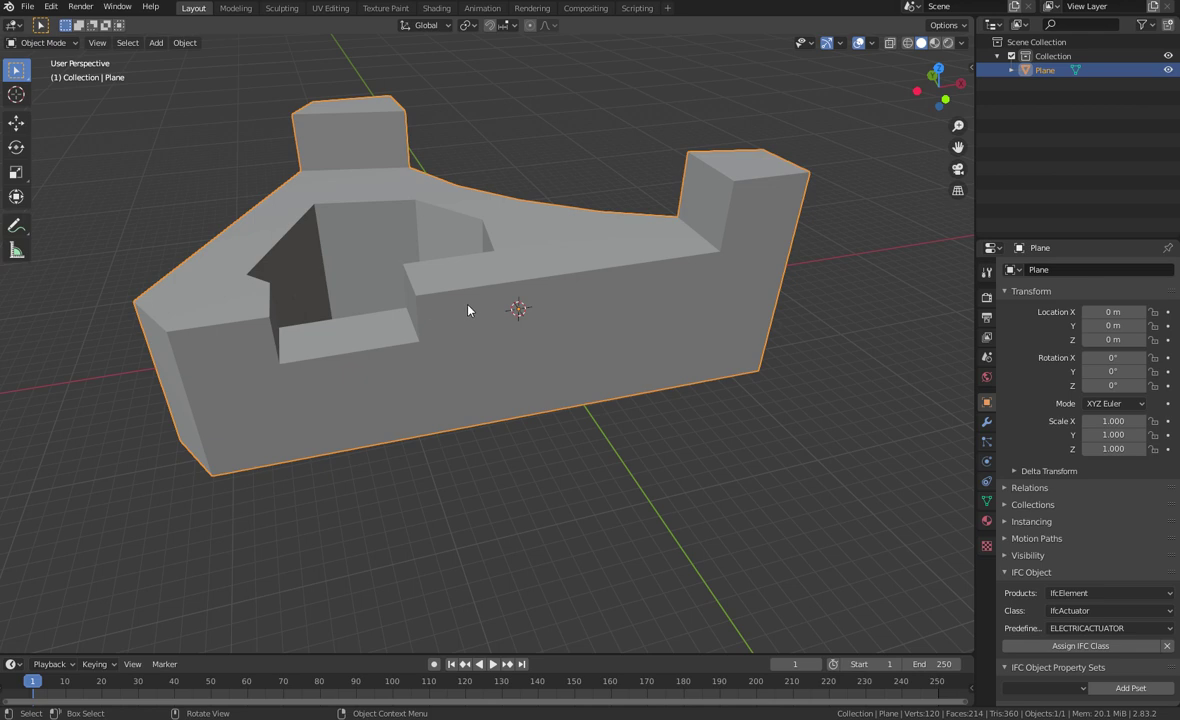
# Step: Hide the Plane block and import 1.ifc as Industry Foundation Classes
pyautogui.press('h')
pyautogui.click(28, 7)
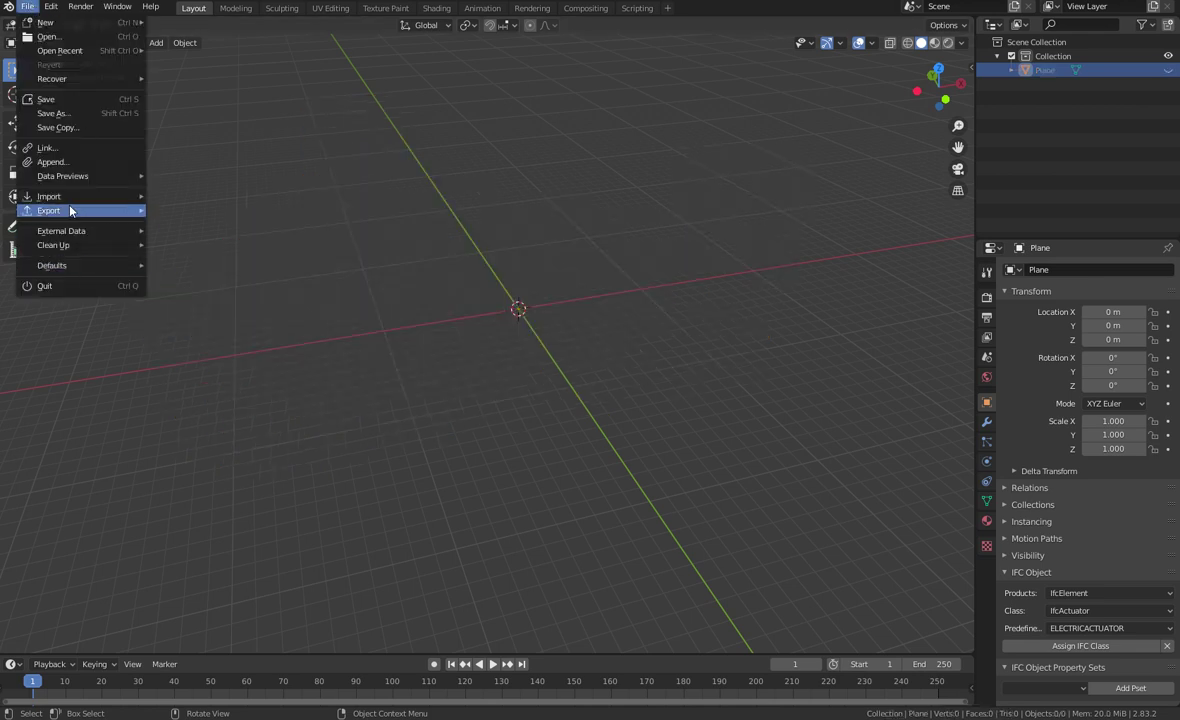
pyautogui.moveTo(70, 197)
pyautogui.click(271, 351)
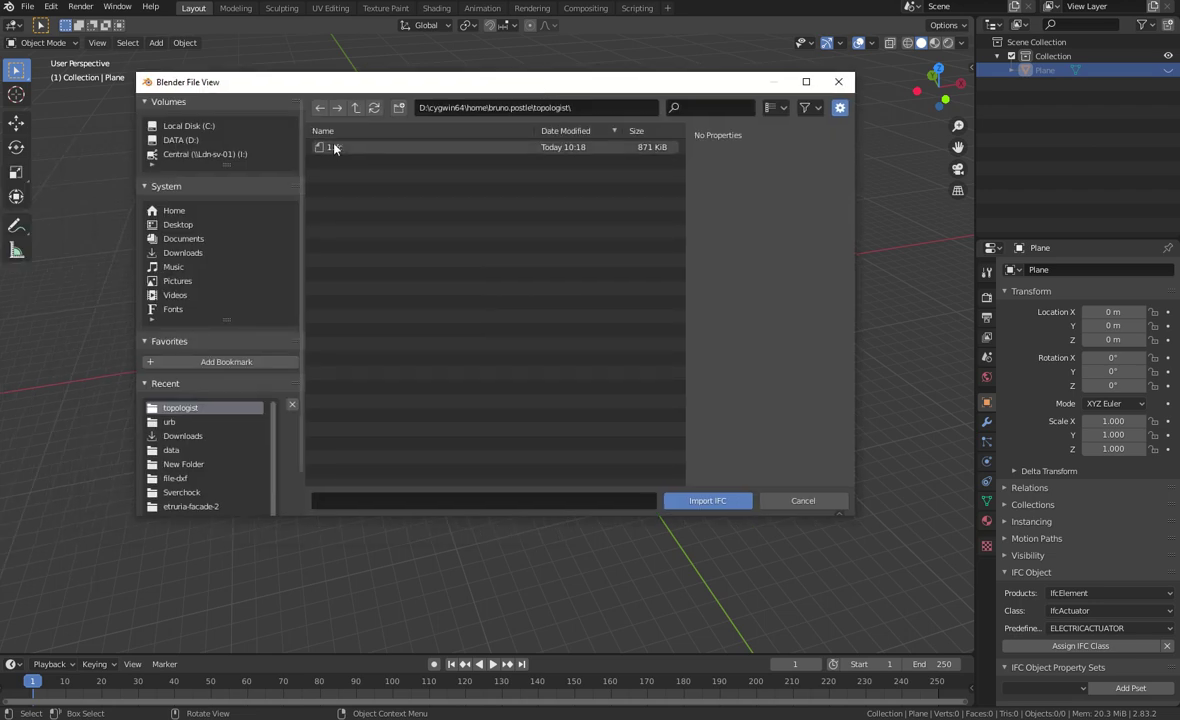
pyautogui.doubleClick(335, 148)
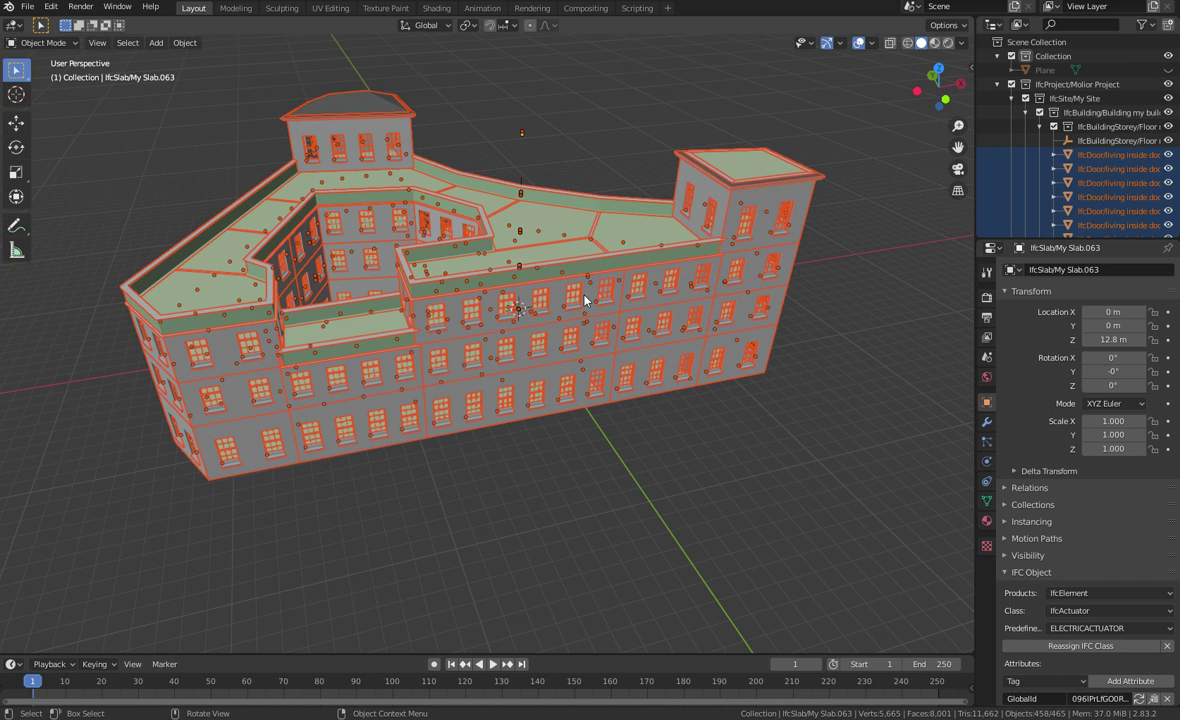
# Step: Deselect everything and orbit from a level front view around to the curved facade
pyautogui.click(502, 134)
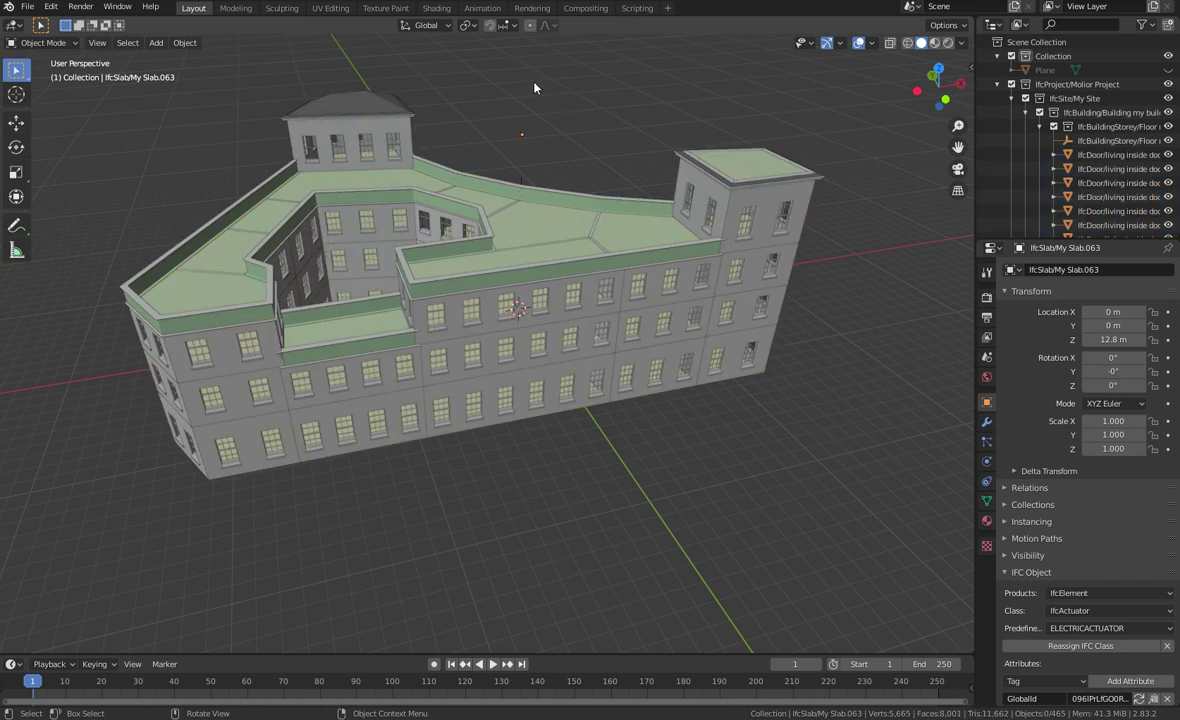
pyautogui.moveTo(534, 88); pyautogui.dragTo(483, 383, button='middle')
pyautogui.moveTo(478, 342); pyautogui.dragTo(751, 342, button='middle')
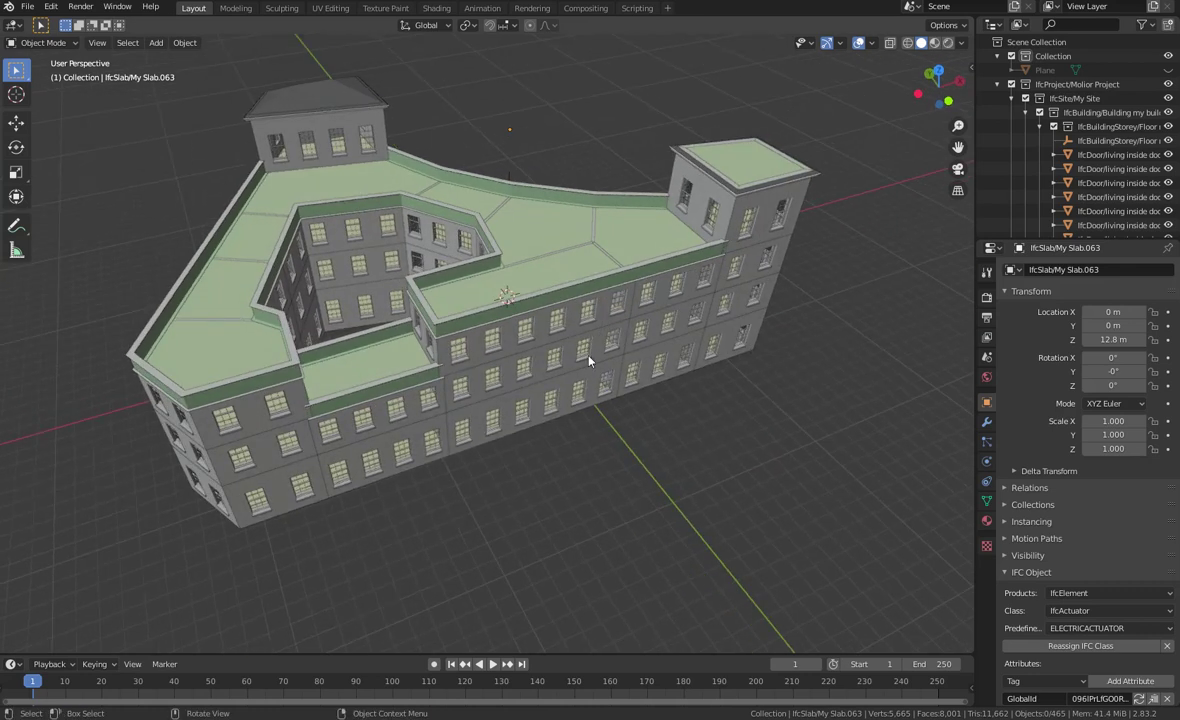
pyautogui.scroll(5, 700, 230)
pyautogui.scroll(-3, 686, 200)
pyautogui.moveTo(366, 92); pyautogui.dragTo(767, 311, button='middle')
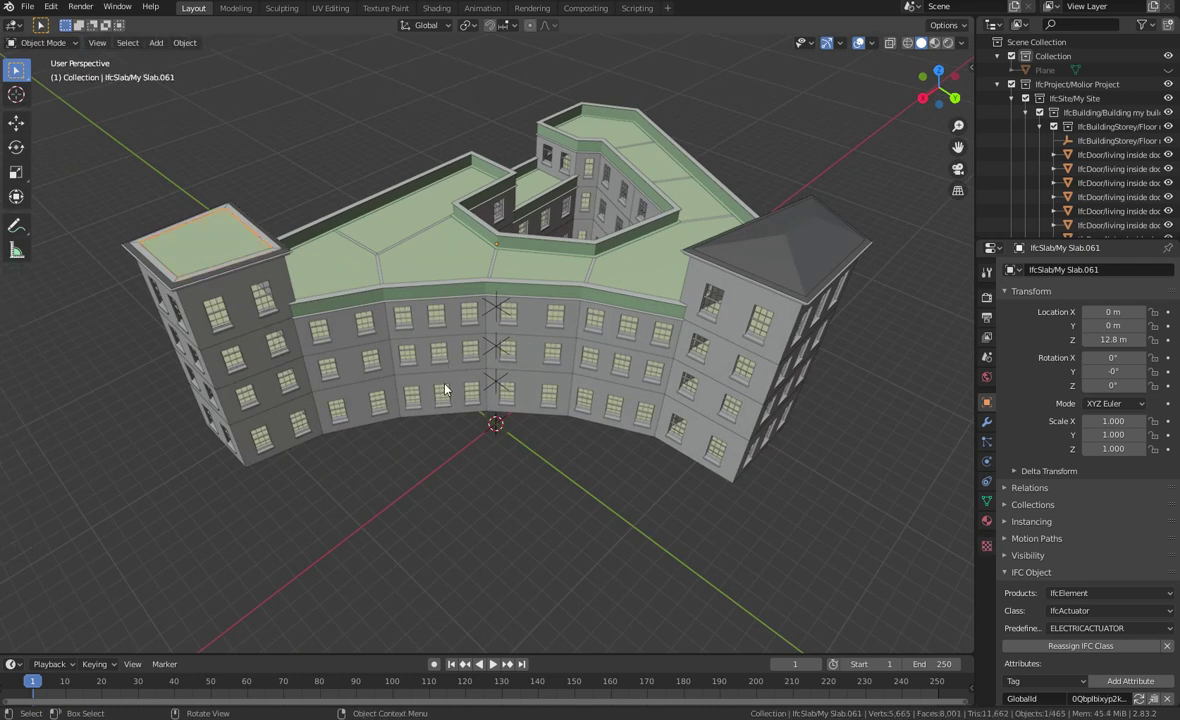
# Step: Clear the selection and look through the View Layer and Scene property panels
pyautogui.press('a')
pyautogui.click(512, 515)
pyautogui.click(988, 339)
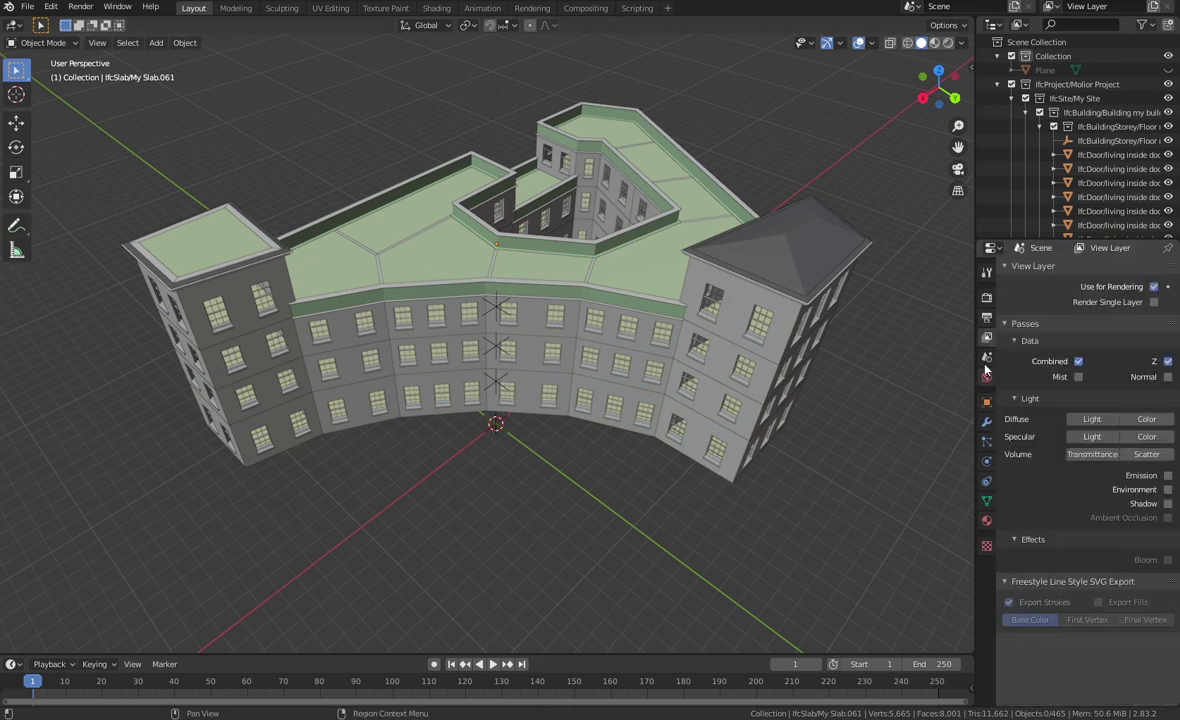
pyautogui.click(986, 358)
pyautogui.scroll(-10, 1075, 488)
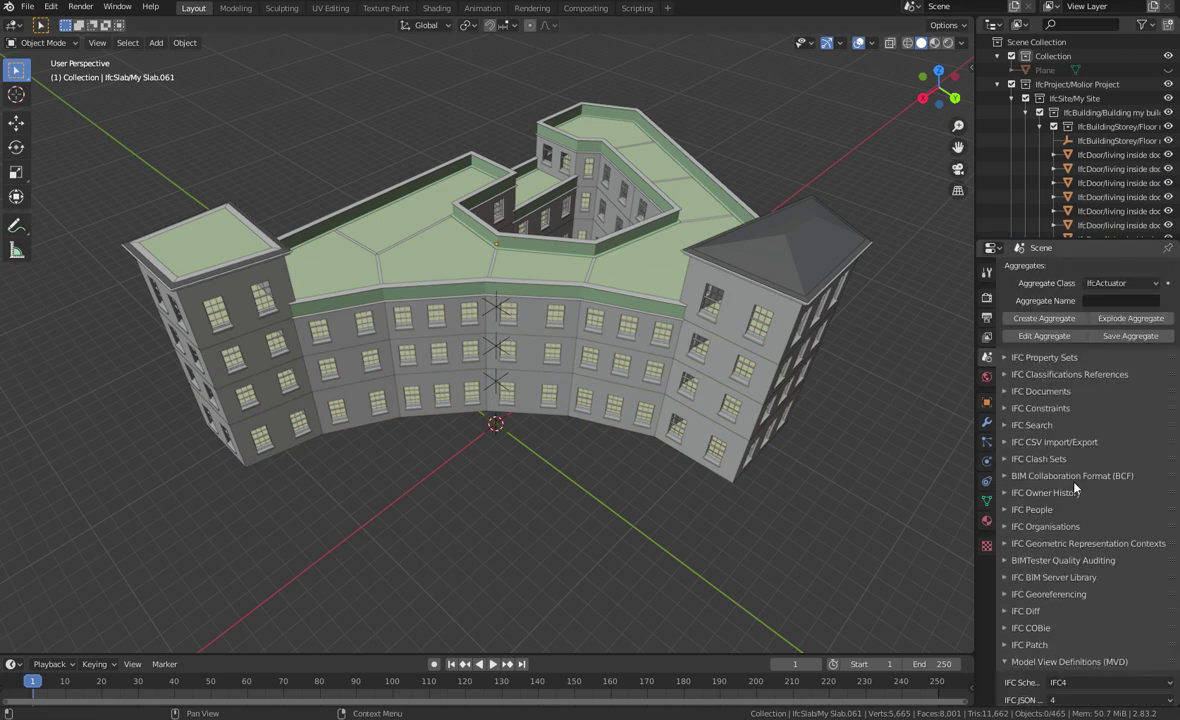
pyautogui.scroll(-10, 1075, 488)
pyautogui.scroll(20, 1072, 430)
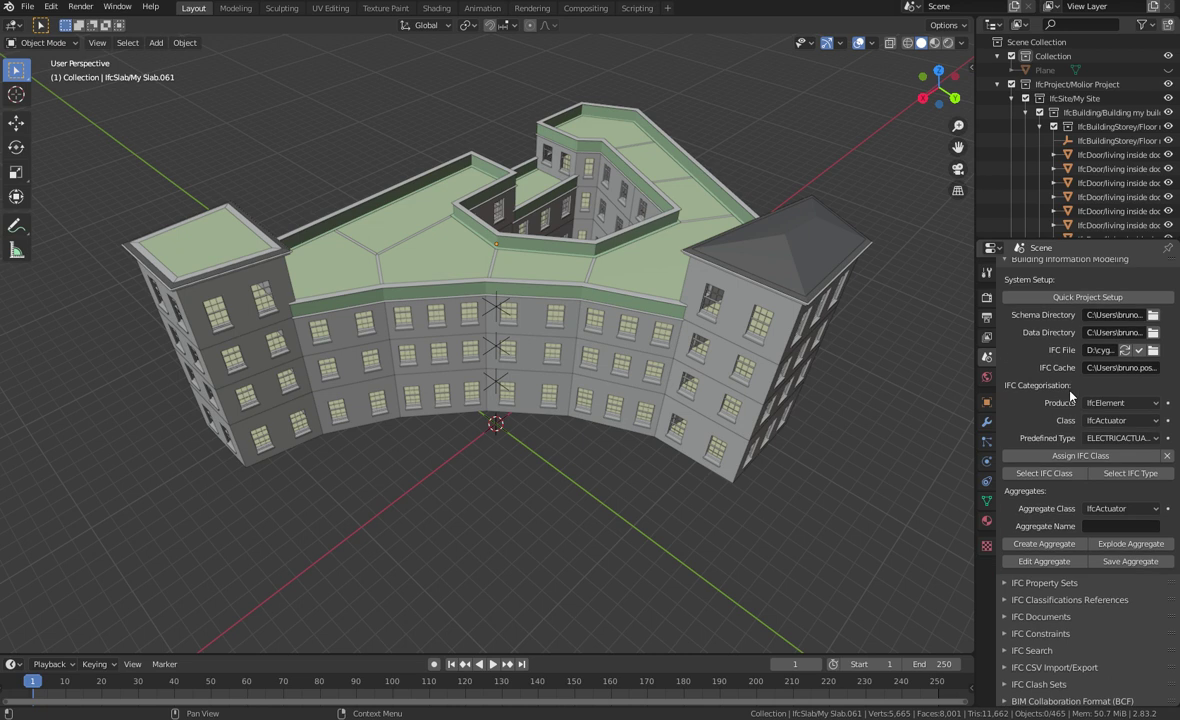
pyautogui.scroll(5, 1060, 380)
# Step: Add a Temporary Section Cutaway in Output Properties and view it in Material Preview shading
pyautogui.click(987, 318)
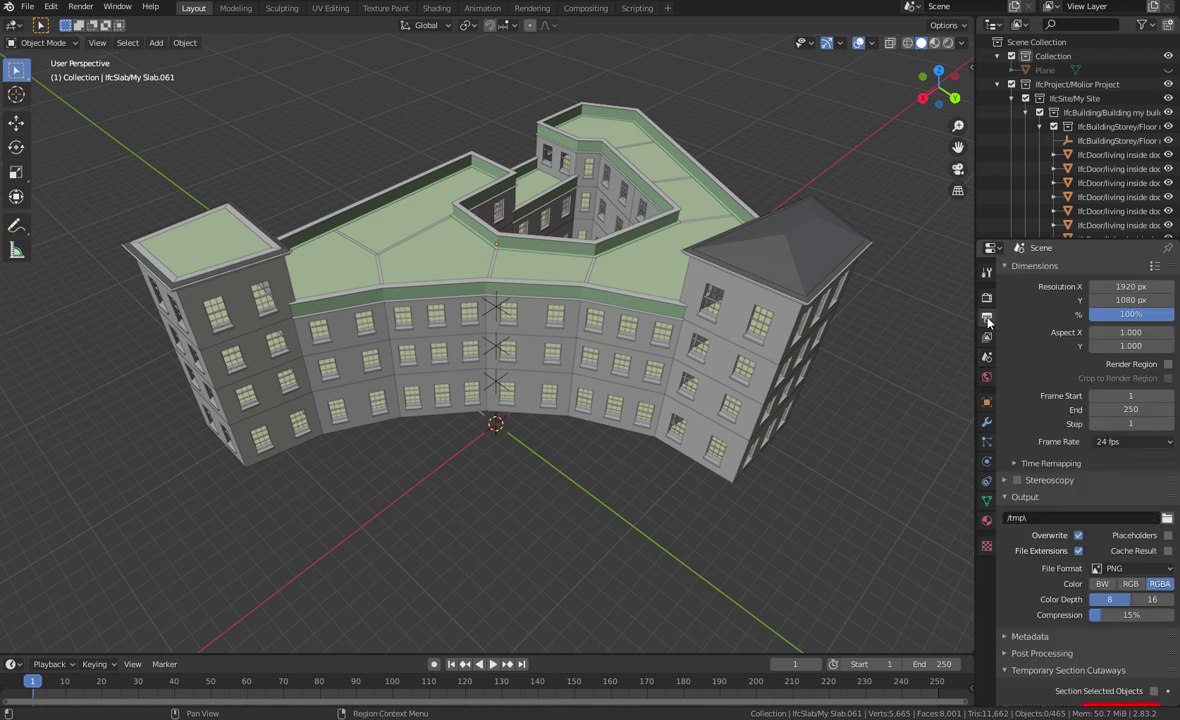
pyautogui.scroll(-5, 1068, 648)
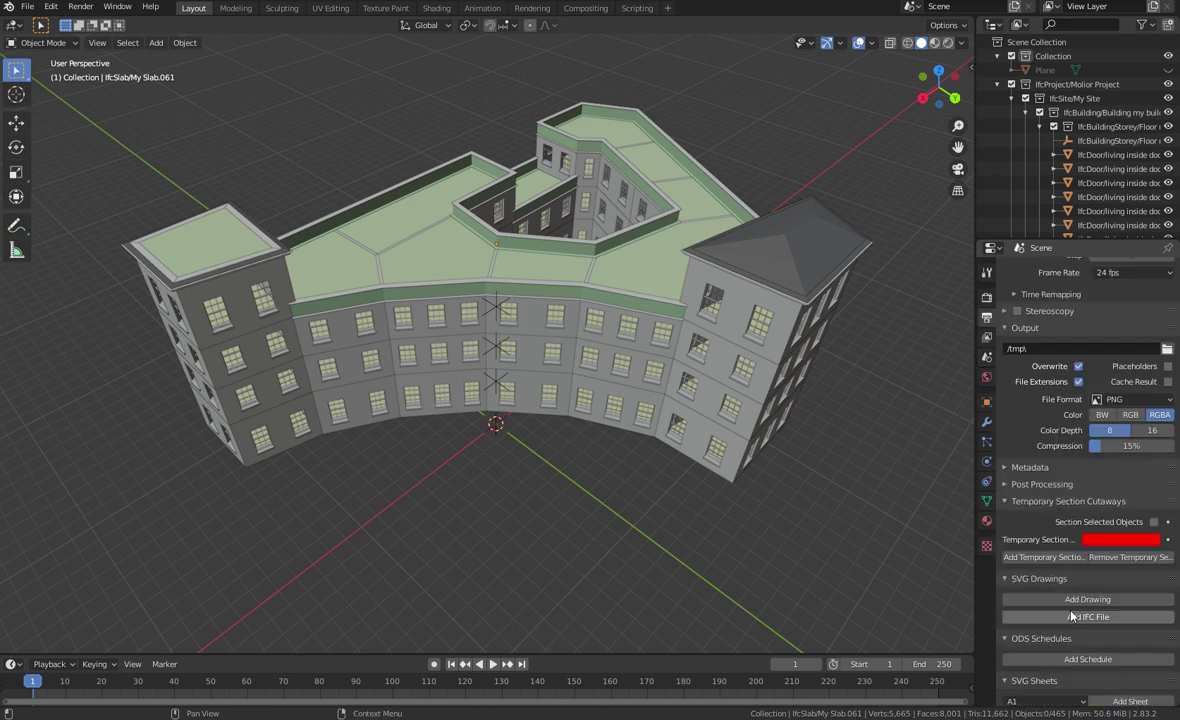
pyautogui.click(1066, 558)
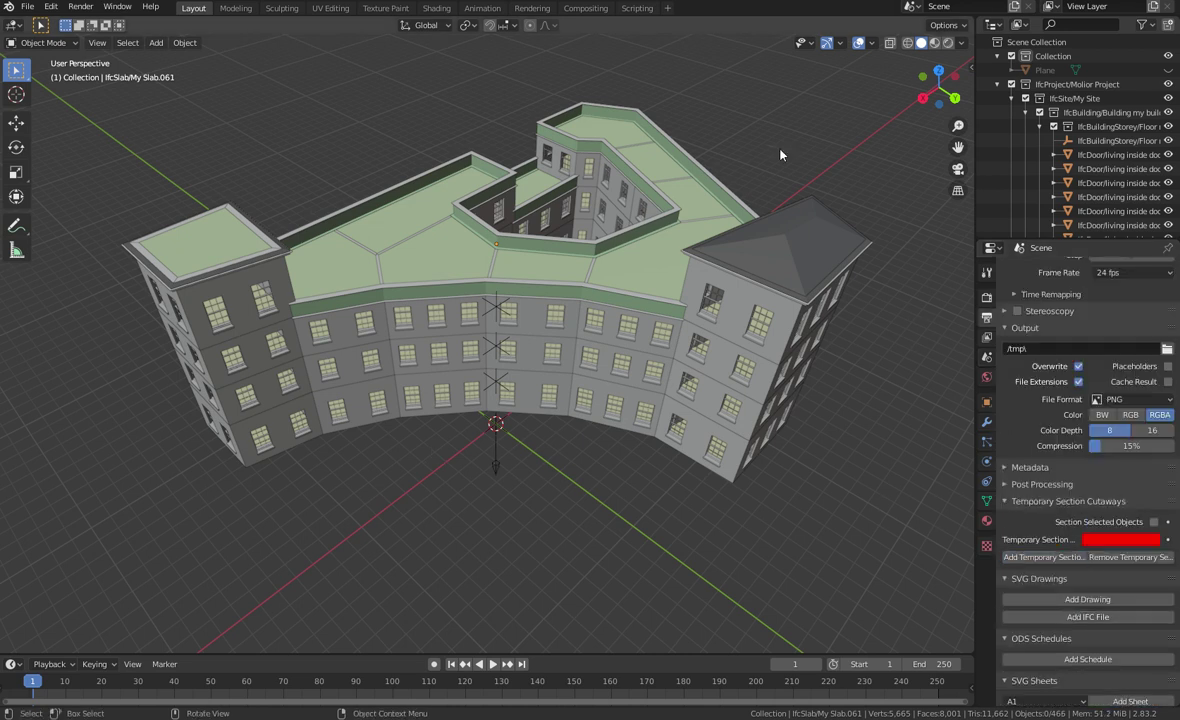
pyautogui.click(934, 42)
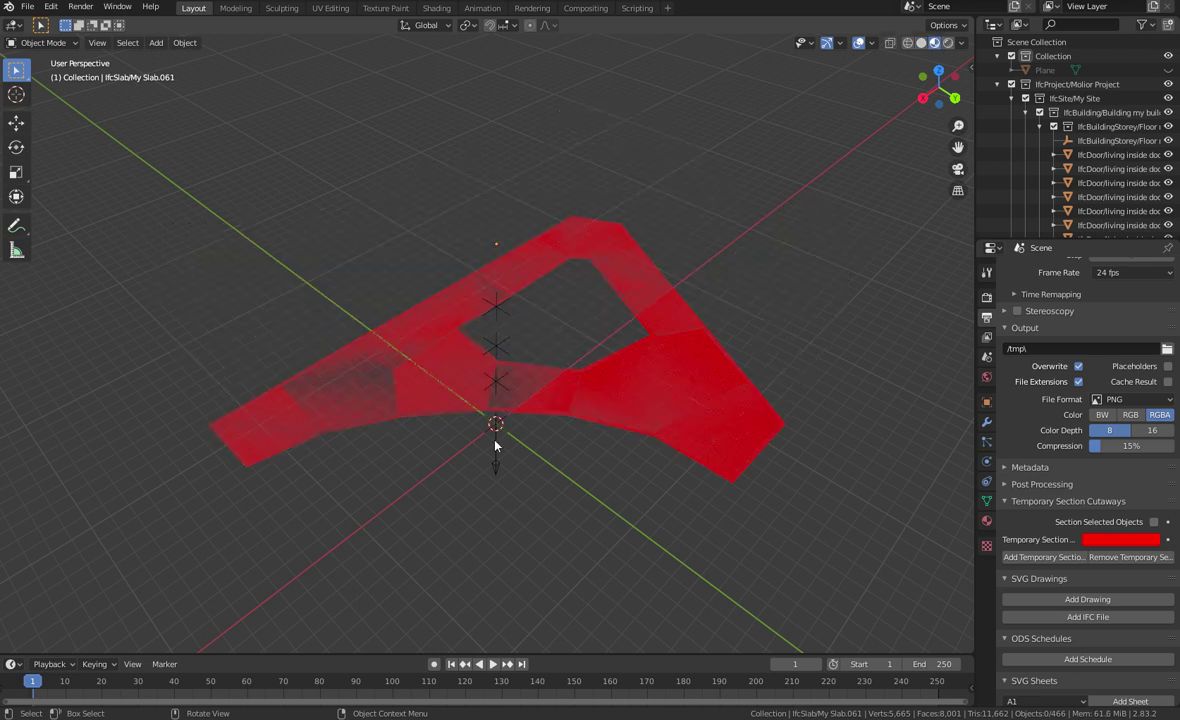
# Step: Move the Section empty up into the building and orbit to inspect the cut floor plan
pyautogui.click(495, 441)
pyautogui.press('g')
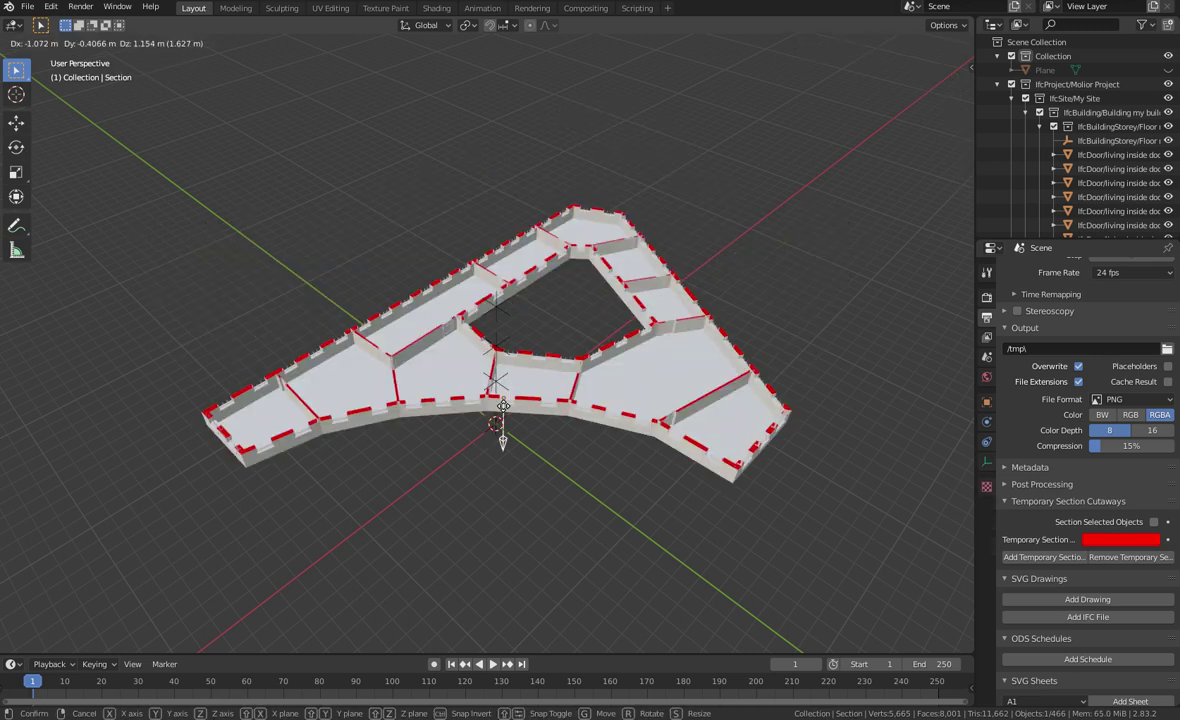
pyautogui.click(497, 406)
pyautogui.moveTo(495, 406); pyautogui.dragTo(431, 456, button='middle')
pyautogui.scroll(5, 515, 380)
pyautogui.scroll(3, 635, 469)
pyautogui.scroll(2, 620, 463)
pyautogui.scroll(-5, 611, 469)
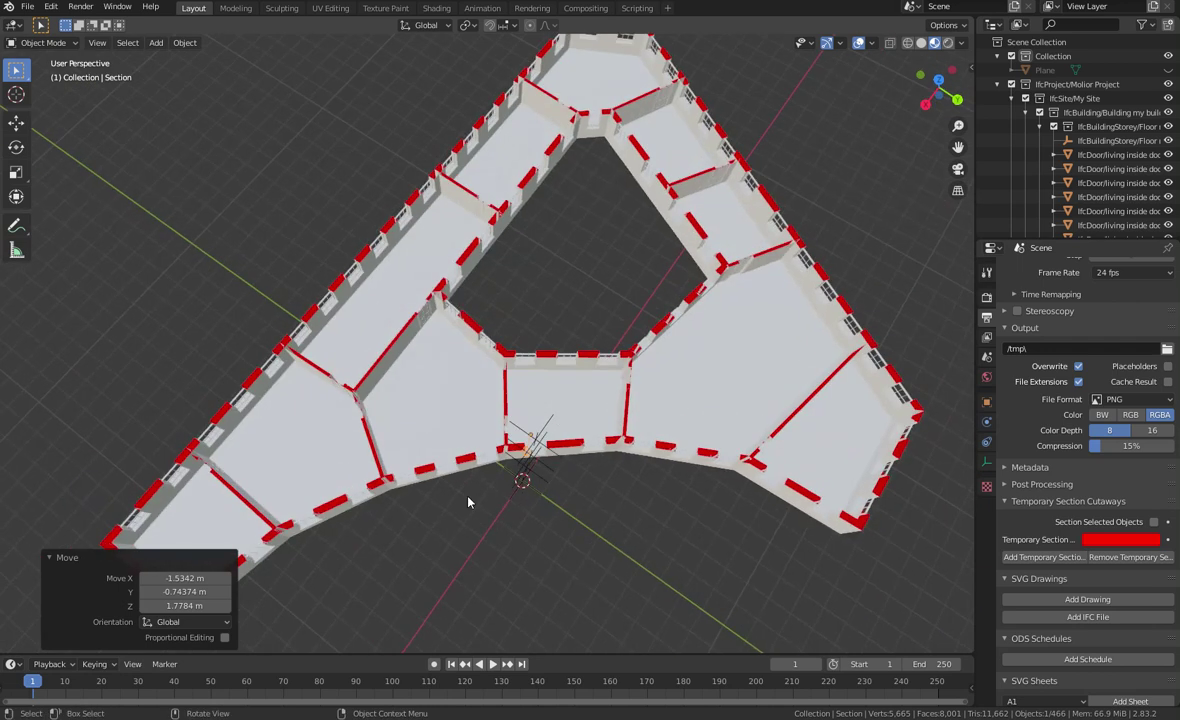
pyautogui.scroll(4, 321, 372)
pyautogui.scroll(-3, 340, 344)
pyautogui.moveTo(340, 344); pyautogui.dragTo(569, 430, button='middle')
pyautogui.scroll(4, 331, 372)
pyautogui.scroll(-3, 331, 372)
pyautogui.scroll(-3, 638, 375)
# Step: Raise the section further to Z 2.2565 m, where it cuts only the two corner towers
pyautogui.press('g')
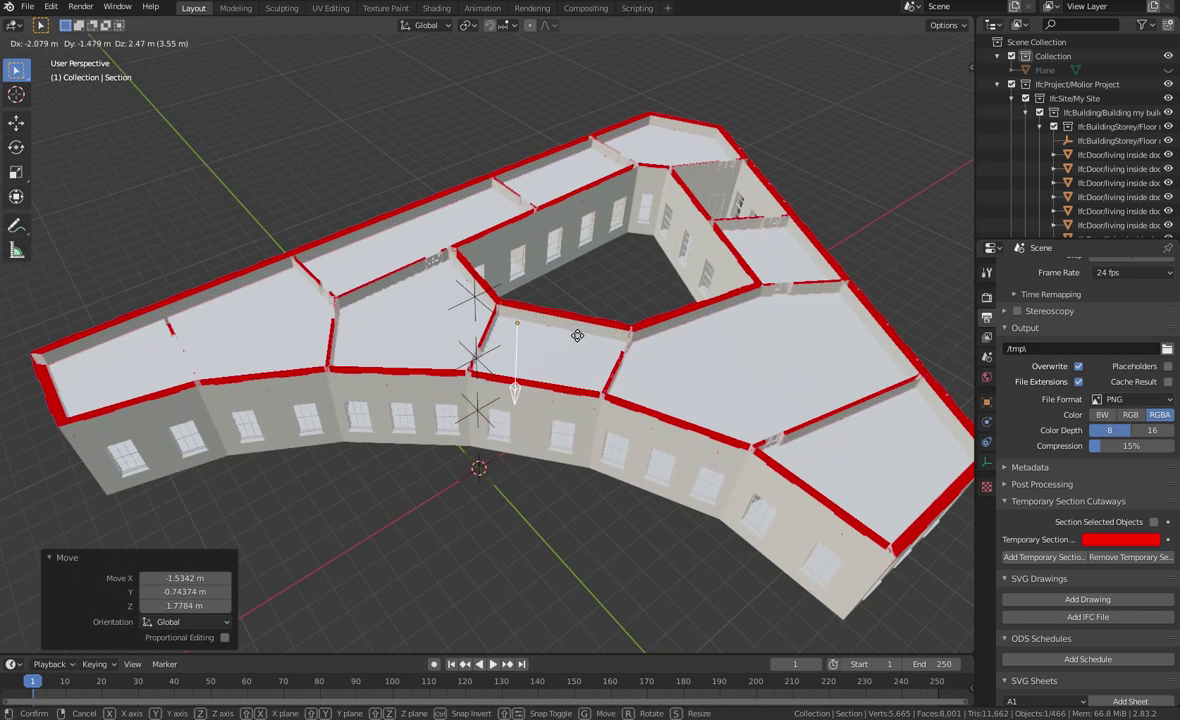
pyautogui.click(578, 277)
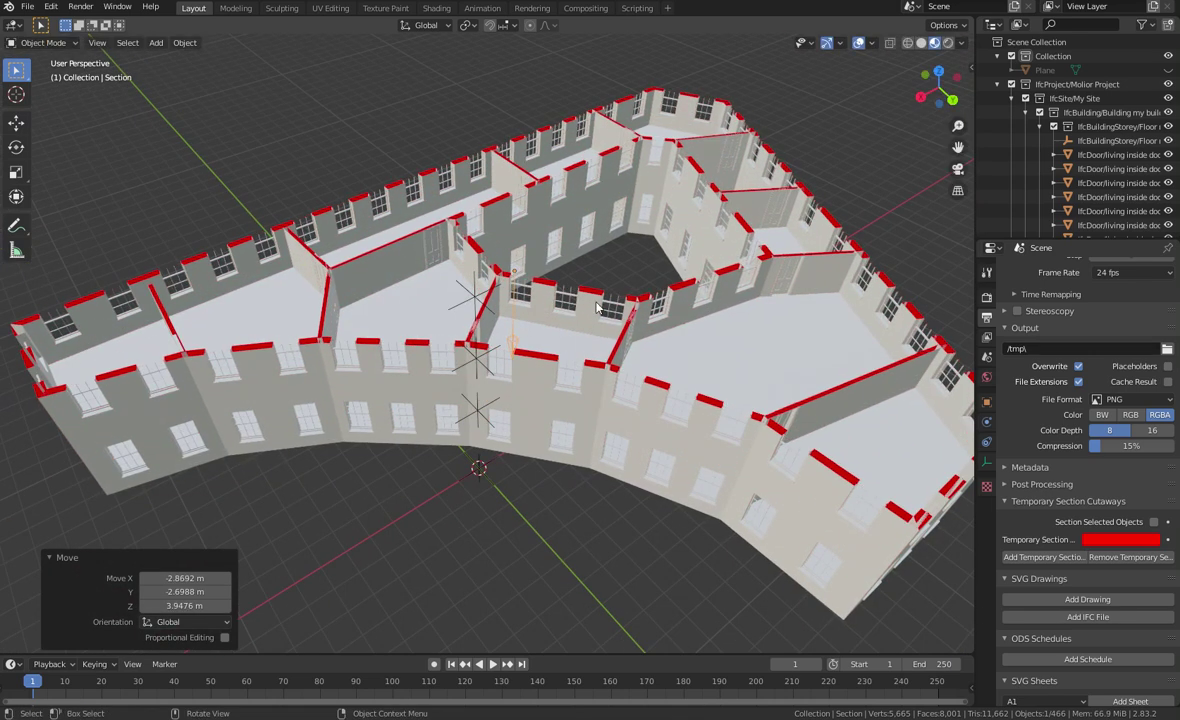
pyautogui.moveTo(578, 277); pyautogui.dragTo(453, 287, button='middle')
pyautogui.press('g')
pyautogui.click(610, 280)
pyautogui.scroll(3, 610, 280)
pyautogui.scroll(3, 455, 260)
pyautogui.press('g')
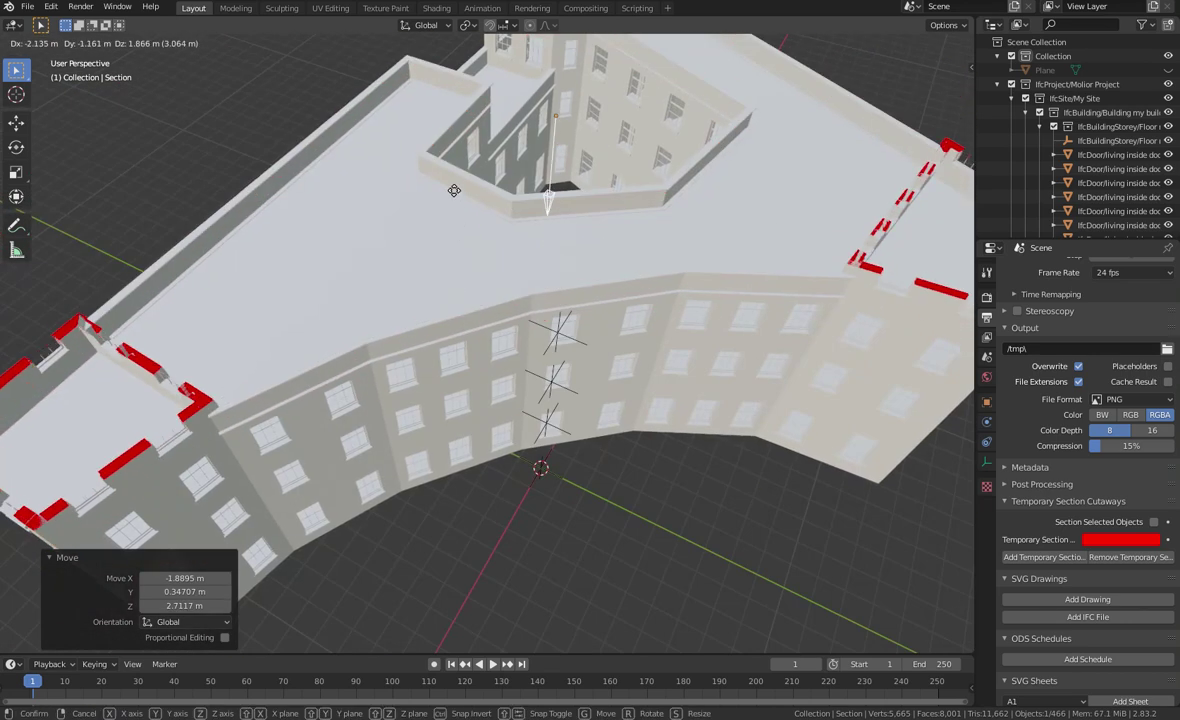
pyautogui.click(415, 163)
pyautogui.scroll(-3, 527, 241)
pyautogui.moveTo(527, 241); pyautogui.dragTo(459, 323, button='middle')
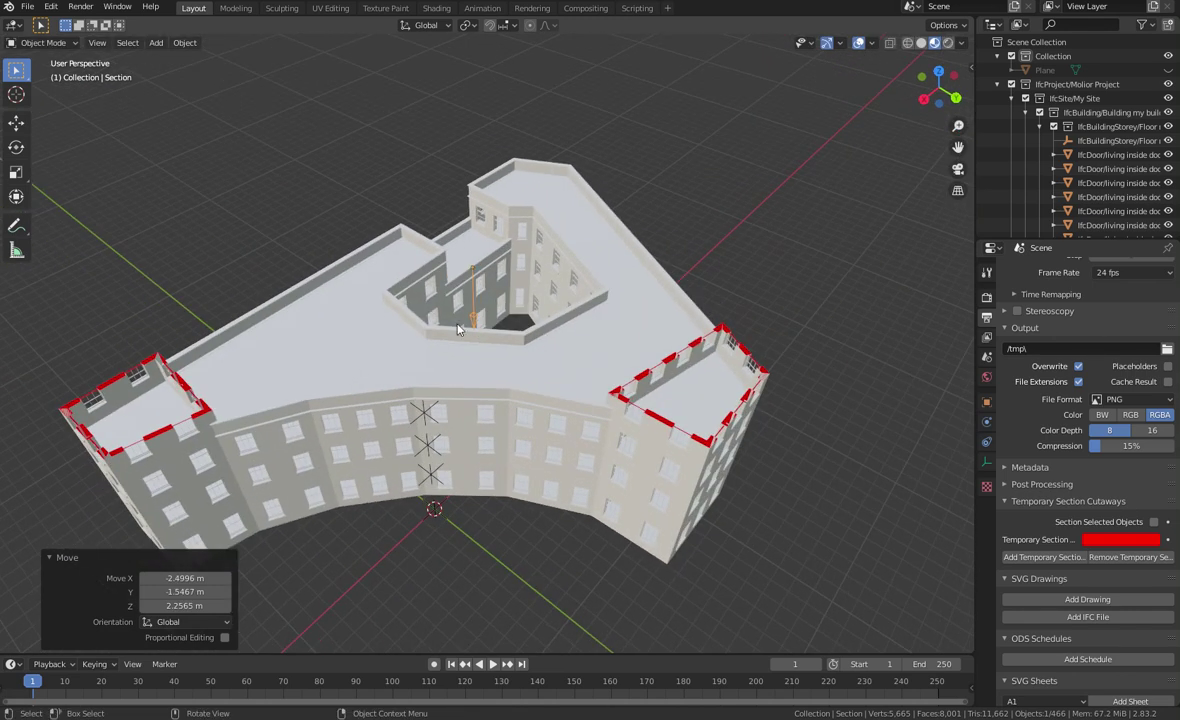
pyautogui.scroll(-1, 465, 321)
# Step: Rotate the Section about -89° on X to stand vertical, then move it to slice the storeys
pyautogui.click(16, 147)
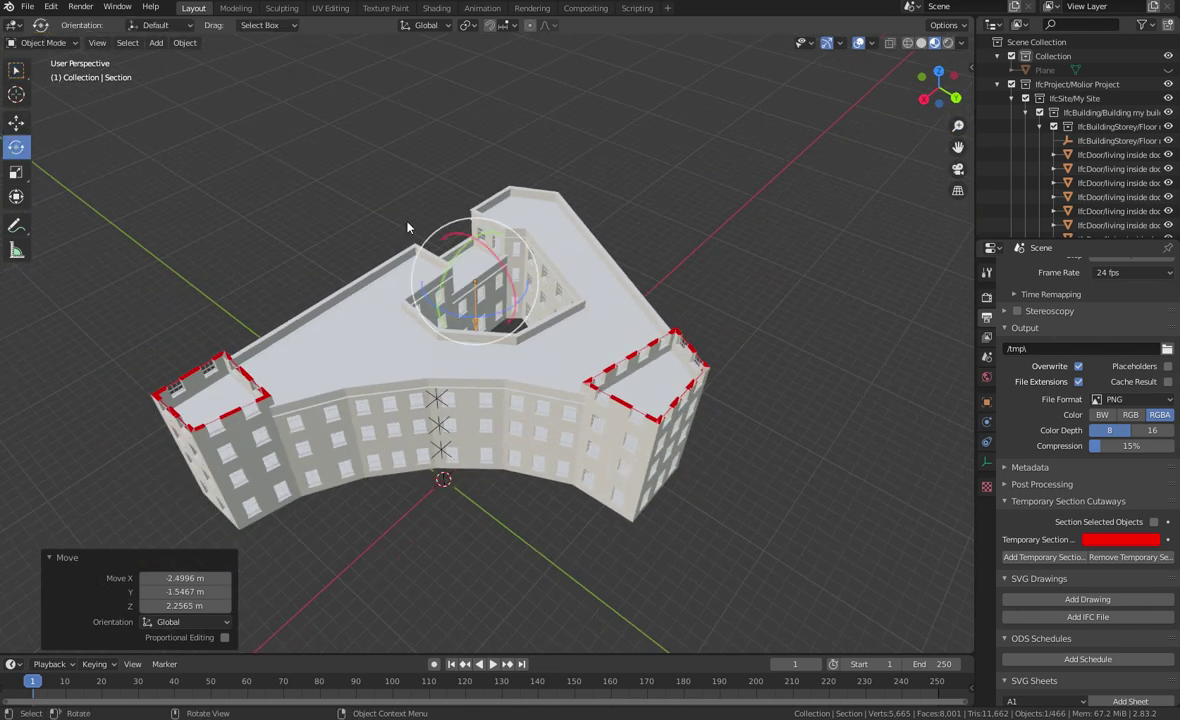
pyautogui.moveTo(462, 248); pyautogui.dragTo(499, 327)
pyautogui.moveTo(499, 327); pyautogui.dragTo(405, 322, button='middle')
pyautogui.press('g')
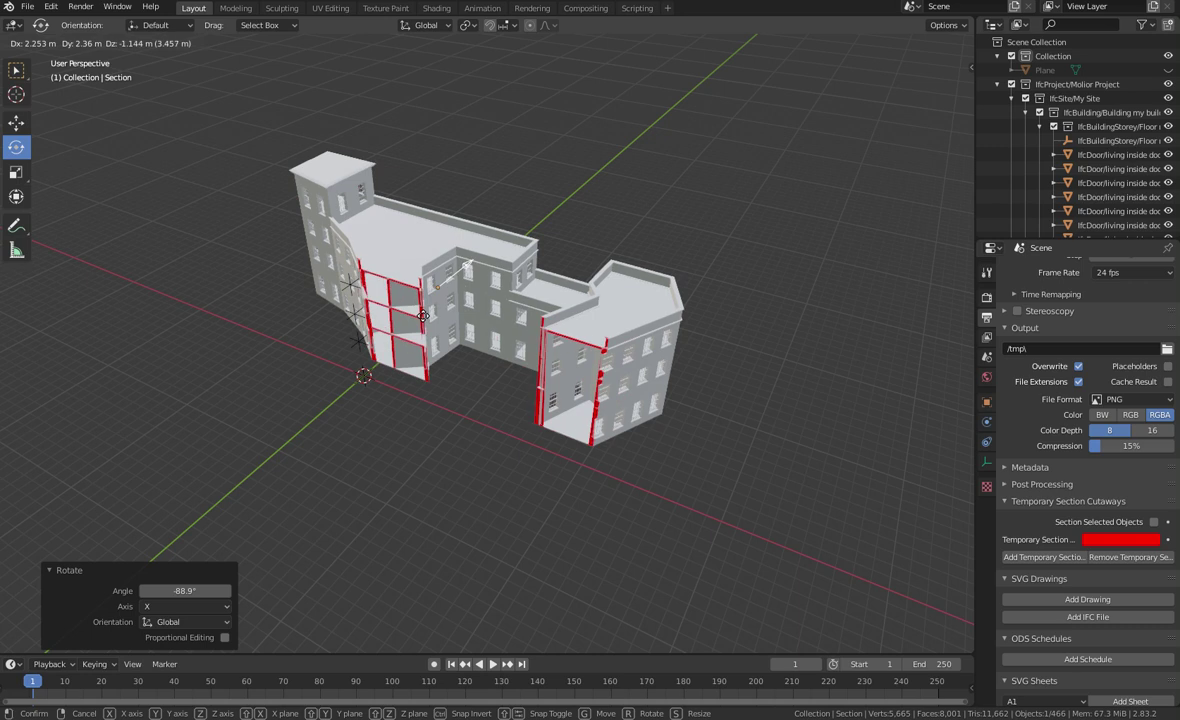
pyautogui.click(400, 345)
pyautogui.moveTo(400, 345); pyautogui.dragTo(650, 400, button='middle')
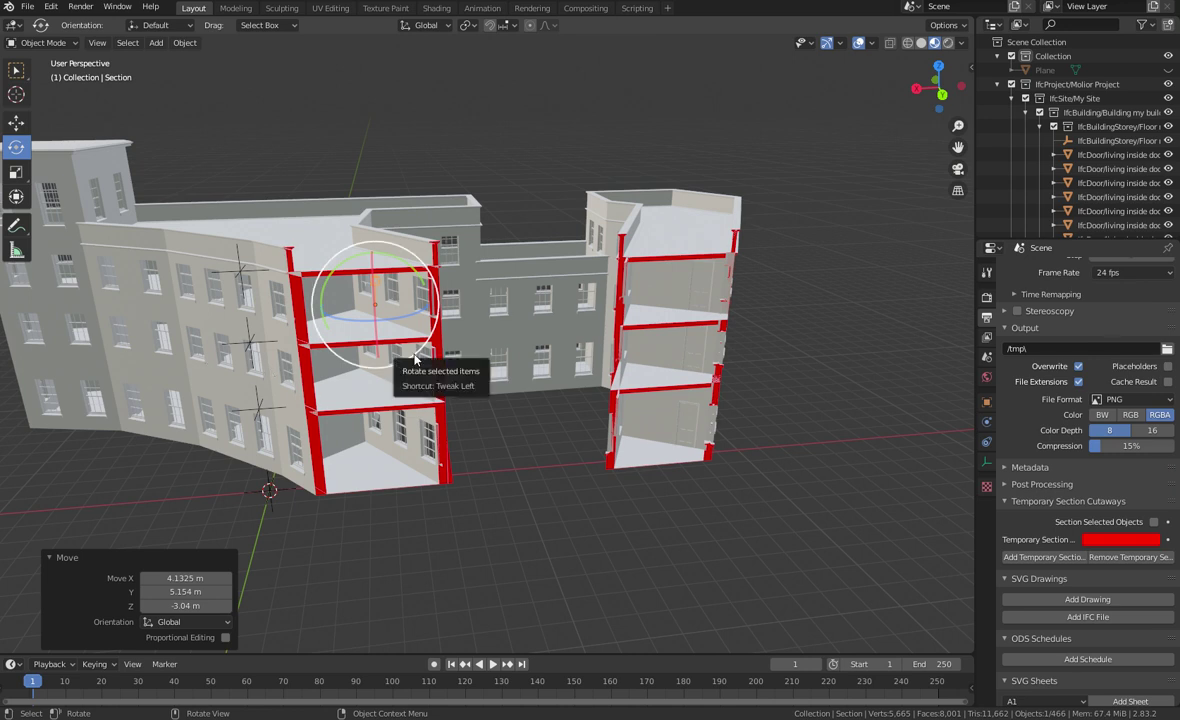
# Step: Reveal the hidden block mesh beside the IFC building, then select an exterior wall and the roof
pyautogui.hotkey('ctrl', 'z')
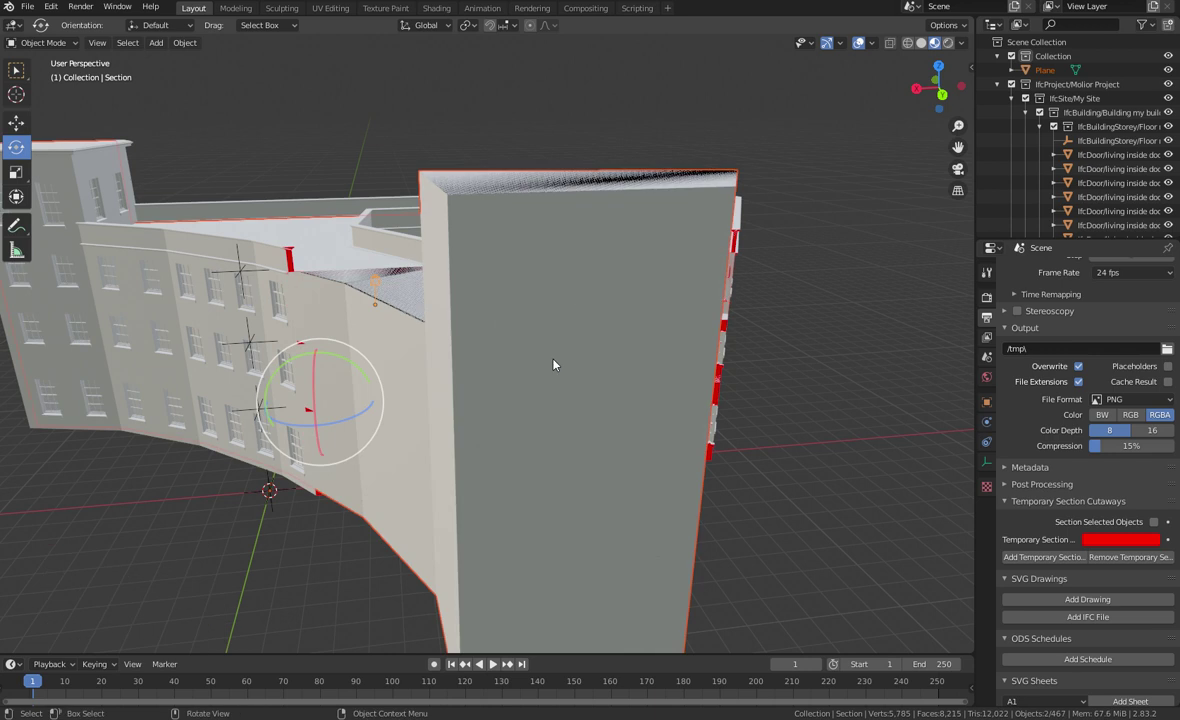
pyautogui.moveTo(545, 370); pyautogui.dragTo(650, 337, button='middle')
pyautogui.click(796, 248)
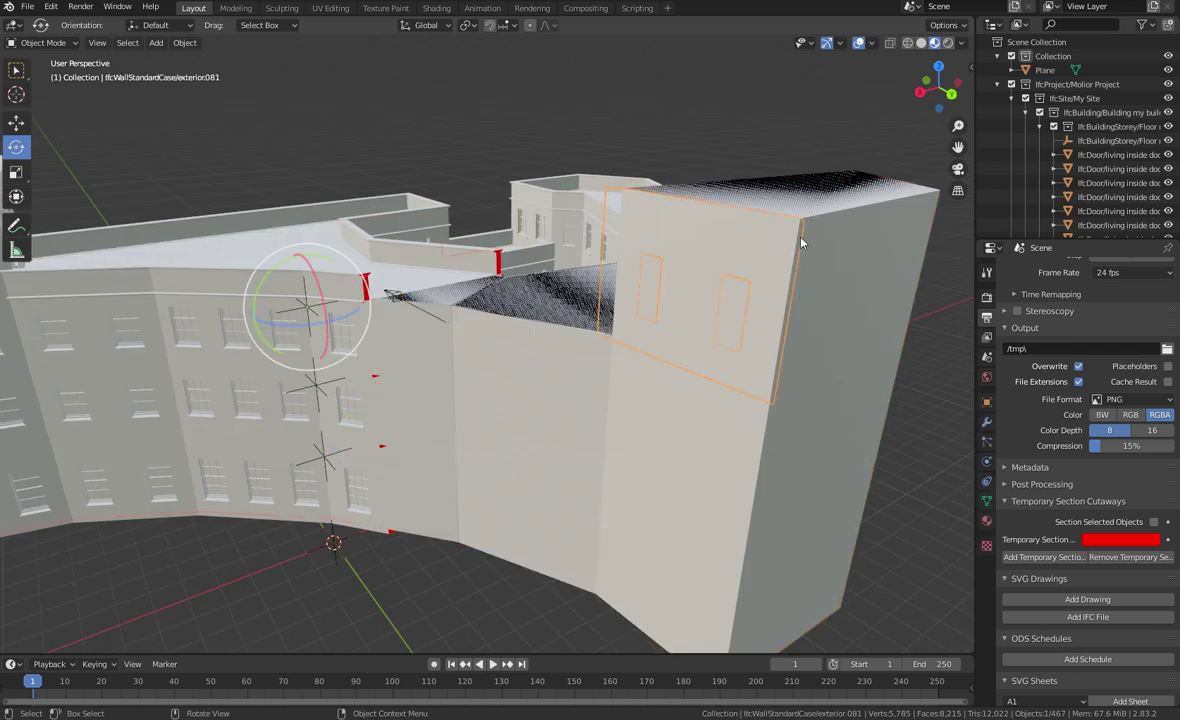
pyautogui.click(832, 216)
pyautogui.moveTo(808, 246); pyautogui.dragTo(706, 311, button='middle')
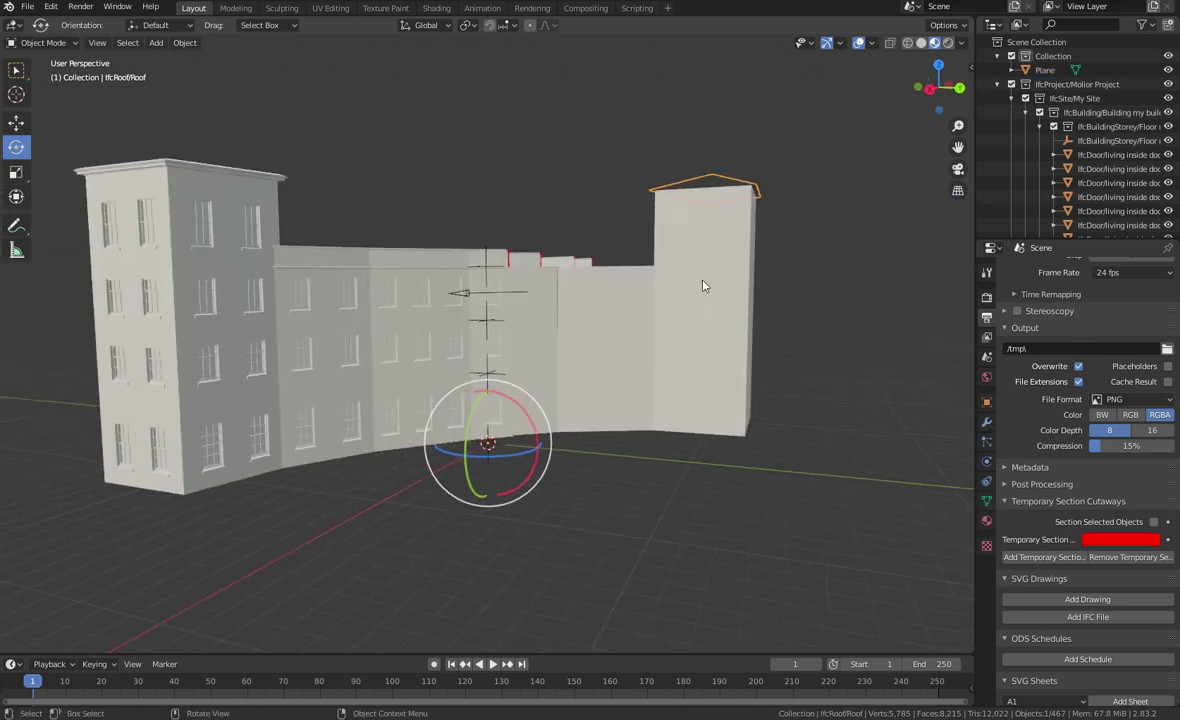